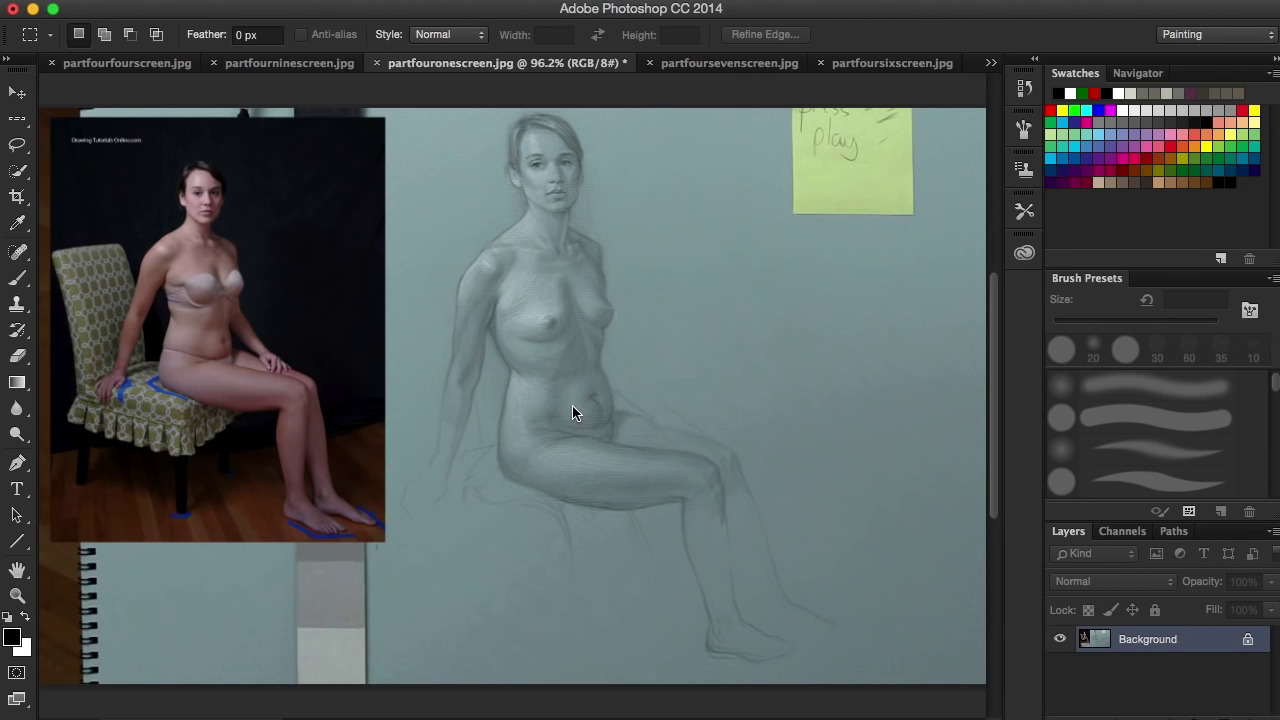
# Check the list of open screenshots, then zoom in slightly on the drawing
pyautogui.click(992, 63)
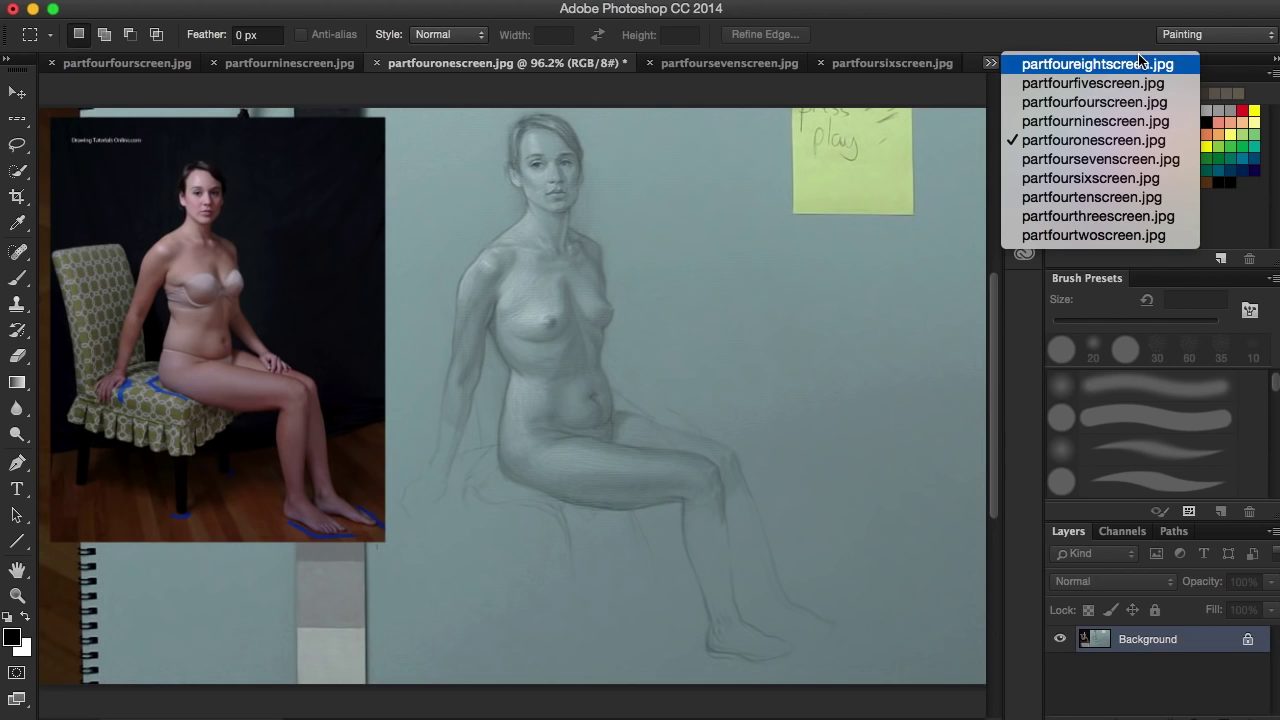
pyautogui.click(1125, 141)
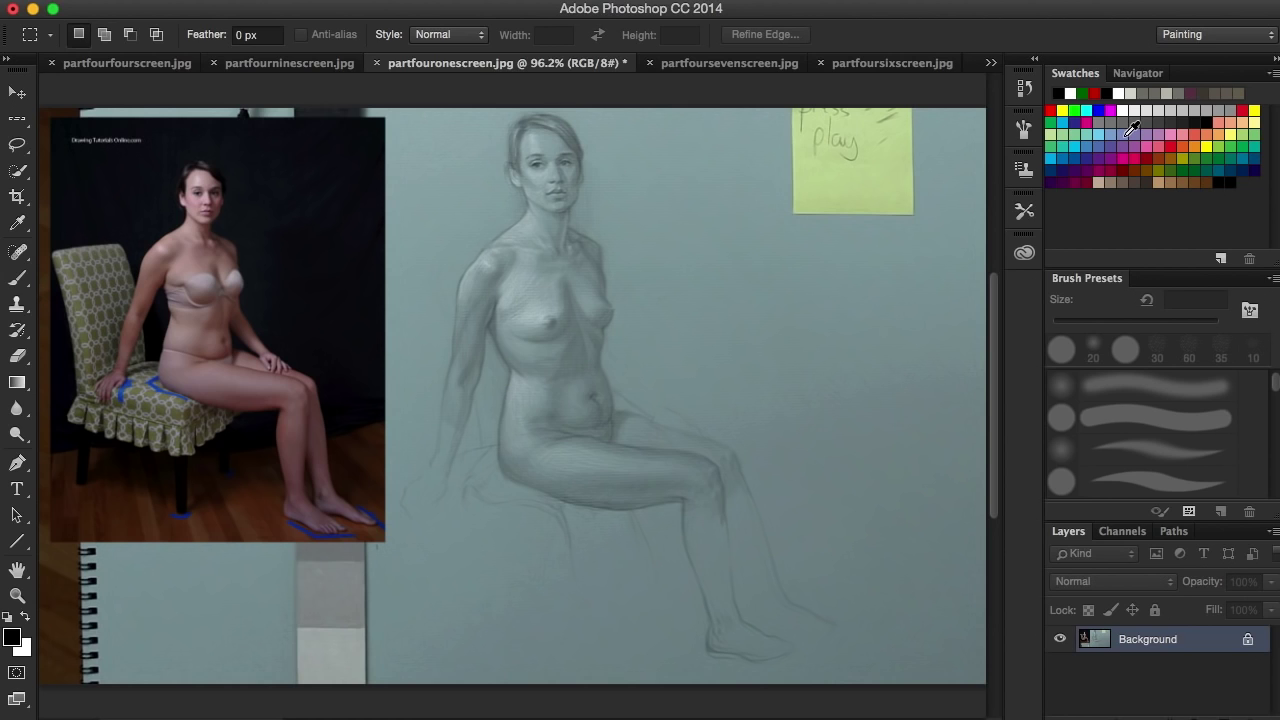
pyautogui.press('z')
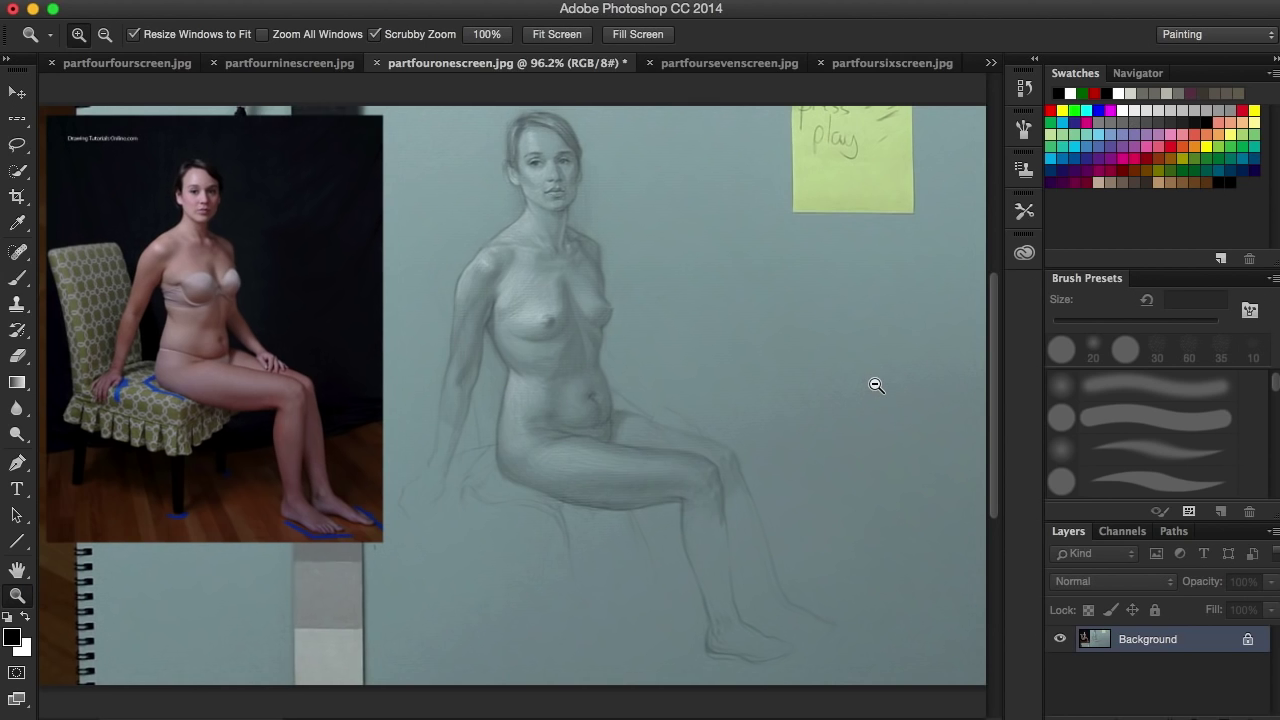
pyautogui.moveTo(876, 385); pyautogui.dragTo(877, 372)
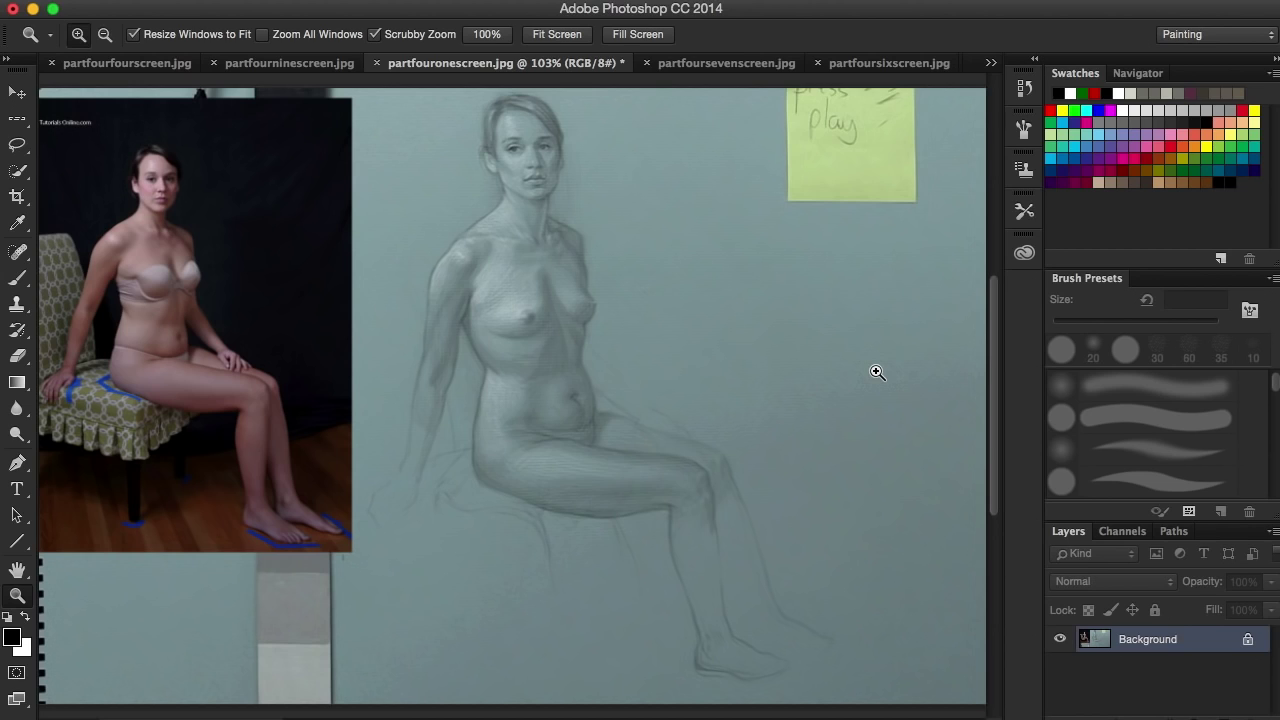
# Shrink the brush to 4 px and draw the first line down the shin
pyautogui.press('b')
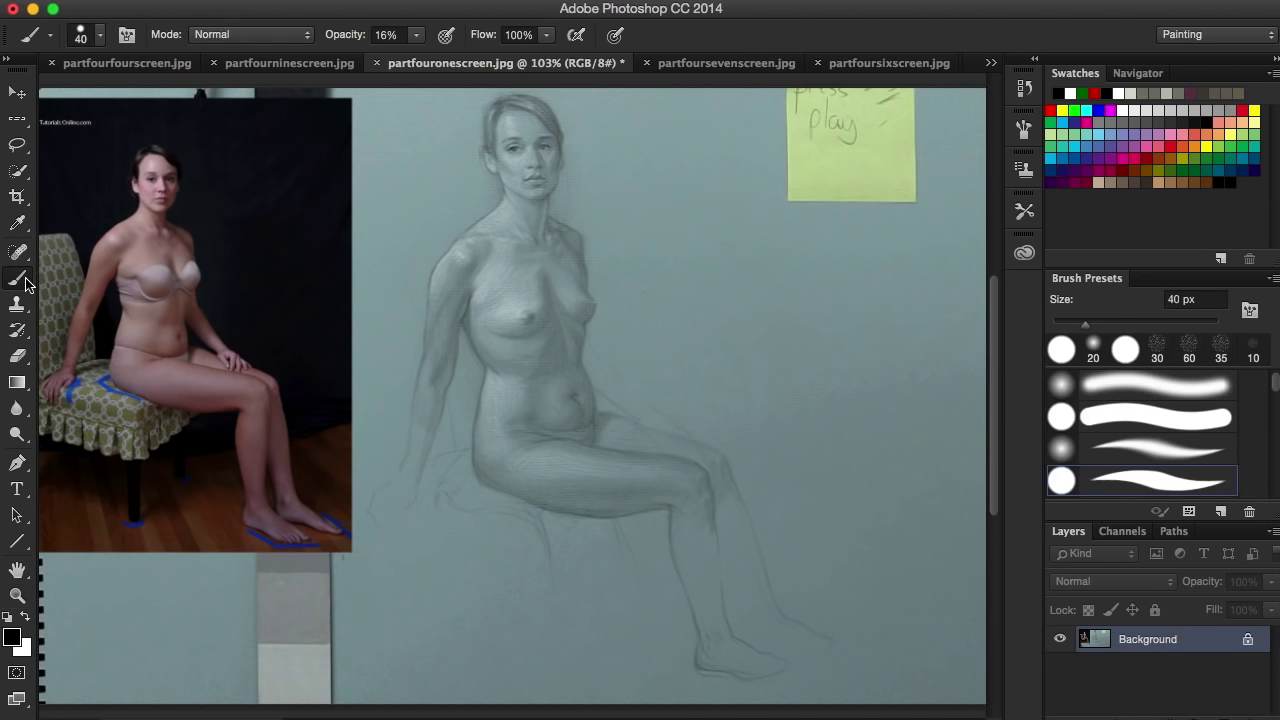
pyautogui.press('[')
pyautogui.press('[')
pyautogui.press('[')
pyautogui.press('[')
pyautogui.press('[')
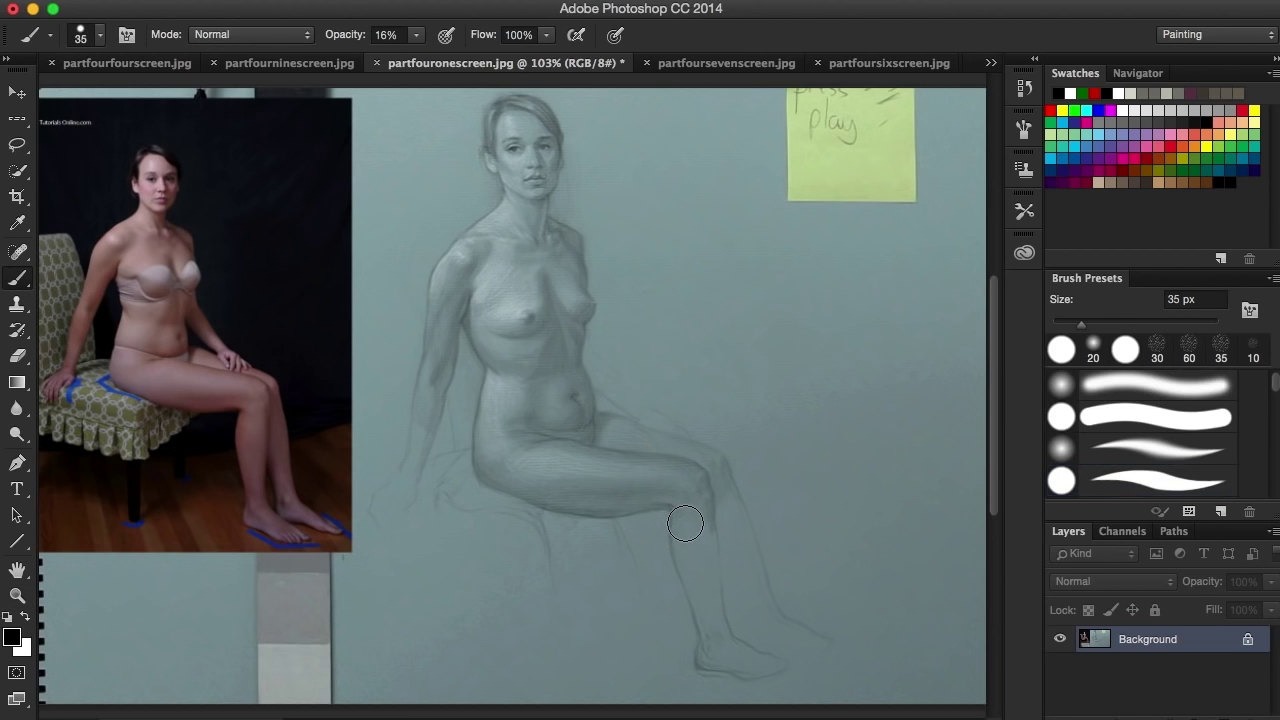
pyautogui.press('[')
pyautogui.press('[')
pyautogui.press('[')
pyautogui.press('[')
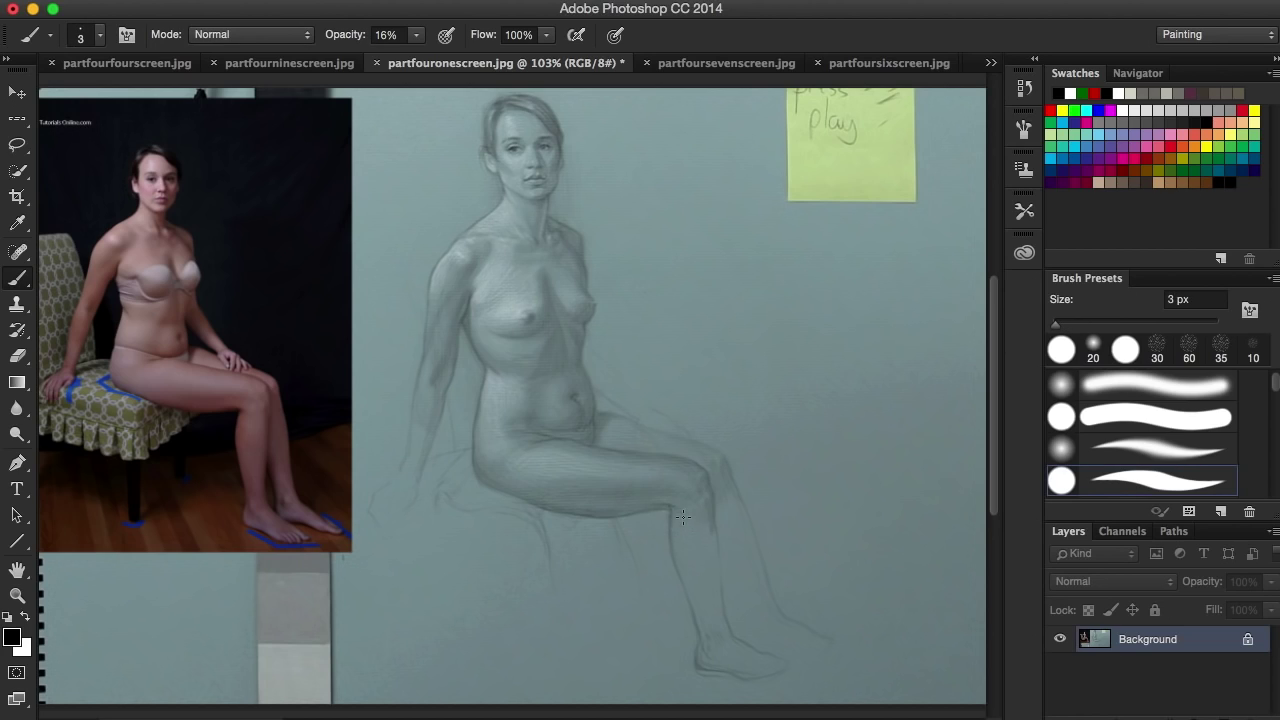
pyautogui.moveTo(418, 42); pyautogui.dragTo(455, 56)
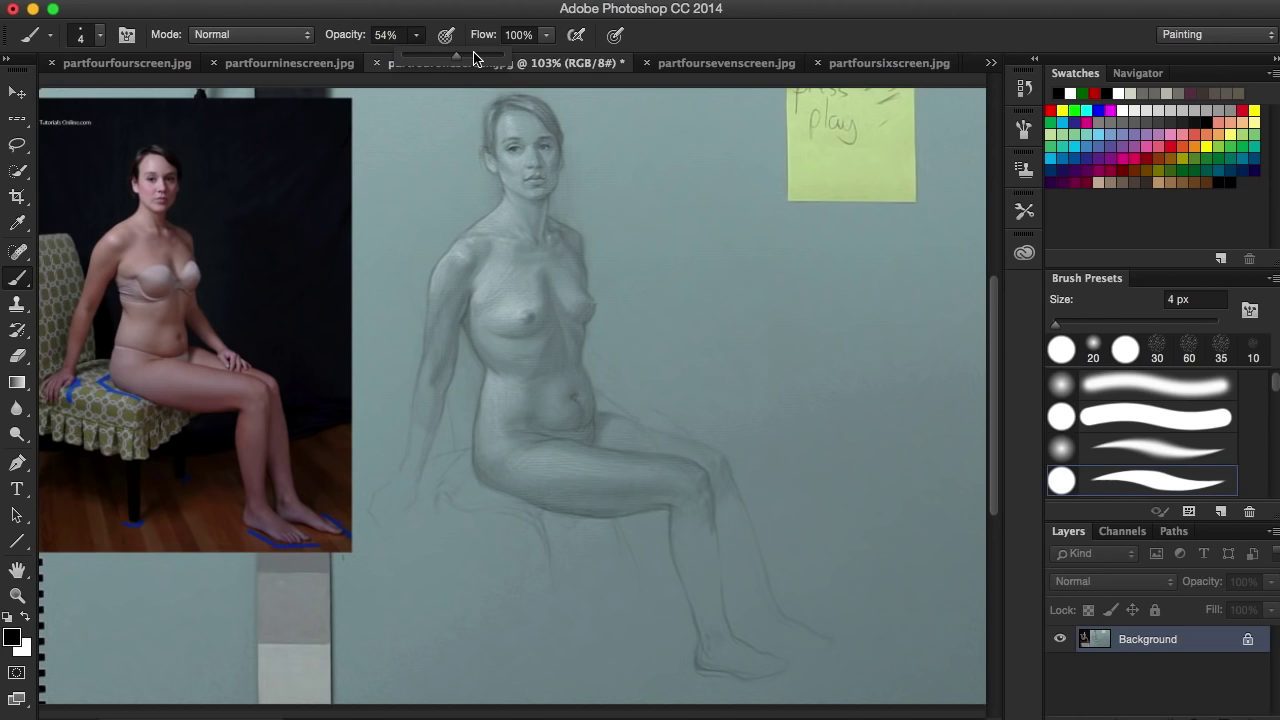
pyautogui.click(672, 535)
pyautogui.moveTo(669, 555)
pyautogui.mouseDown()
pyautogui.moveTo(669, 515)
pyautogui.moveTo(668, 568)
pyautogui.mouseUp()
pyautogui.moveTo(672, 522); pyautogui.dragTo(668, 572)
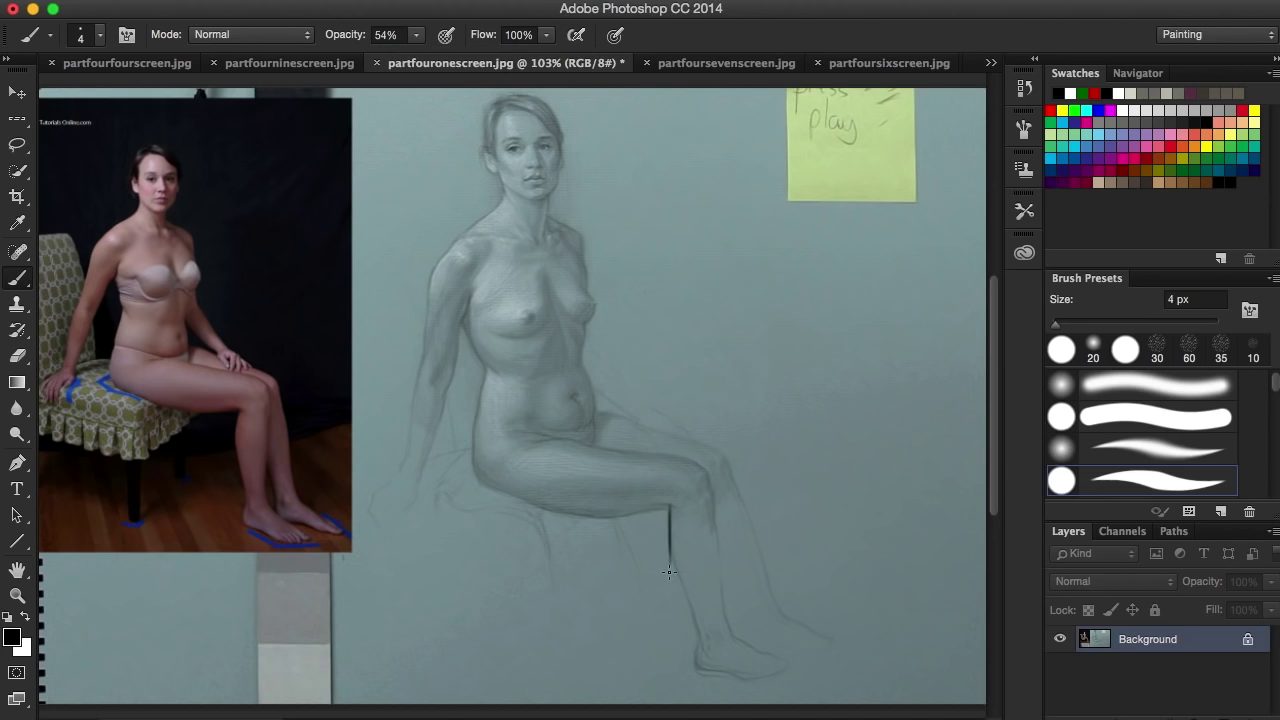
# At 78% brush opacity, draw dark lines down the shin, along the calf and under the foot
pyautogui.click(416, 35)
pyautogui.click(448, 55)
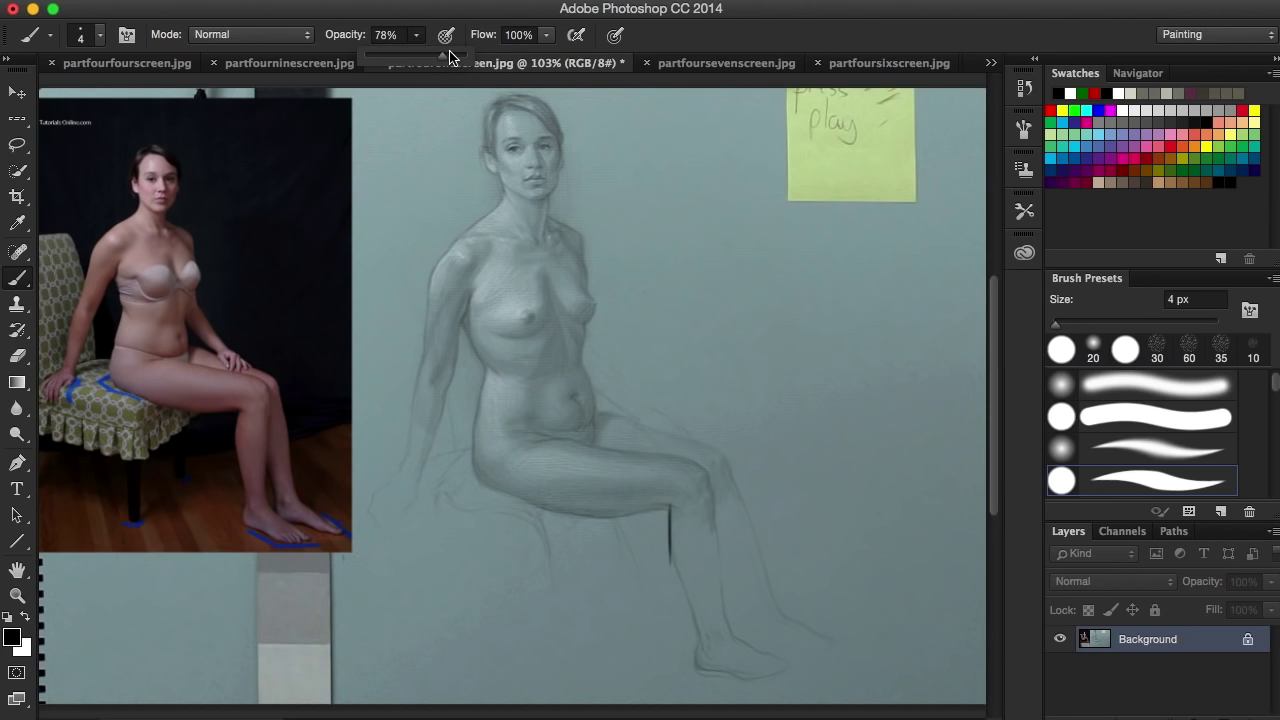
pyautogui.click(681, 589)
pyautogui.moveTo(692, 618)
pyautogui.mouseDown()
pyautogui.moveTo(671, 554)
pyautogui.moveTo(698, 636)
pyautogui.mouseUp()
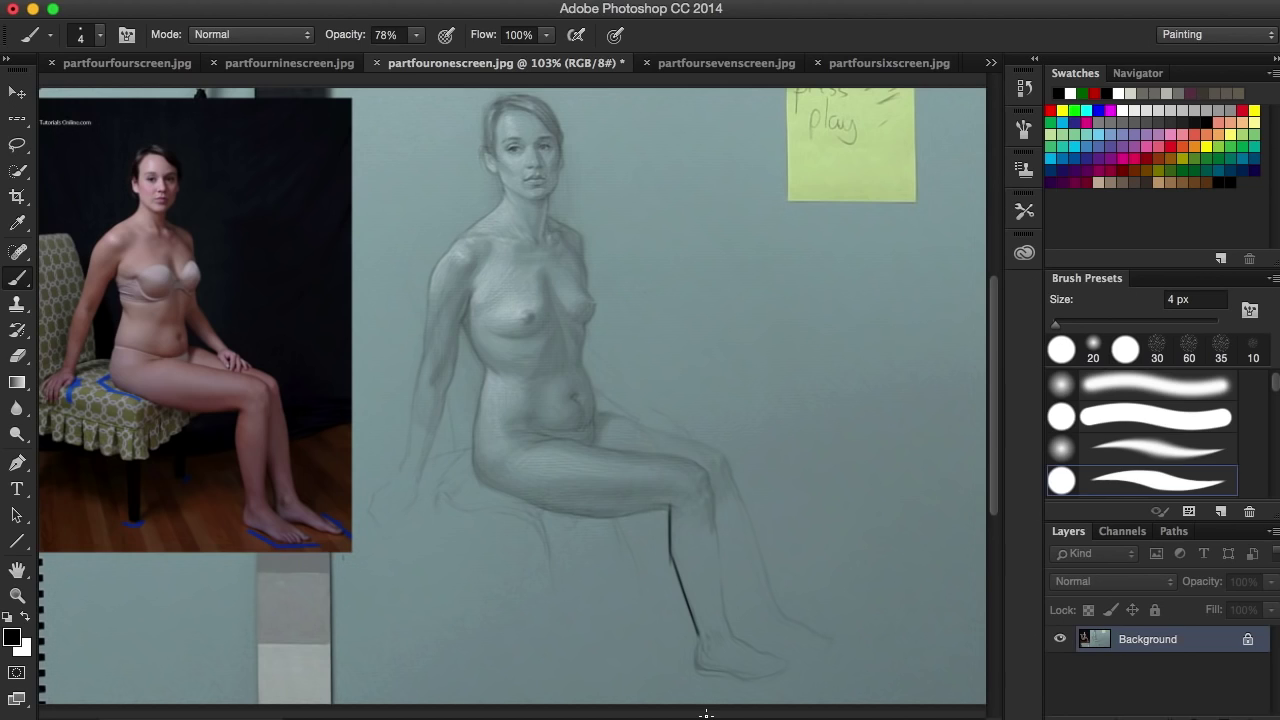
pyautogui.moveTo(723, 460)
pyautogui.mouseDown()
pyautogui.moveTo(780, 601)
pyautogui.moveTo(836, 648)
pyautogui.mouseUp()
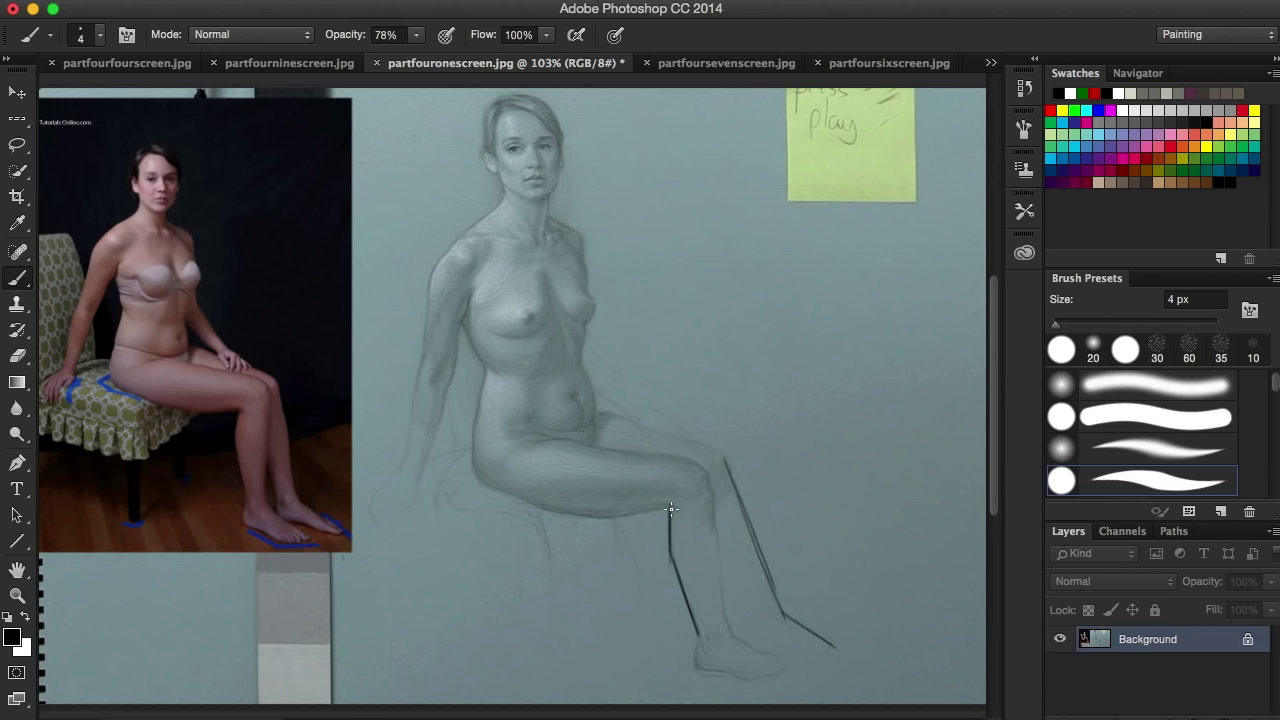
pyautogui.moveTo(668, 510); pyautogui.dragTo(696, 672)
pyautogui.moveTo(697, 672); pyautogui.dragTo(785, 667)
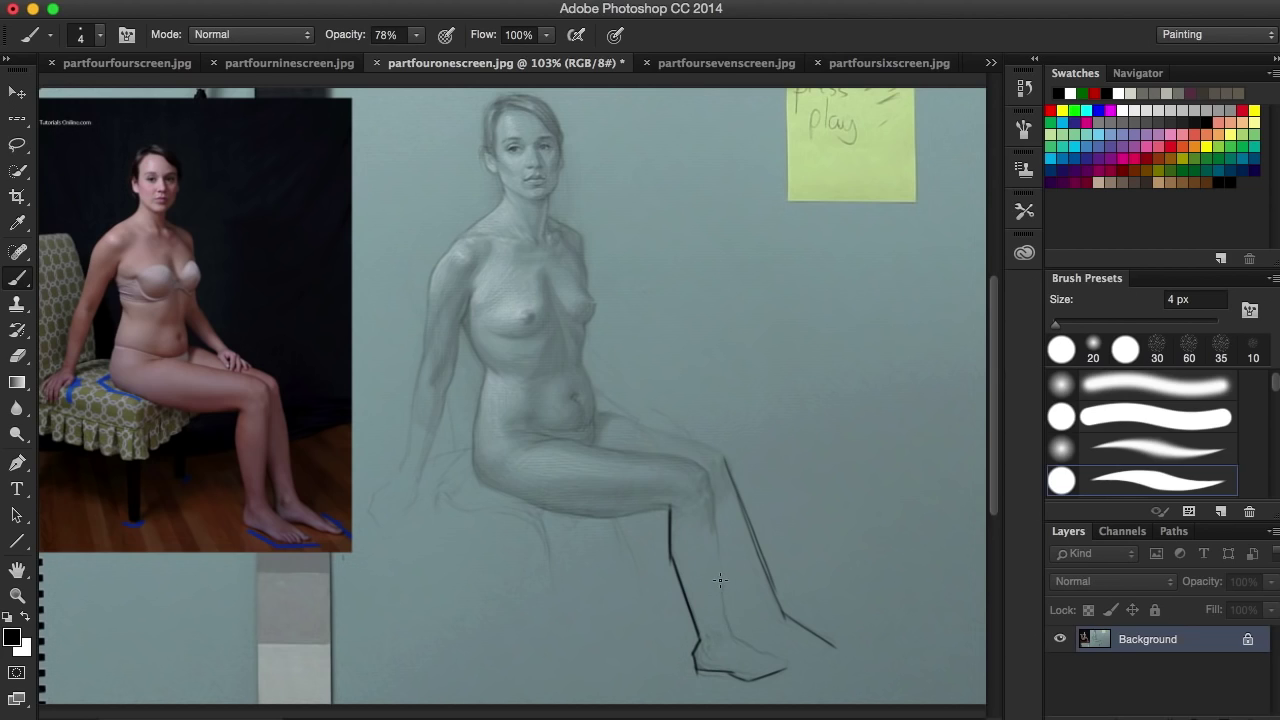
# Stroke a dark 4 px line down the inner ankle and bring up the History panel
pyautogui.moveTo(721, 583)
pyautogui.mouseDown()
pyautogui.moveTo(733, 641)
pyautogui.moveTo(775, 664)
pyautogui.mouseUp()
pyautogui.click(1026, 100)
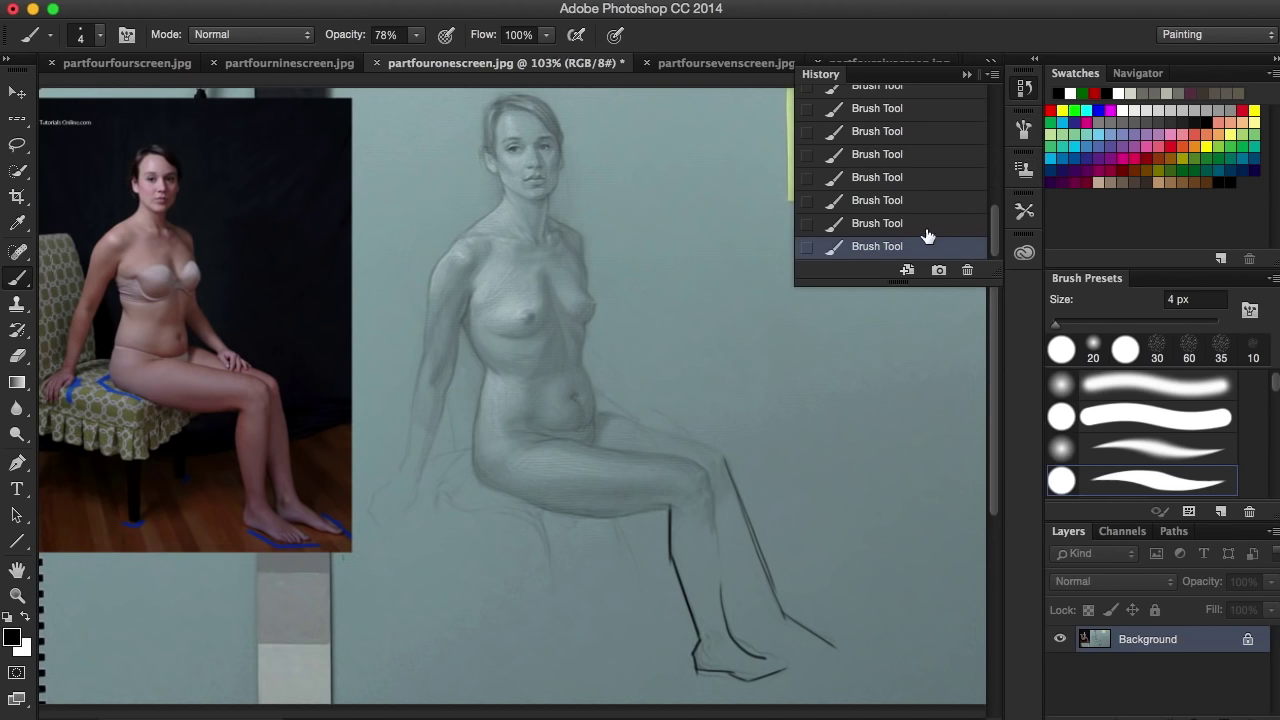
# Revert two Brush Tool states in History, then redraw the ankle and curved foot contour
pyautogui.click(928, 200)
pyautogui.click(927, 177)
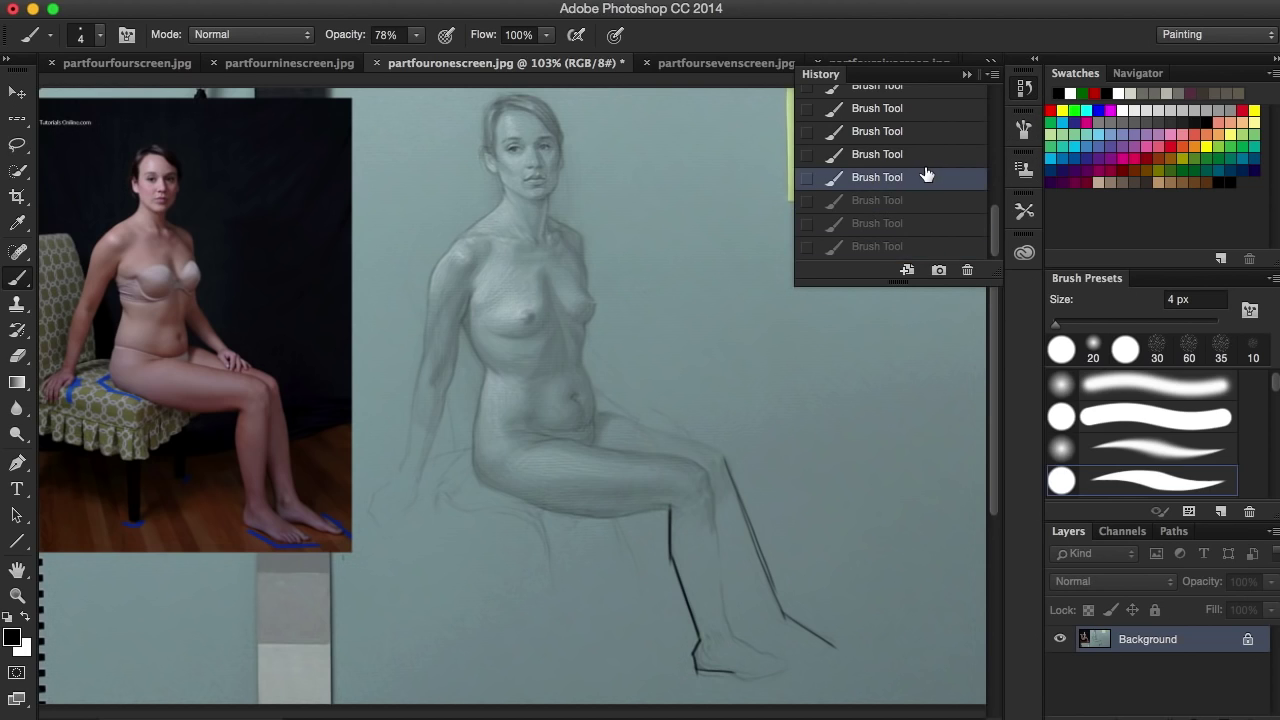
pyautogui.click(966, 76)
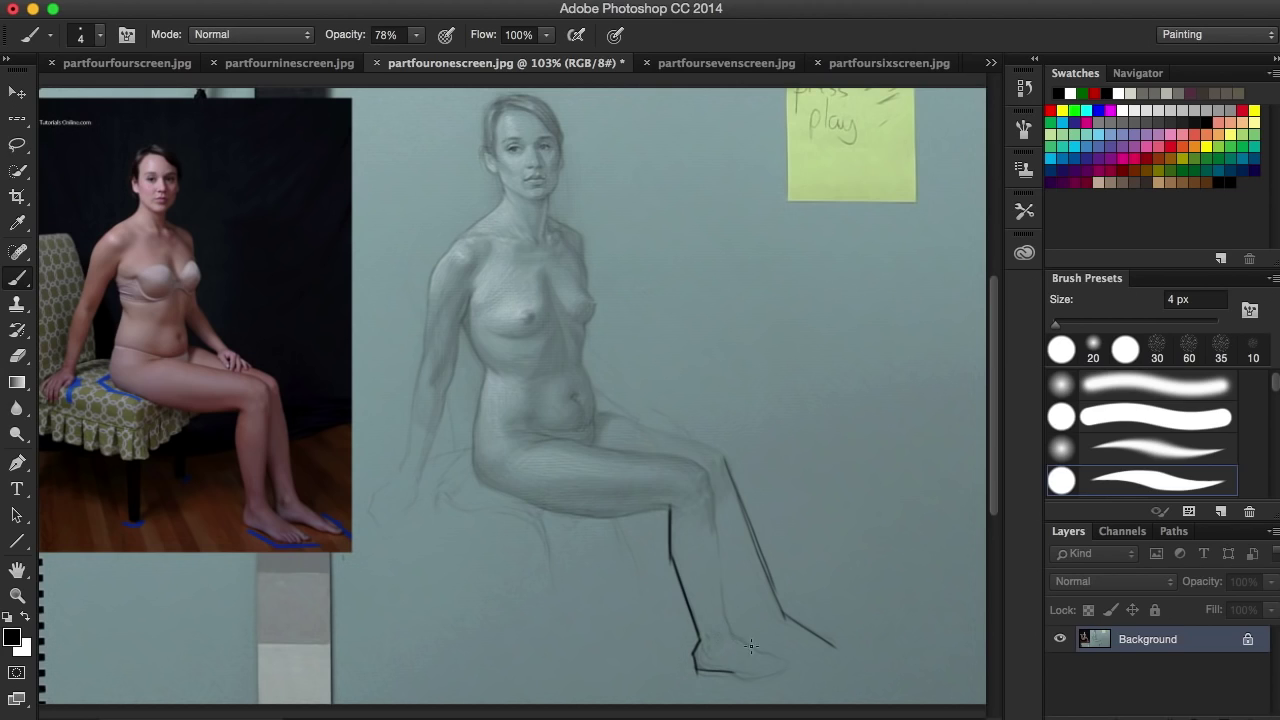
pyautogui.moveTo(758, 654); pyautogui.dragTo(734, 641)
pyautogui.moveTo(720, 630)
pyautogui.mouseDown()
pyautogui.moveTo(758, 656)
pyautogui.moveTo(735, 662)
pyautogui.mouseUp()
# Darken the top-of-foot line and toe arc, and draw the sole of the foot
pyautogui.moveTo(782, 612); pyautogui.dragTo(840, 655)
pyautogui.moveTo(781, 614); pyautogui.dragTo(836, 656)
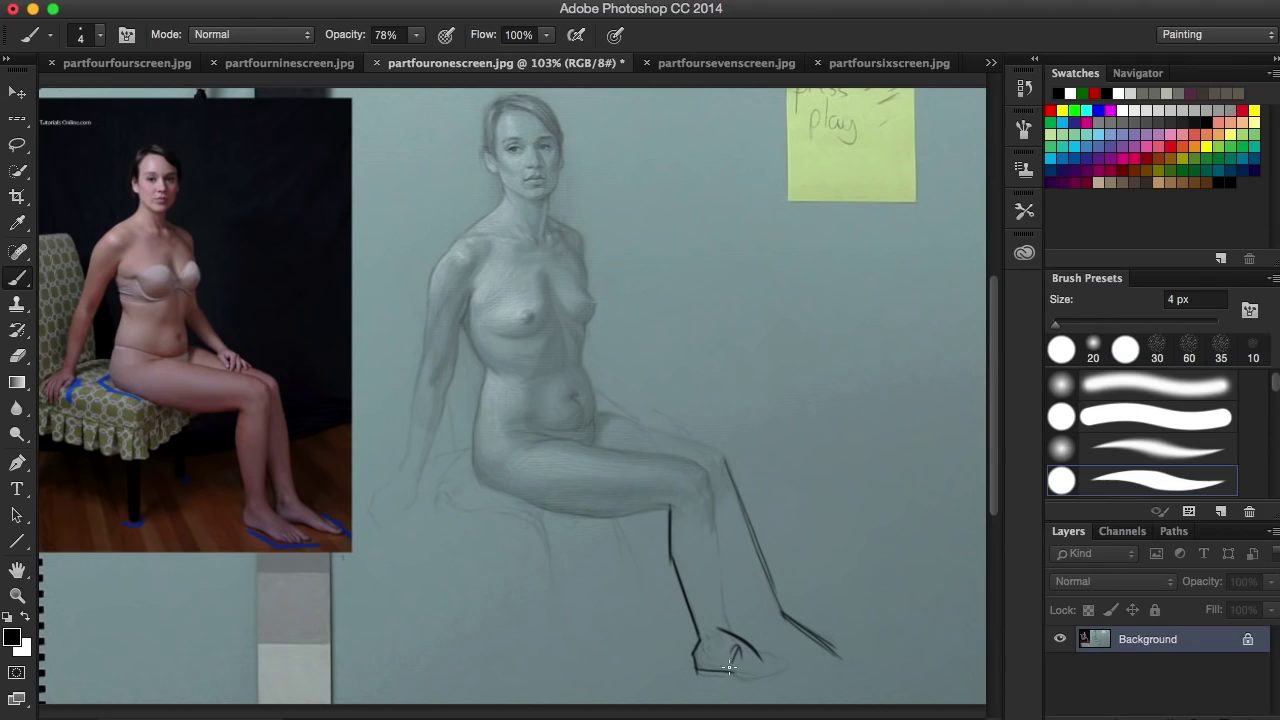
pyautogui.moveTo(738, 658)
pyautogui.mouseDown()
pyautogui.moveTo(732, 642)
pyautogui.moveTo(750, 638)
pyautogui.moveTo(764, 666)
pyautogui.mouseUp()
pyautogui.moveTo(750, 680); pyautogui.dragTo(789, 661)
# Sketch an L-shaped leg-and-foot diagram right of the figure and mark the reference photo's ankle
pyautogui.moveTo(810, 308)
pyautogui.mouseDown()
pyautogui.moveTo(840, 345)
pyautogui.moveTo(892, 353)
pyautogui.moveTo(786, 358)
pyautogui.moveTo(870, 377)
pyautogui.moveTo(906, 365)
pyautogui.moveTo(890, 355)
pyautogui.mouseUp()
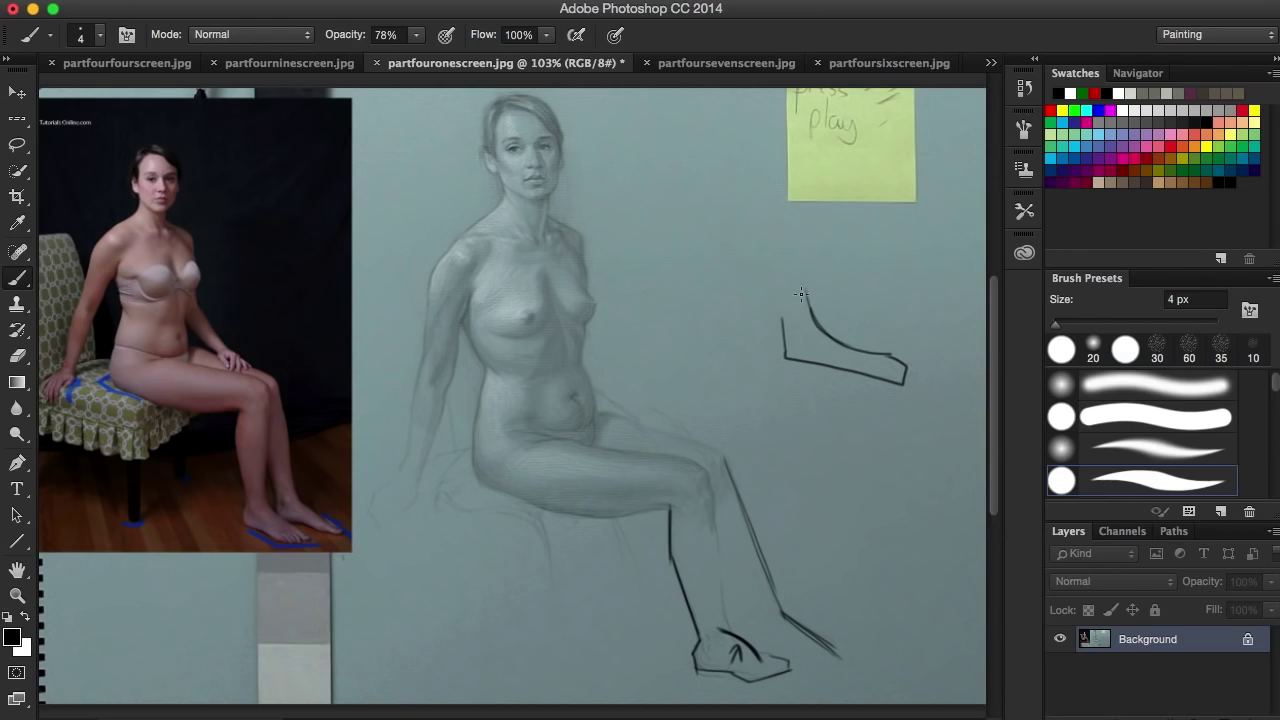
pyautogui.moveTo(772, 264)
pyautogui.mouseDown()
pyautogui.moveTo(784, 320)
pyautogui.moveTo(811, 310)
pyautogui.mouseUp()
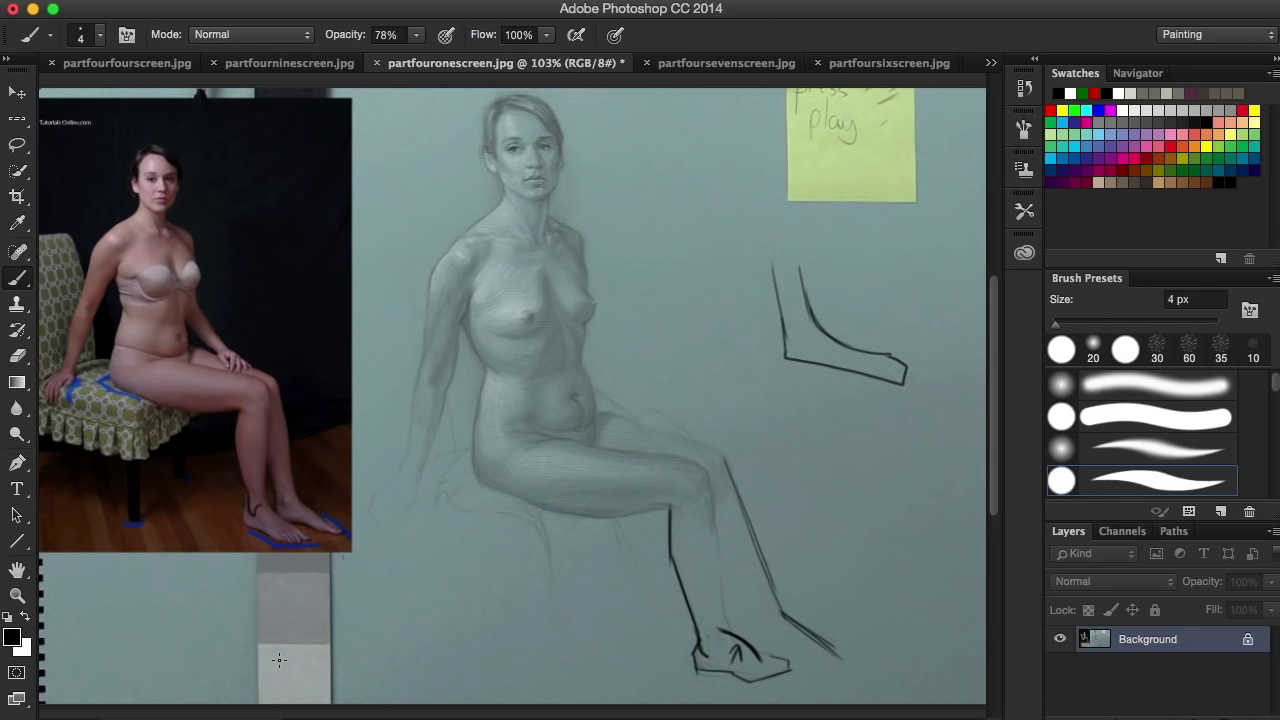
pyautogui.moveTo(259, 507); pyautogui.dragTo(287, 535)
pyautogui.click(991, 63)
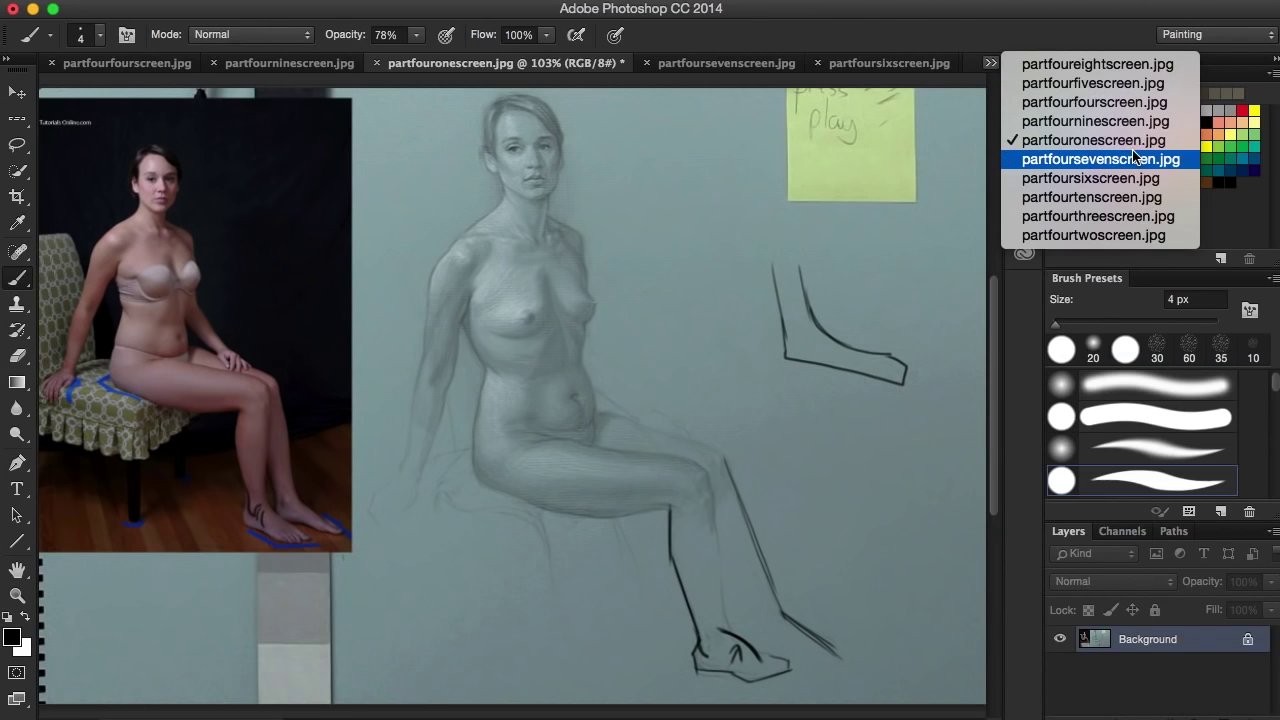
# Open partfourtwoscreen.jpg and draw a hatched V-shaped shadow on the lower leg
pyautogui.click(1110, 236)
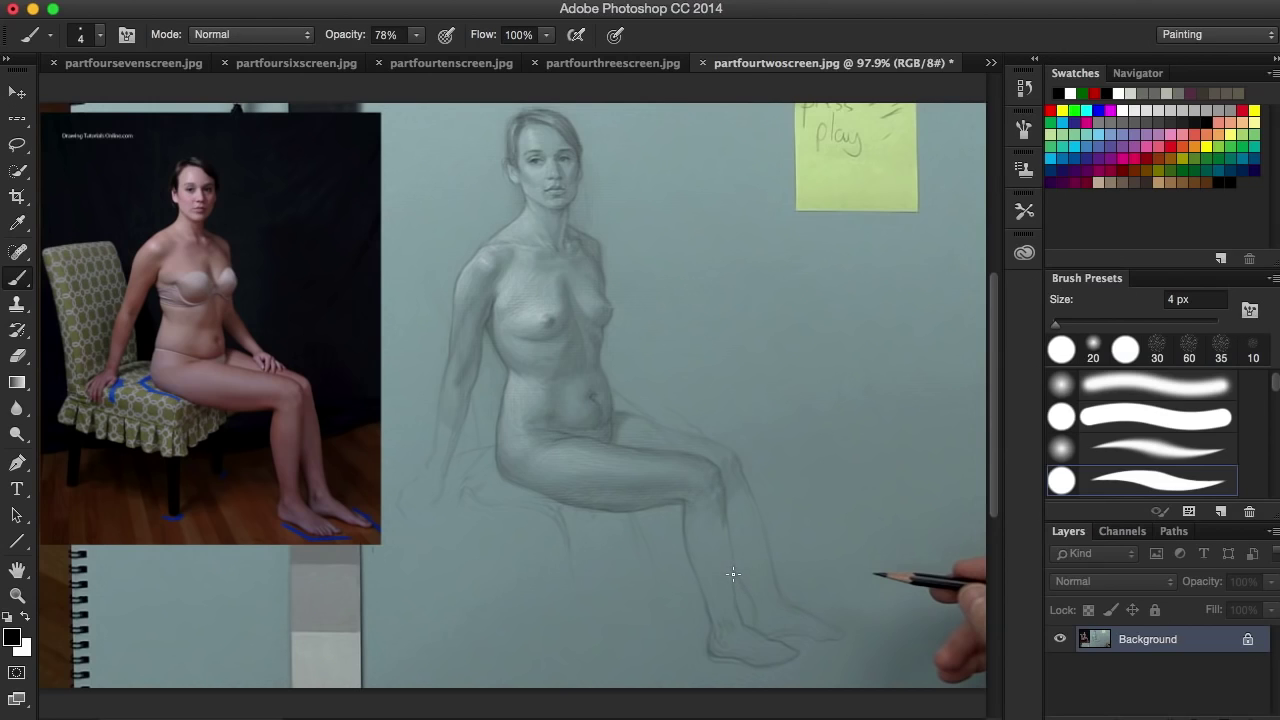
pyautogui.moveTo(733, 573); pyautogui.dragTo(753, 627)
pyautogui.moveTo(734, 576); pyautogui.dragTo(746, 624)
pyautogui.moveTo(737, 578)
pyautogui.mouseDown()
pyautogui.moveTo(750, 601)
pyautogui.moveTo(740, 617)
pyautogui.mouseUp()
# Add curved lines across the foot toward the toes and a straight line up the back of the shin
pyautogui.moveTo(772, 638)
pyautogui.mouseDown()
pyautogui.moveTo(818, 640)
pyautogui.moveTo(792, 648)
pyautogui.moveTo(798, 658)
pyautogui.moveTo(797, 637)
pyautogui.moveTo(782, 642)
pyautogui.moveTo(810, 647)
pyautogui.mouseUp()
pyautogui.moveTo(800, 644)
pyautogui.mouseDown()
pyautogui.moveTo(842, 664)
pyautogui.moveTo(836, 677)
pyautogui.mouseUp()
pyautogui.moveTo(708, 672); pyautogui.dragTo(705, 513)
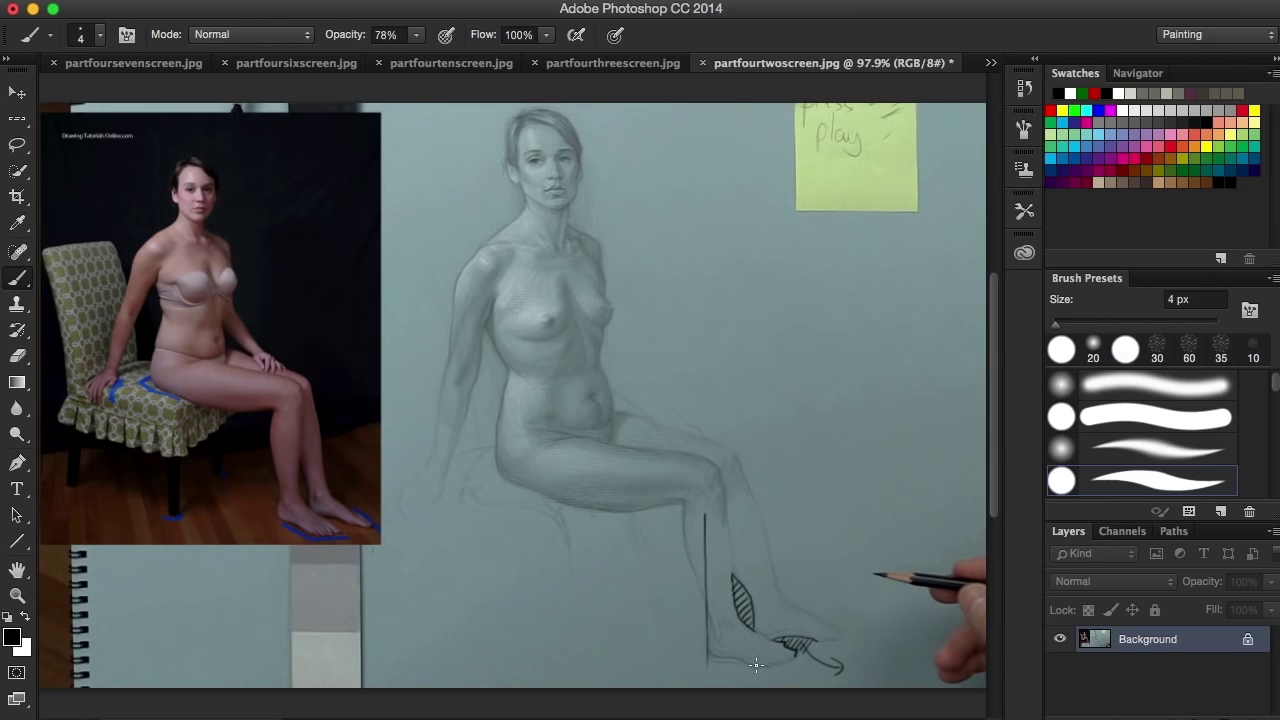
pyautogui.click(990, 62)
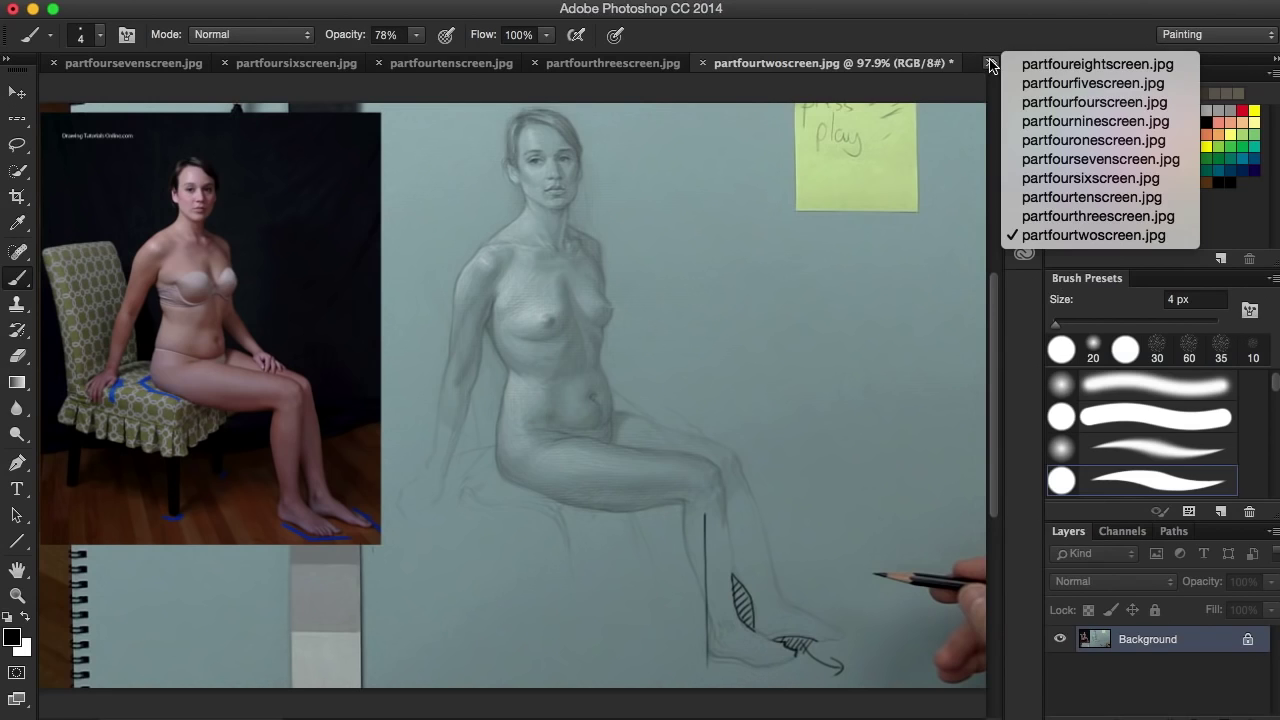
# Open partfourthreescreen.jpg, add contour strokes near the hip and trace the hand on the chair edge
pyautogui.click(1128, 218)
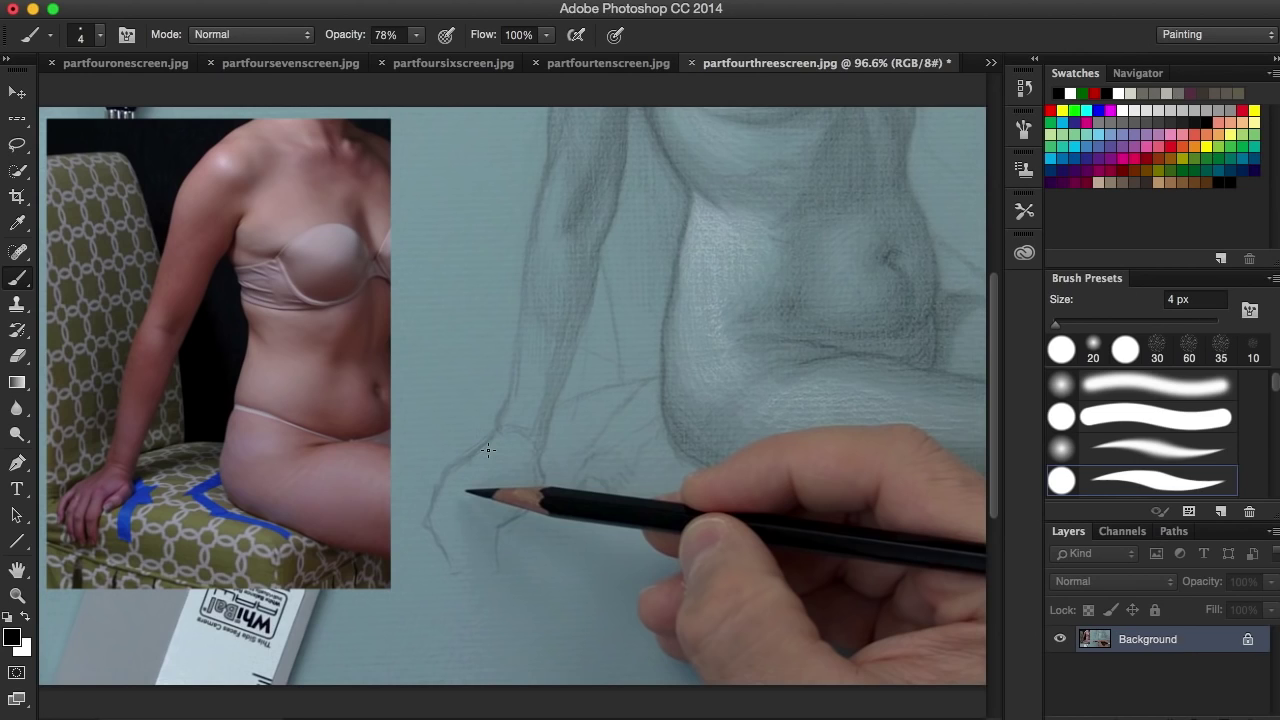
pyautogui.moveTo(492, 432)
pyautogui.mouseDown()
pyautogui.moveTo(443, 477)
pyautogui.moveTo(436, 507)
pyautogui.moveTo(434, 471)
pyautogui.moveTo(426, 522)
pyautogui.moveTo(452, 576)
pyautogui.mouseUp()
pyautogui.moveTo(531, 455)
pyautogui.mouseDown()
pyautogui.moveTo(544, 488)
pyautogui.moveTo(486, 532)
pyautogui.moveTo(493, 588)
pyautogui.mouseUp()
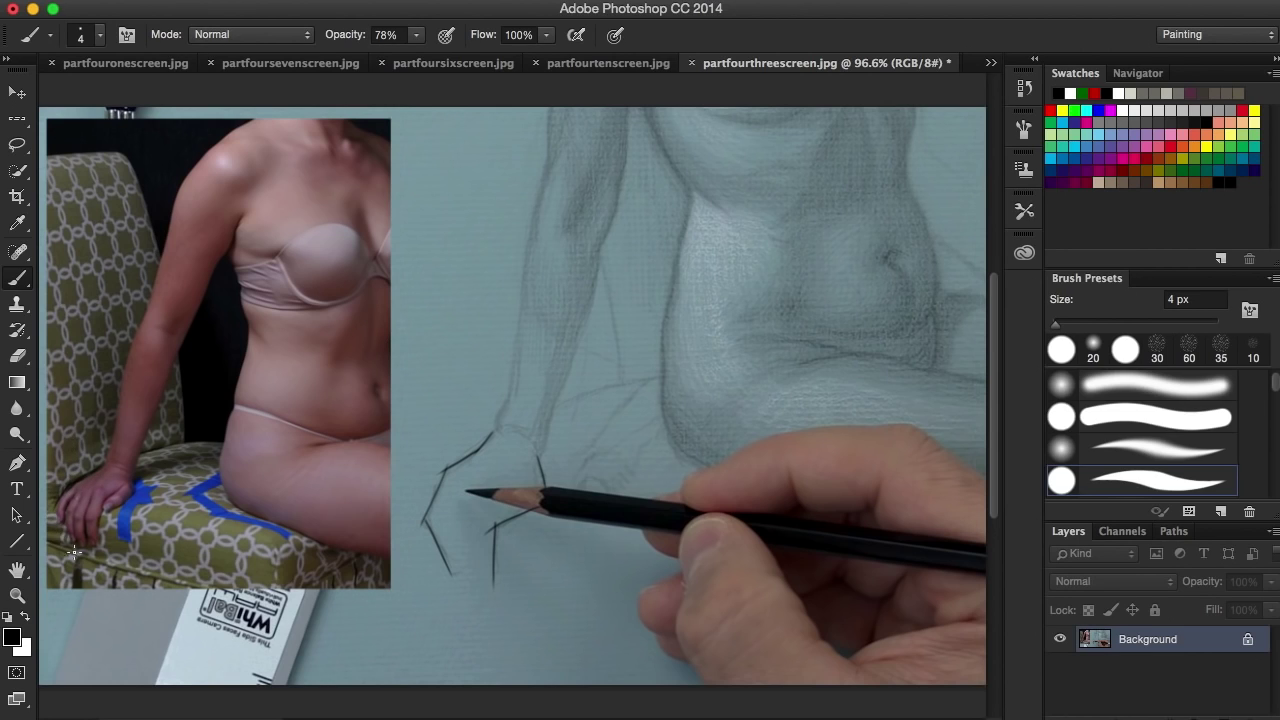
pyautogui.moveTo(56, 498)
pyautogui.mouseDown()
pyautogui.moveTo(77, 553)
pyautogui.moveTo(55, 510)
pyautogui.moveTo(88, 524)
pyautogui.moveTo(63, 546)
pyautogui.moveTo(120, 558)
pyautogui.mouseUp()
pyautogui.moveTo(103, 508); pyautogui.dragTo(96, 556)
# Draw the second angular letter beside the photo, undoing and redrawing its top stroke higher
pyautogui.moveTo(406, 140)
pyautogui.mouseDown()
pyautogui.moveTo(414, 226)
pyautogui.moveTo(436, 235)
pyautogui.moveTo(415, 190)
pyautogui.moveTo(430, 152)
pyautogui.moveTo(405, 141)
pyautogui.moveTo(451, 232)
pyautogui.moveTo(480, 248)
pyautogui.mouseUp()
pyautogui.moveTo(472, 186); pyautogui.dragTo(481, 248)
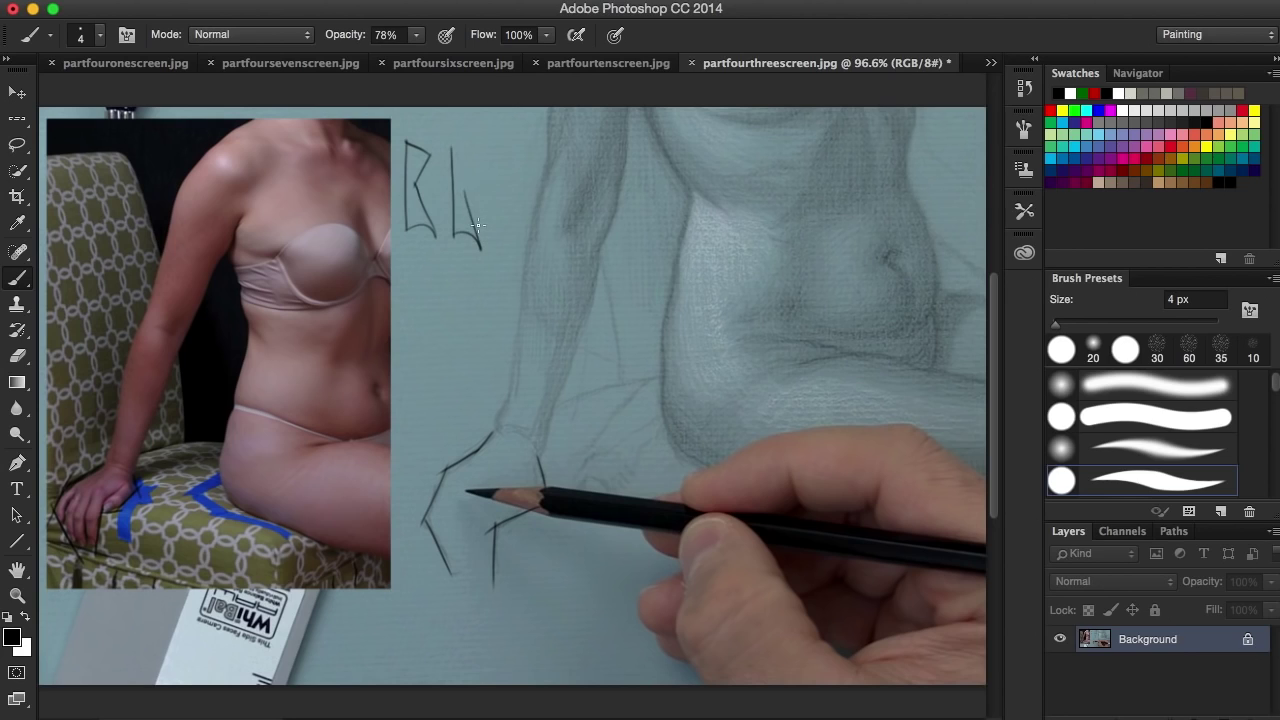
pyautogui.moveTo(451, 147)
pyautogui.mouseDown()
pyautogui.moveTo(474, 184)
pyautogui.moveTo(468, 175)
pyautogui.moveTo(462, 195)
pyautogui.mouseUp()
pyautogui.hotkey('ctrl', 'z')
pyautogui.hotkey('ctrl', 'z')
pyautogui.moveTo(452, 146); pyautogui.dragTo(472, 158)
pyautogui.moveTo(464, 188); pyautogui.dragTo(484, 247)
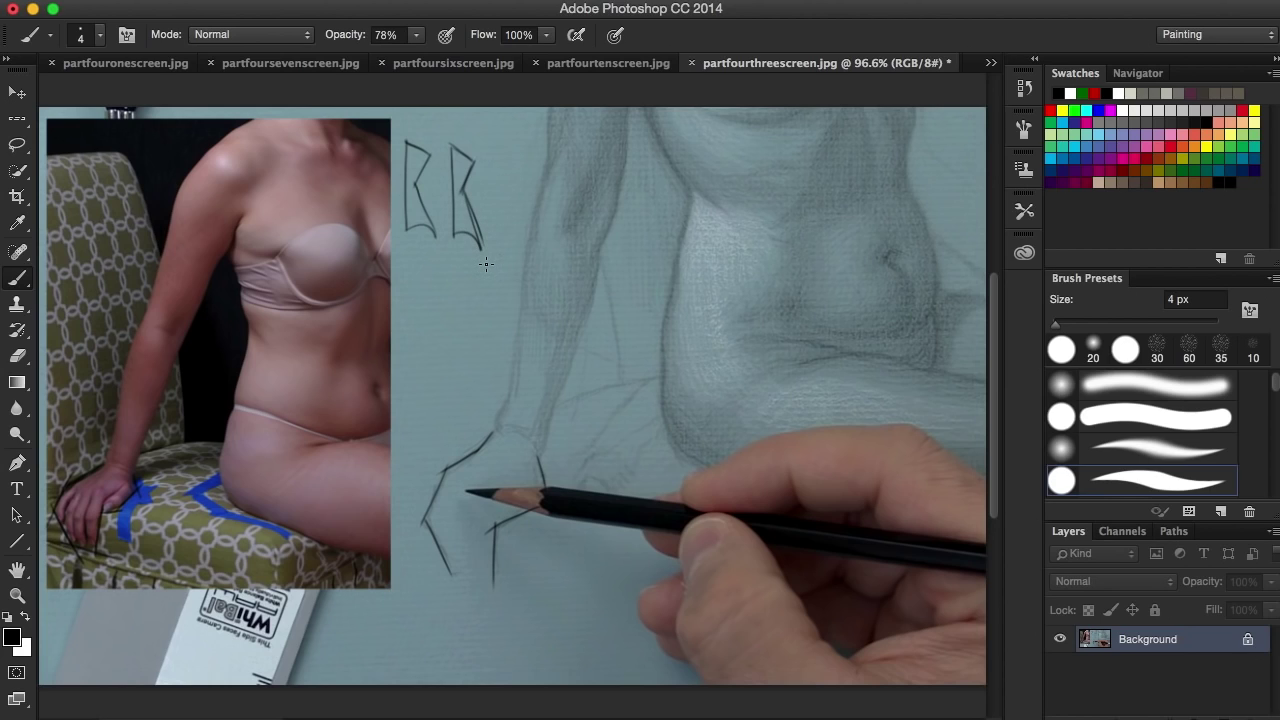
pyautogui.click(991, 63)
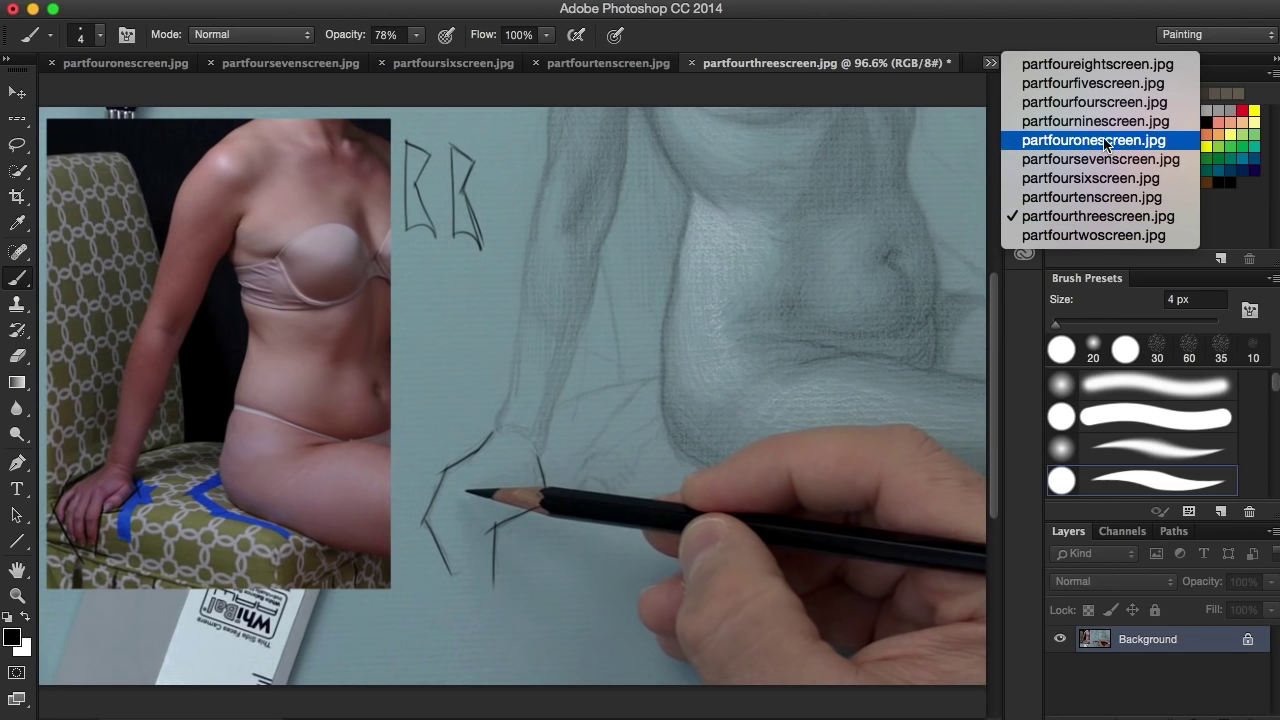
# Switch to partfourfourscreen.jpg, set brush opacity to 89%, and stroke lines over the sketched hand
pyautogui.click(1104, 104)
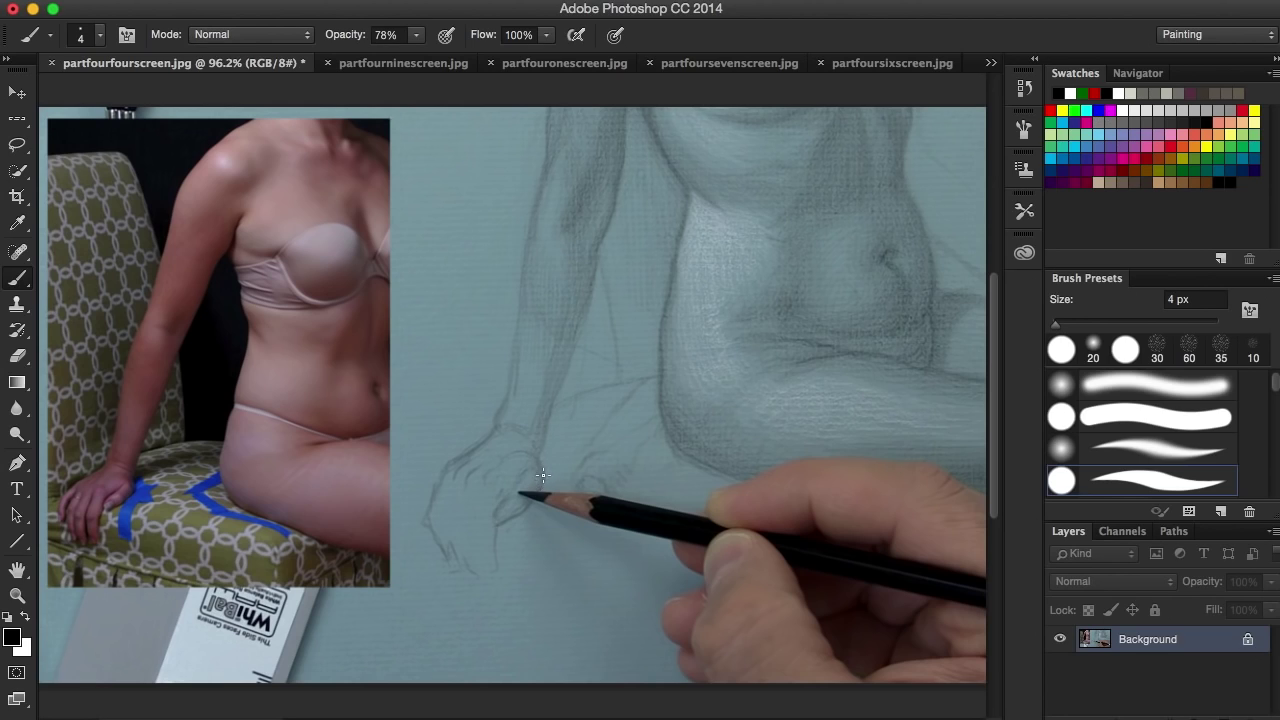
pyautogui.moveTo(539, 465)
pyautogui.mouseDown()
pyautogui.moveTo(517, 449)
pyautogui.moveTo(506, 458)
pyautogui.moveTo(514, 500)
pyautogui.moveTo(500, 514)
pyautogui.moveTo(519, 507)
pyautogui.mouseUp()
pyautogui.click(416, 35)
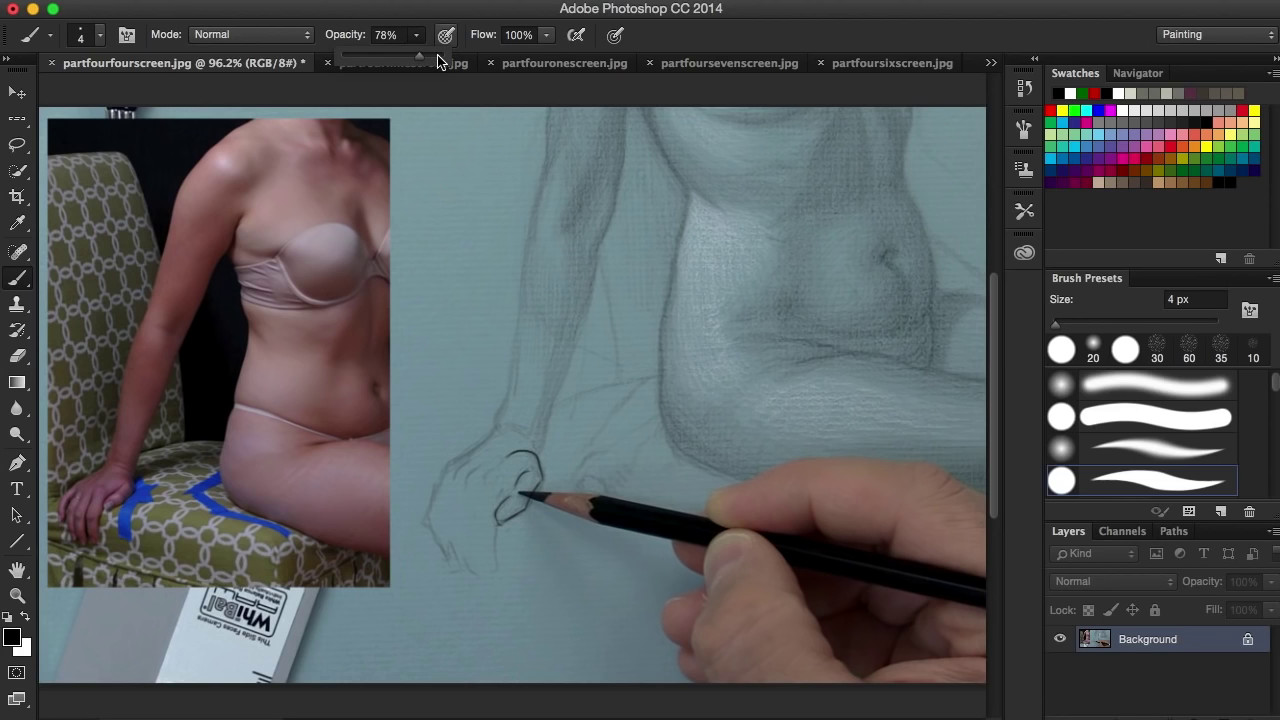
pyautogui.moveTo(422, 57); pyautogui.dragTo(432, 58)
pyautogui.moveTo(424, 456); pyautogui.dragTo(549, 506)
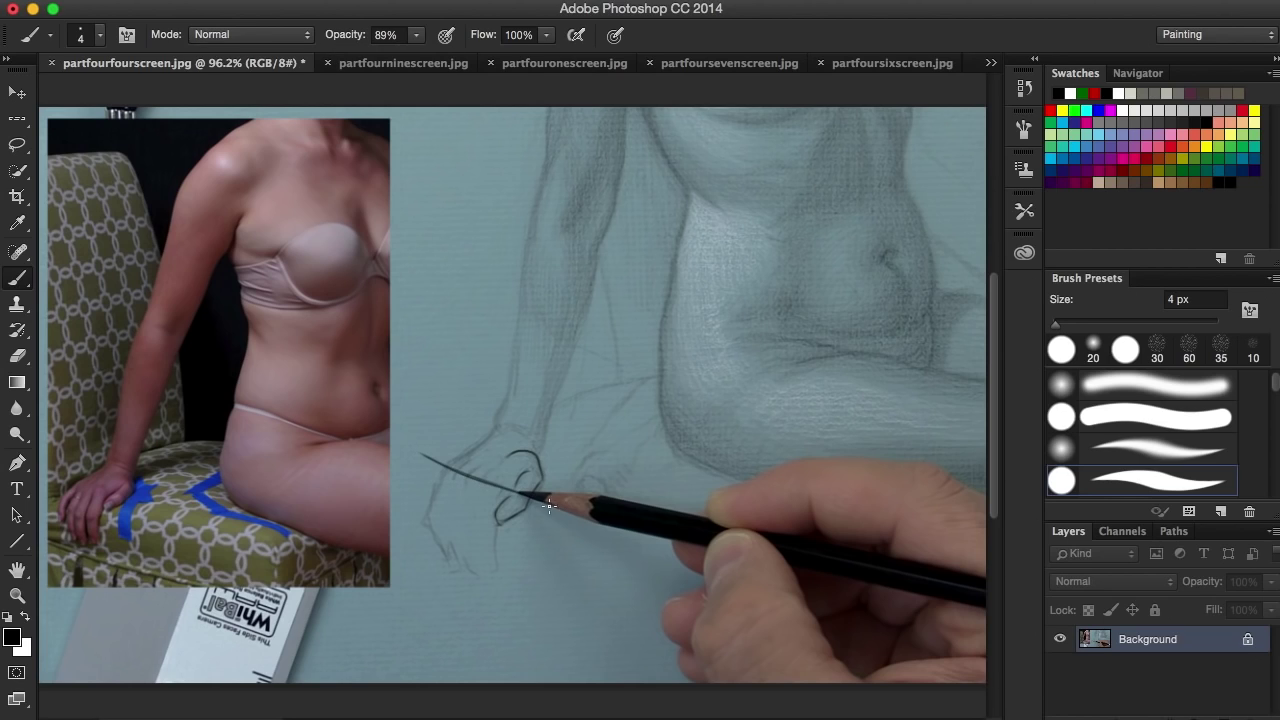
# Draw dark box edges over the hand sketch and a wrist line on the reference photo
pyautogui.moveTo(422, 454); pyautogui.dragTo(550, 507)
pyautogui.moveTo(421, 453); pyautogui.dragTo(548, 505)
pyautogui.moveTo(492, 436)
pyautogui.mouseDown()
pyautogui.moveTo(442, 466)
pyautogui.moveTo(536, 436)
pyautogui.moveTo(510, 482)
pyautogui.mouseUp()
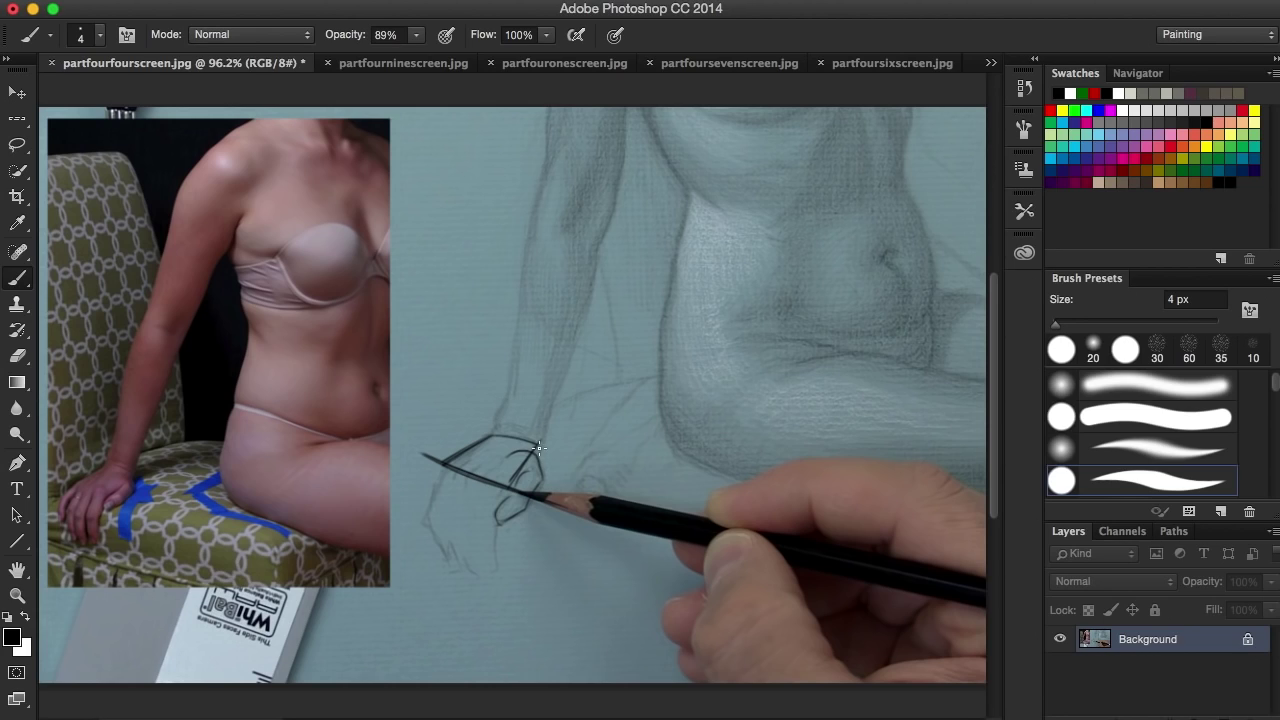
pyautogui.moveTo(540, 440); pyautogui.dragTo(538, 463)
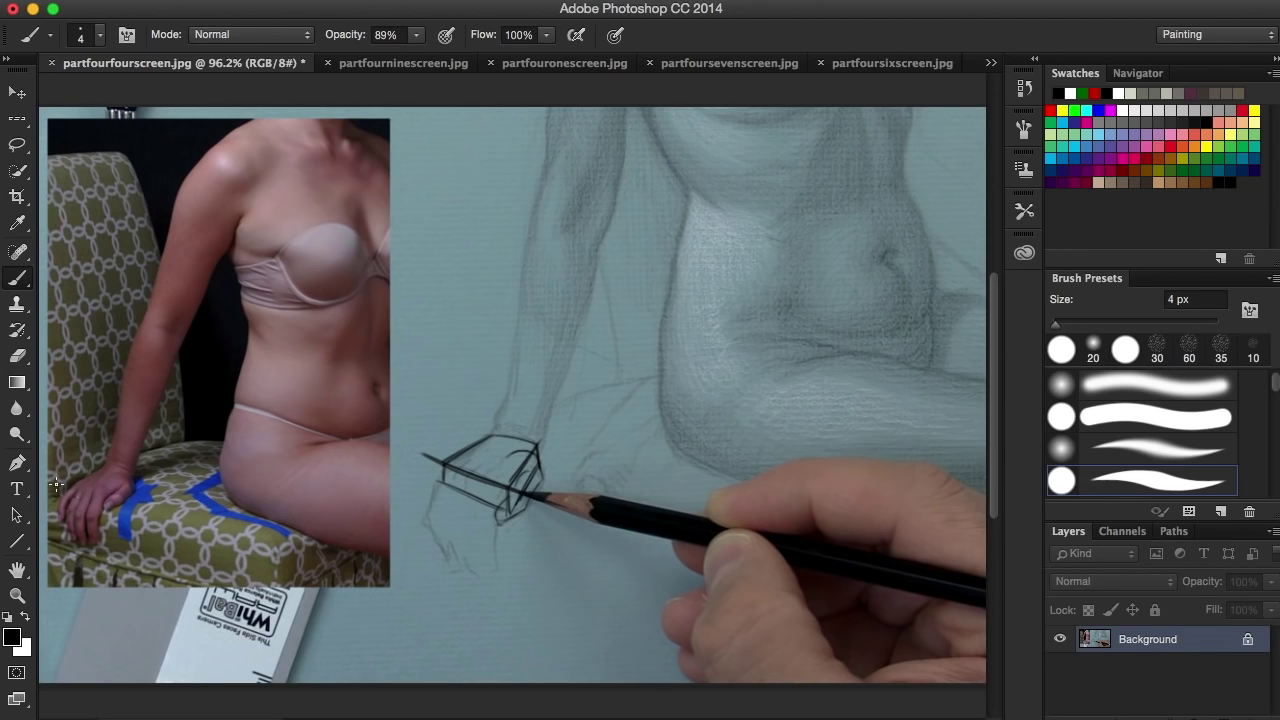
pyautogui.moveTo(65, 484); pyautogui.dragTo(134, 491)
pyautogui.click(990, 62)
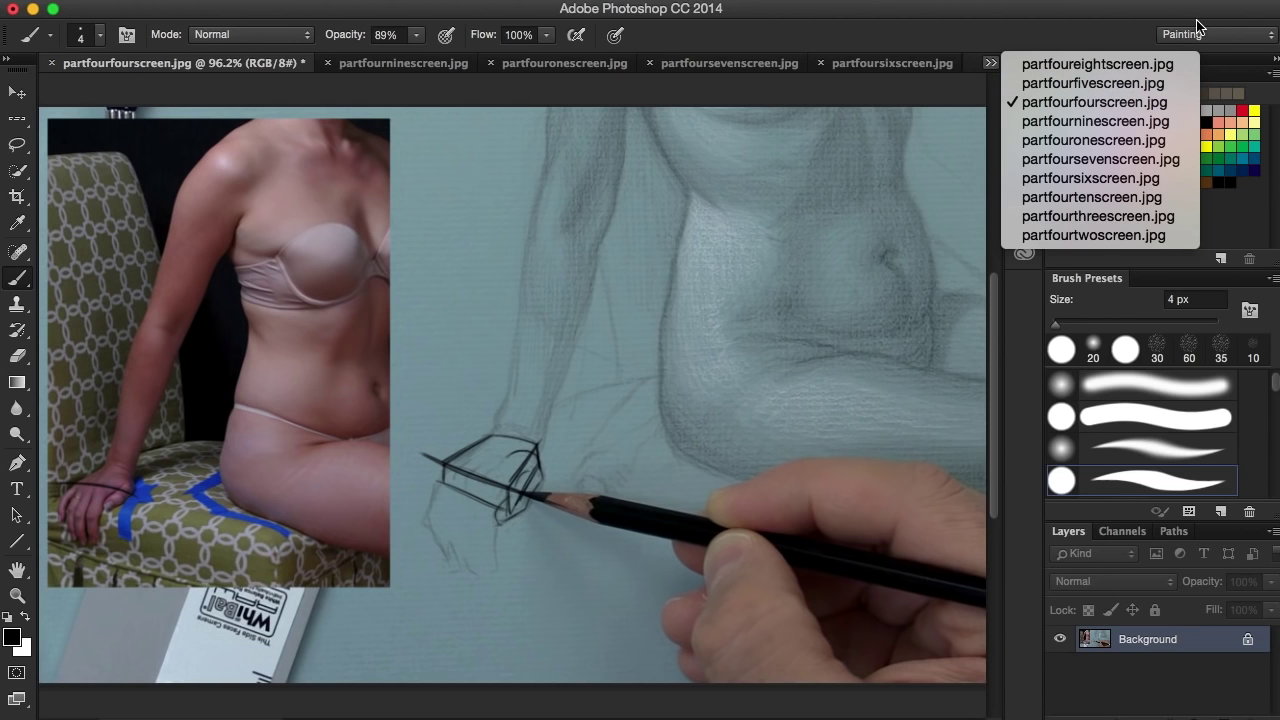
# Open partfourfivescreen.jpg and draw the box's top edges and curved lines across the wrist
pyautogui.click(1100, 83)
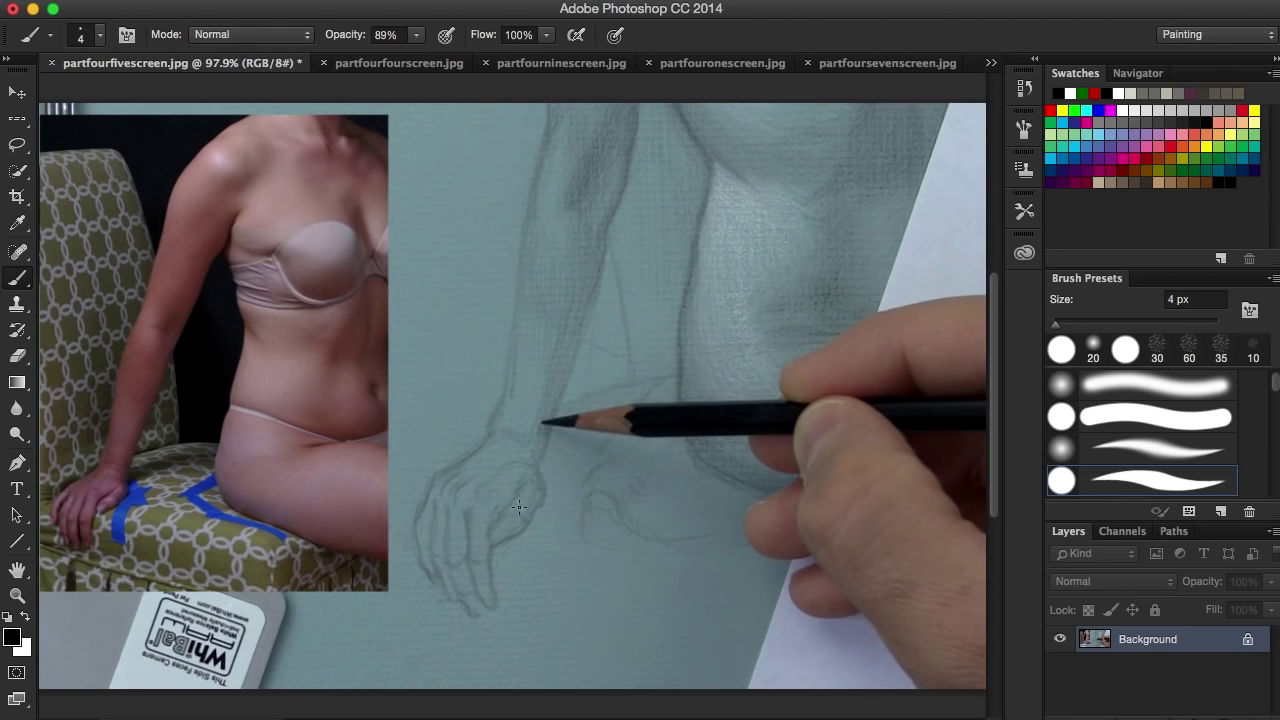
pyautogui.moveTo(538, 507)
pyautogui.mouseDown()
pyautogui.moveTo(401, 460)
pyautogui.moveTo(588, 507)
pyautogui.mouseUp()
pyautogui.moveTo(452, 460)
pyautogui.mouseDown()
pyautogui.moveTo(487, 440)
pyautogui.moveTo(532, 449)
pyautogui.mouseUp()
pyautogui.moveTo(495, 505)
pyautogui.mouseDown()
pyautogui.moveTo(533, 452)
pyautogui.moveTo(500, 515)
pyautogui.moveTo(514, 510)
pyautogui.mouseUp()
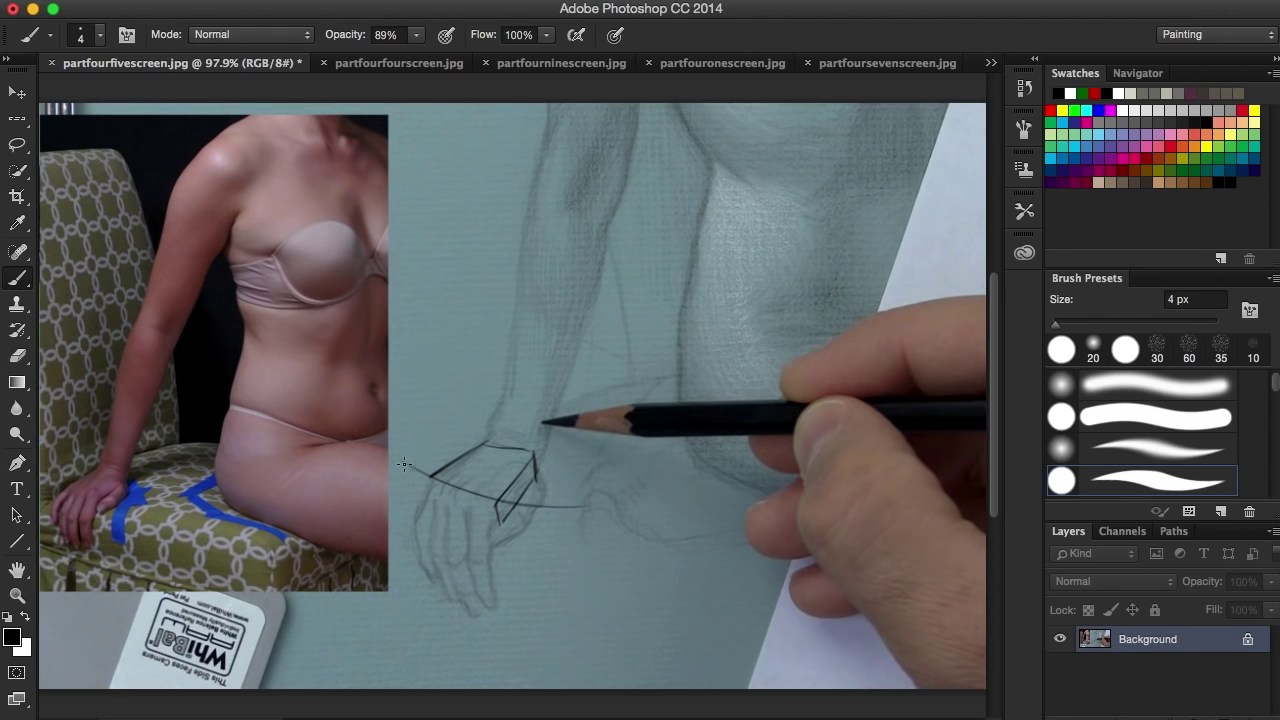
pyautogui.moveTo(402, 462); pyautogui.dragTo(512, 504)
pyautogui.moveTo(392, 503); pyautogui.dragTo(490, 558)
pyautogui.moveTo(390, 502)
pyautogui.mouseDown()
pyautogui.moveTo(456, 549)
pyautogui.moveTo(558, 558)
pyautogui.mouseUp()
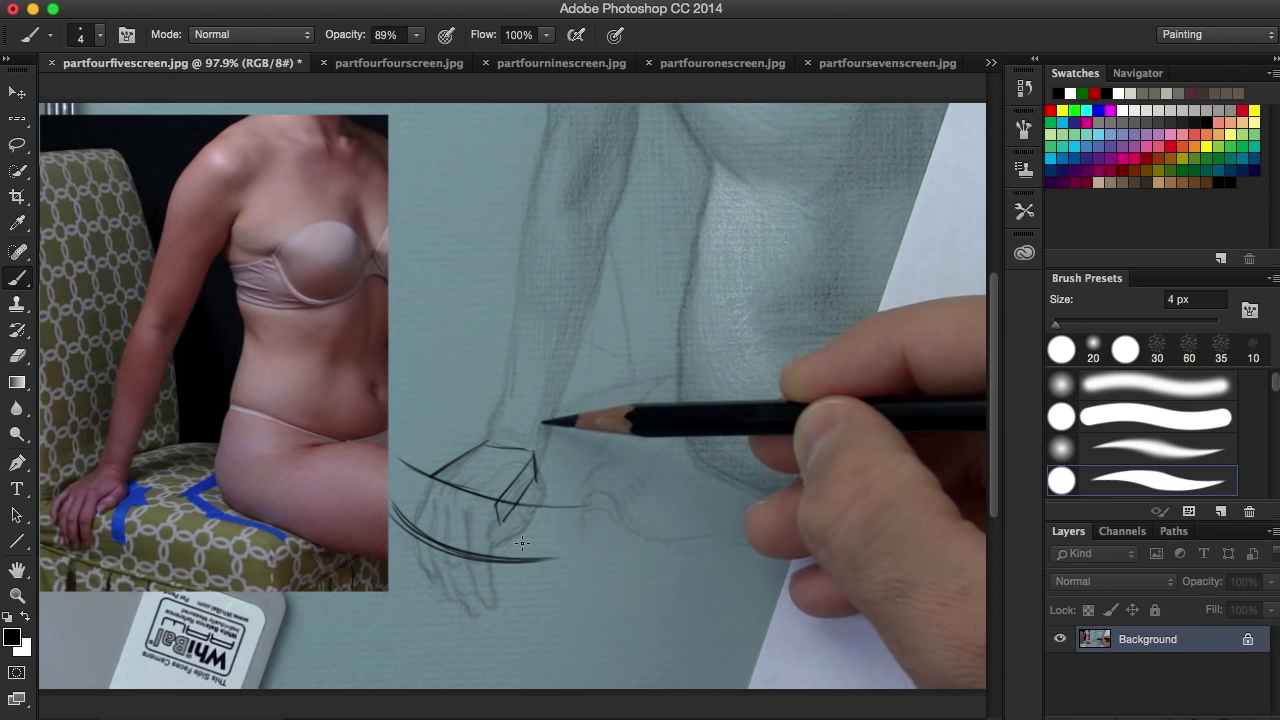
# Add vertical box edges inside the hand, arcs along its bottom, and close its lower tip
pyautogui.moveTo(500, 497); pyautogui.dragTo(480, 556)
pyautogui.moveTo(432, 478); pyautogui.dragTo(418, 532)
pyautogui.moveTo(498, 506); pyautogui.dragTo(487, 556)
pyautogui.moveTo(396, 513)
pyautogui.mouseDown()
pyautogui.moveTo(488, 560)
pyautogui.moveTo(536, 564)
pyautogui.mouseUp()
pyautogui.moveTo(406, 530); pyautogui.dragTo(560, 562)
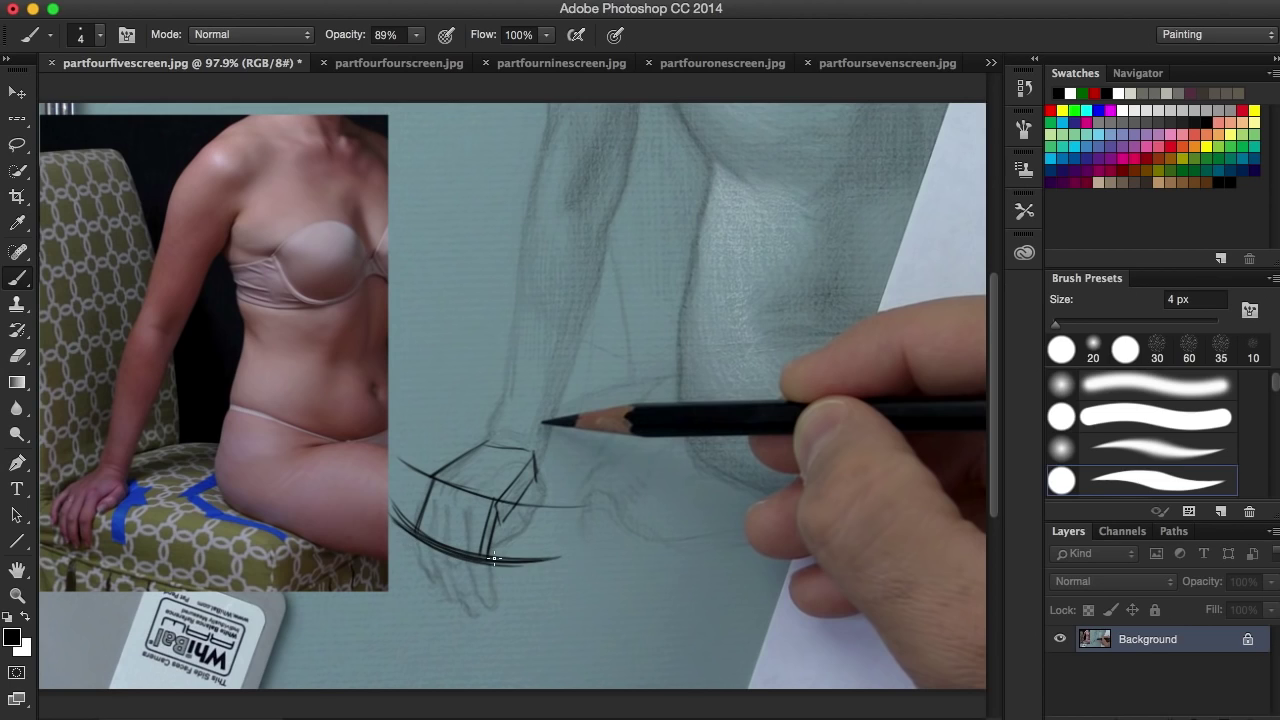
pyautogui.moveTo(410, 554)
pyautogui.mouseDown()
pyautogui.moveTo(452, 584)
pyautogui.moveTo(410, 550)
pyautogui.moveTo(497, 591)
pyautogui.moveTo(414, 559)
pyautogui.moveTo(529, 576)
pyautogui.mouseUp()
pyautogui.moveTo(432, 580)
pyautogui.mouseDown()
pyautogui.moveTo(483, 616)
pyautogui.moveTo(505, 606)
pyautogui.moveTo(482, 594)
pyautogui.moveTo(490, 617)
pyautogui.moveTo(485, 579)
pyautogui.moveTo(494, 608)
pyautogui.mouseUp()
pyautogui.moveTo(494, 598); pyautogui.dragTo(474, 616)
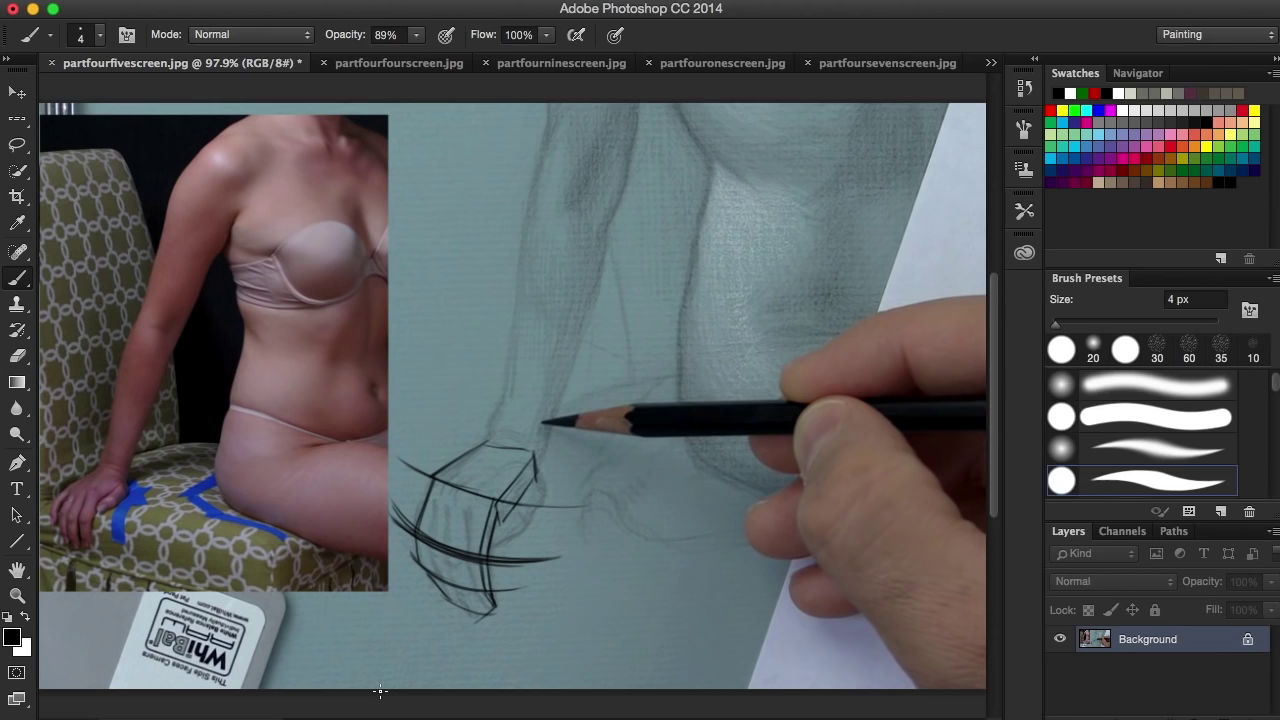
# Draw a leader line above the box and handwrite the 'top' label beside it
pyautogui.moveTo(480, 465); pyautogui.dragTo(457, 401)
pyautogui.moveTo(458, 376); pyautogui.dragTo(459, 393)
pyautogui.moveTo(452, 383); pyautogui.dragTo(465, 382)
pyautogui.moveTo(470, 384); pyautogui.dragTo(476, 376)
pyautogui.moveTo(477, 377); pyautogui.dragTo(477, 389)
pyautogui.moveTo(432, 512); pyautogui.dragTo(399, 412)
pyautogui.moveTo(398, 389)
pyautogui.mouseDown()
pyautogui.moveTo(400, 405)
pyautogui.moveTo(414, 394)
pyautogui.moveTo(403, 428)
pyautogui.moveTo(428, 421)
pyautogui.mouseUp()
pyautogui.moveTo(430, 413); pyautogui.dragTo(438, 418)
pyautogui.moveTo(432, 407); pyautogui.dragTo(442, 404)
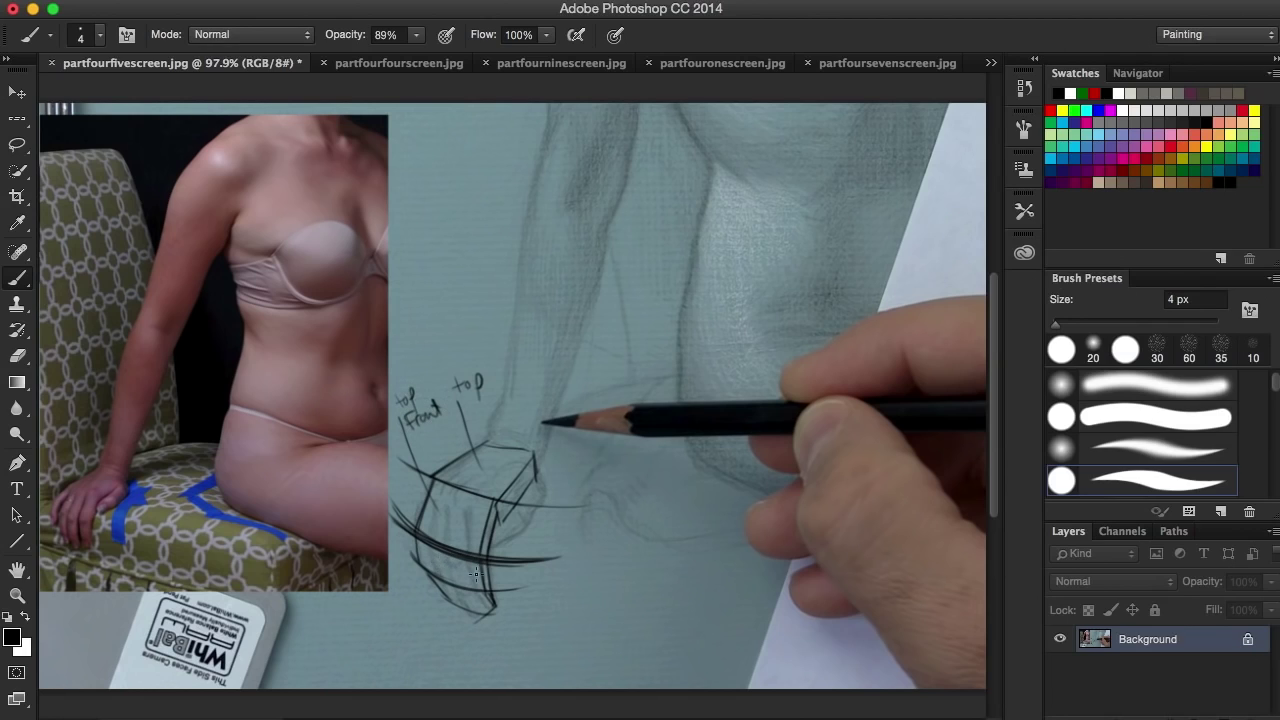
# Write 'Front' and 'under' below the hand and 'side' right of the box, with leader lines
pyautogui.moveTo(445, 566); pyautogui.dragTo(352, 633)
pyautogui.moveTo(337, 637)
pyautogui.mouseDown()
pyautogui.moveTo(340, 659)
pyautogui.moveTo(350, 645)
pyautogui.mouseUp()
pyautogui.moveTo(353, 645); pyautogui.dragTo(356, 657)
pyautogui.moveTo(355, 651); pyautogui.dragTo(404, 650)
pyautogui.moveTo(390, 640); pyautogui.dragTo(406, 640)
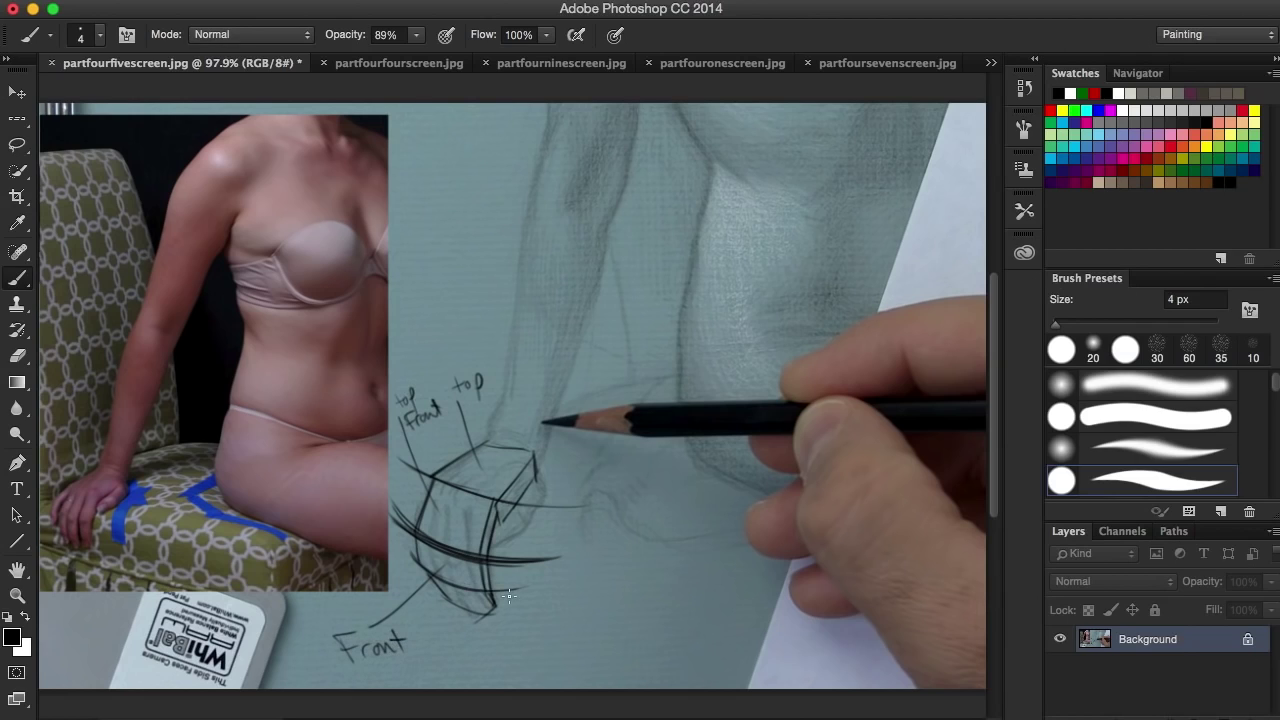
pyautogui.moveTo(504, 597)
pyautogui.mouseDown()
pyautogui.moveTo(470, 602)
pyautogui.moveTo(523, 644)
pyautogui.moveTo(566, 643)
pyautogui.mouseUp()
pyautogui.moveTo(569, 641); pyautogui.dragTo(579, 627)
pyautogui.moveTo(518, 485)
pyautogui.mouseDown()
pyautogui.moveTo(577, 532)
pyautogui.moveTo(614, 530)
pyautogui.mouseUp()
pyautogui.moveTo(618, 522); pyautogui.dragTo(628, 530)
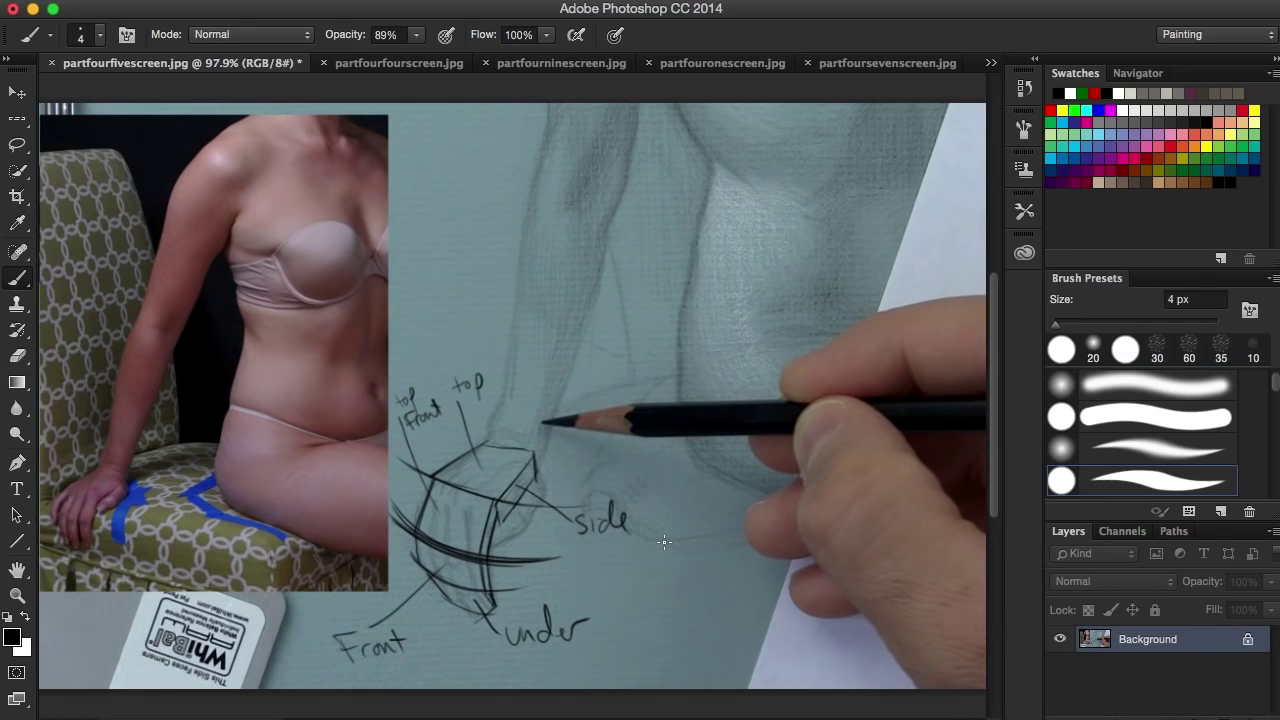
# Set the brush to 40 px at 23% opacity
pyautogui.press(']')
pyautogui.press(']')
pyautogui.press(']')
pyautogui.press(']')
pyautogui.press(']')
pyautogui.press(']')
pyautogui.press(']')
pyautogui.press(']')
pyautogui.press(']')
pyautogui.click(415, 34)
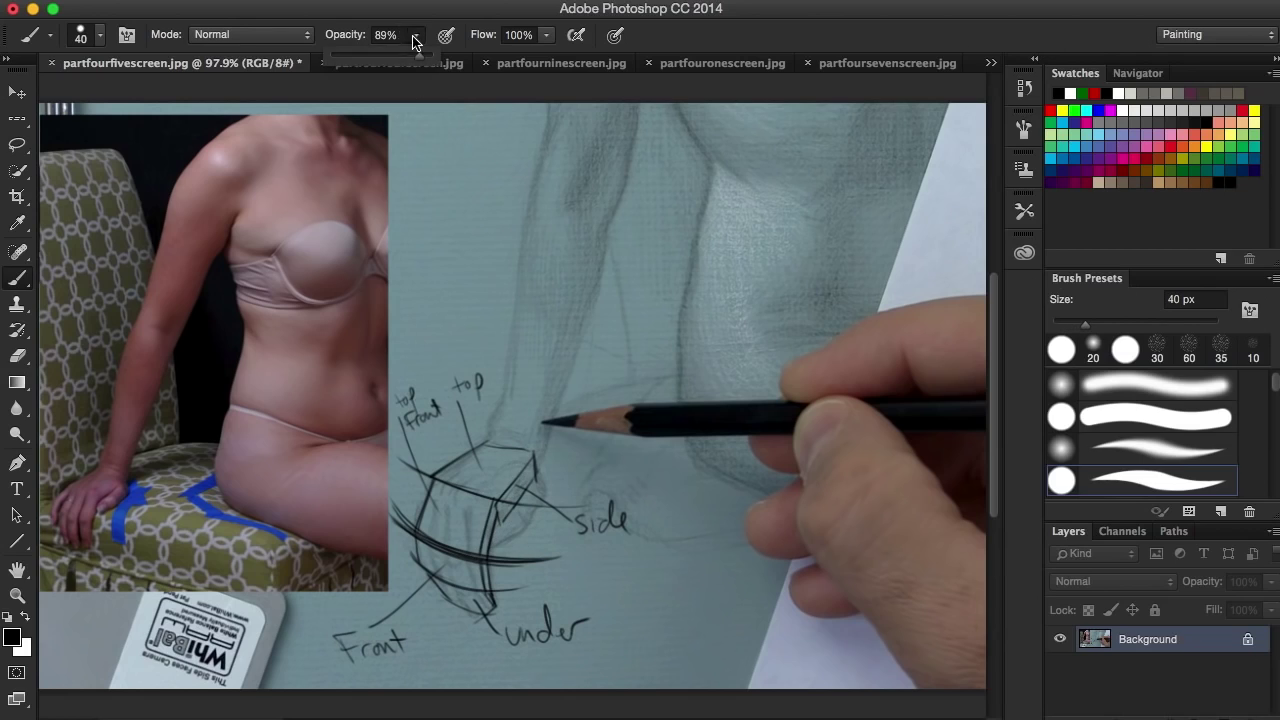
pyautogui.moveTo(374, 58); pyautogui.dragTo(357, 58)
# Shade the box's underside, front, top and front-left faces in soft grey
pyautogui.moveTo(457, 601)
pyautogui.mouseDown()
pyautogui.moveTo(495, 574)
pyautogui.moveTo(499, 551)
pyautogui.moveTo(450, 533)
pyautogui.moveTo(477, 487)
pyautogui.mouseUp()
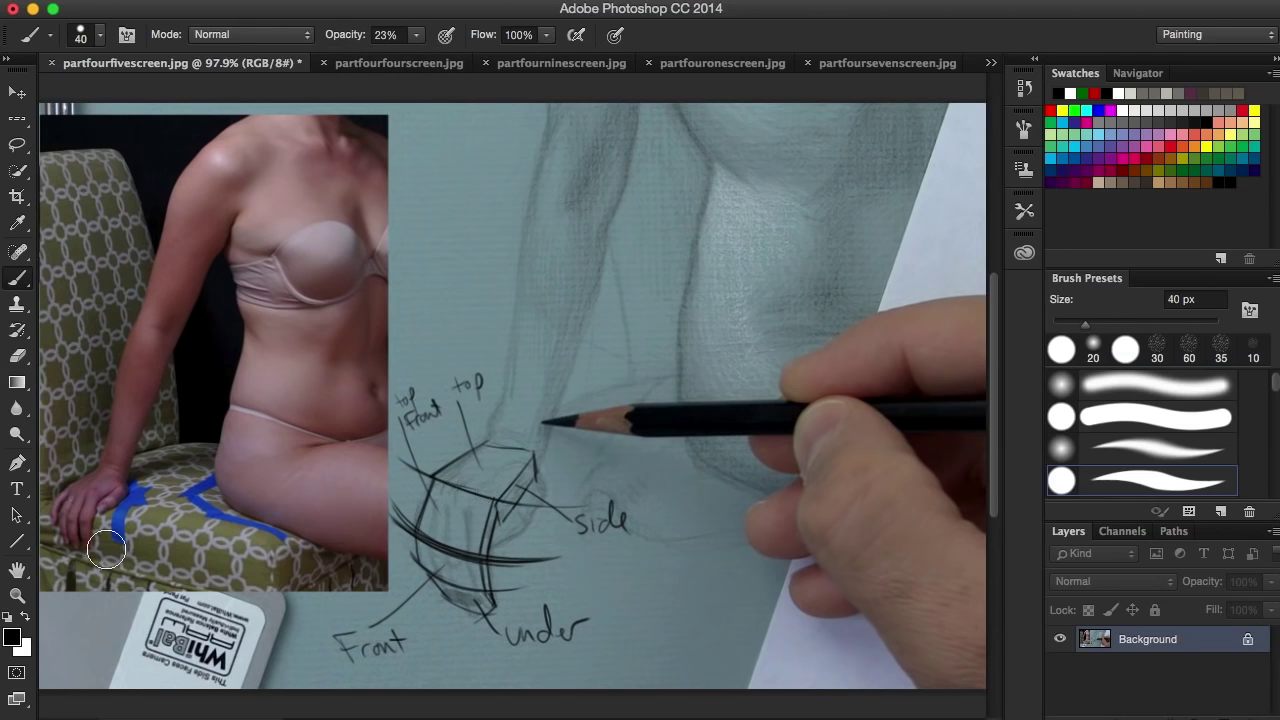
pyautogui.moveTo(432, 577)
pyautogui.mouseDown()
pyautogui.moveTo(487, 604)
pyautogui.moveTo(423, 558)
pyautogui.moveTo(479, 581)
pyautogui.moveTo(424, 548)
pyautogui.moveTo(468, 579)
pyautogui.moveTo(399, 454)
pyautogui.moveTo(411, 522)
pyautogui.moveTo(460, 605)
pyautogui.moveTo(431, 582)
pyautogui.moveTo(485, 578)
pyautogui.mouseUp()
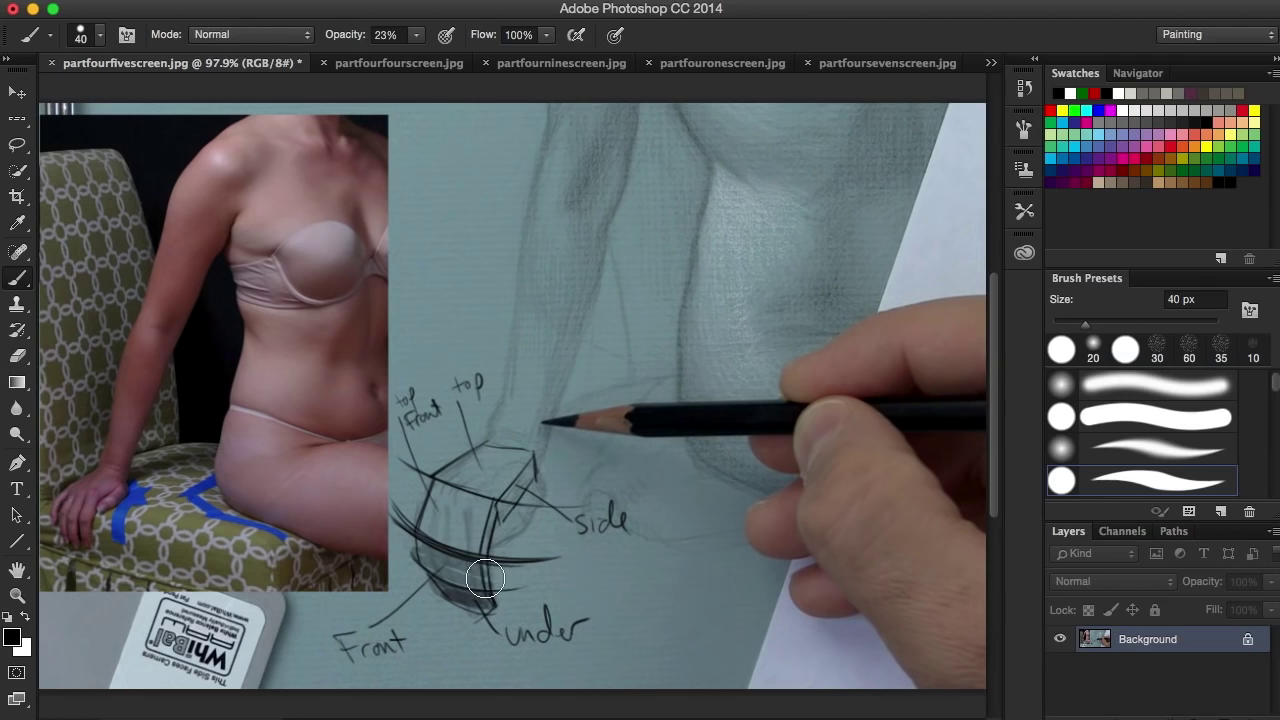
pyautogui.moveTo(485, 578); pyautogui.dragTo(465, 523)
pyautogui.moveTo(451, 472)
pyautogui.mouseDown()
pyautogui.moveTo(494, 451)
pyautogui.moveTo(460, 486)
pyautogui.moveTo(521, 458)
pyautogui.moveTo(507, 481)
pyautogui.moveTo(548, 440)
pyautogui.mouseUp()
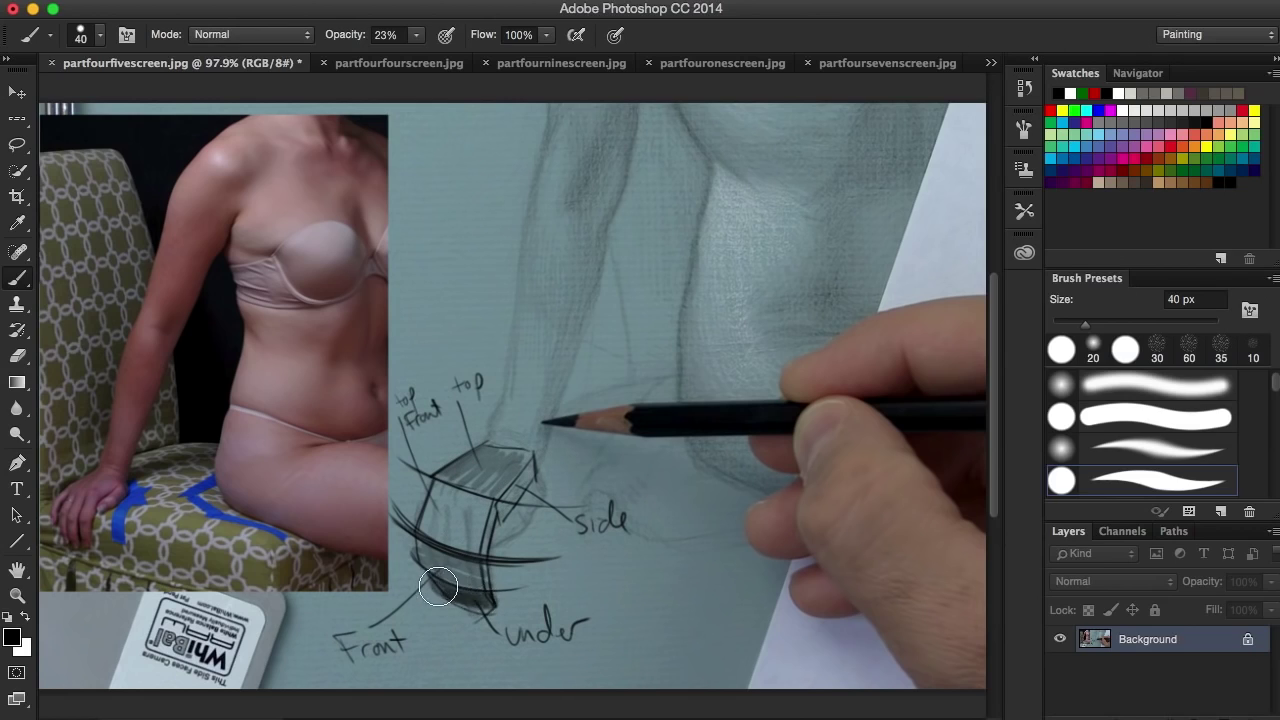
pyautogui.moveTo(438, 588)
pyautogui.mouseDown()
pyautogui.moveTo(430, 556)
pyautogui.moveTo(460, 580)
pyautogui.moveTo(425, 569)
pyautogui.moveTo(485, 579)
pyautogui.moveTo(410, 540)
pyautogui.moveTo(404, 510)
pyautogui.mouseUp()
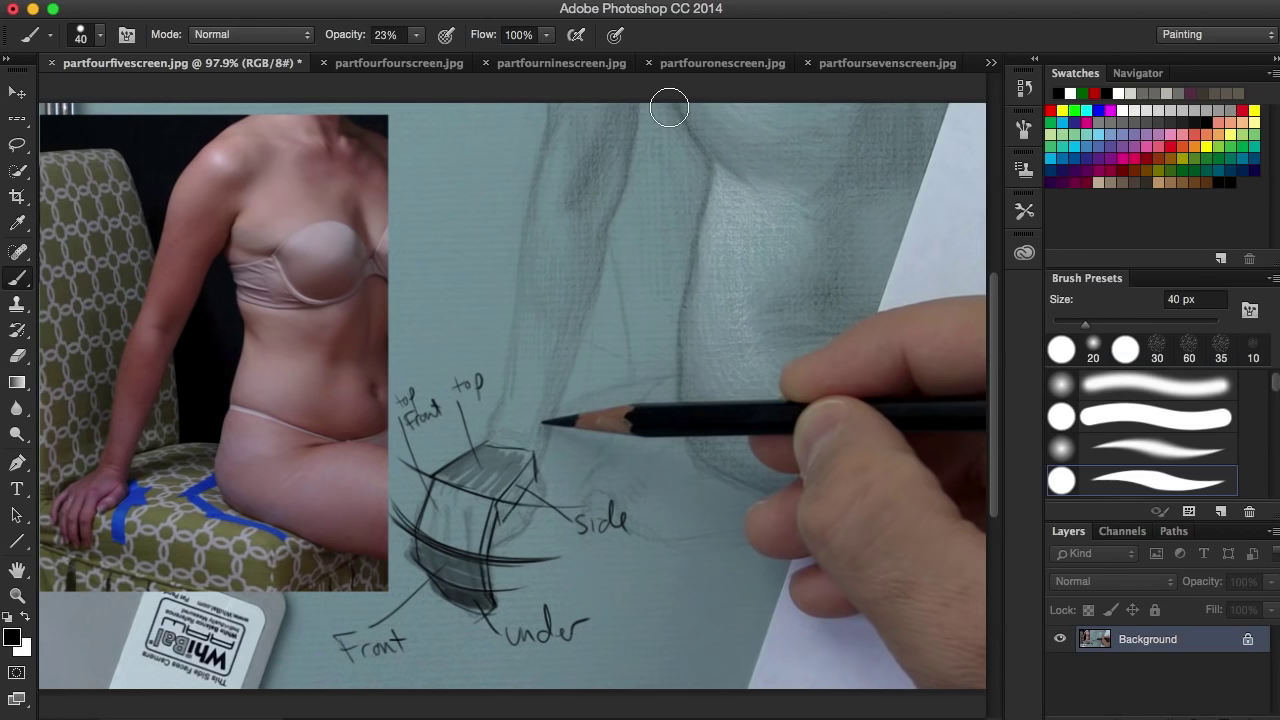
# On partfourfourscreen.jpg, set the brush to 7 px at 61% opacity and paint short strokes under the box
pyautogui.click(990, 62)
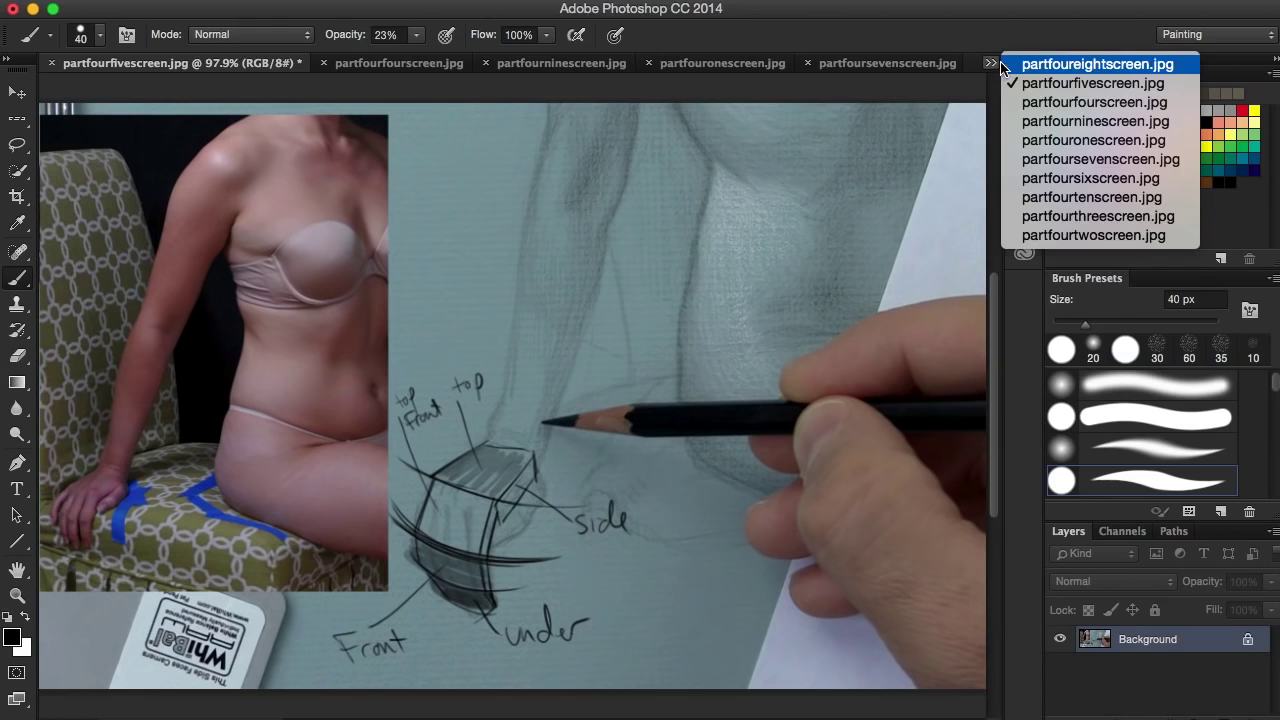
pyautogui.click(1085, 103)
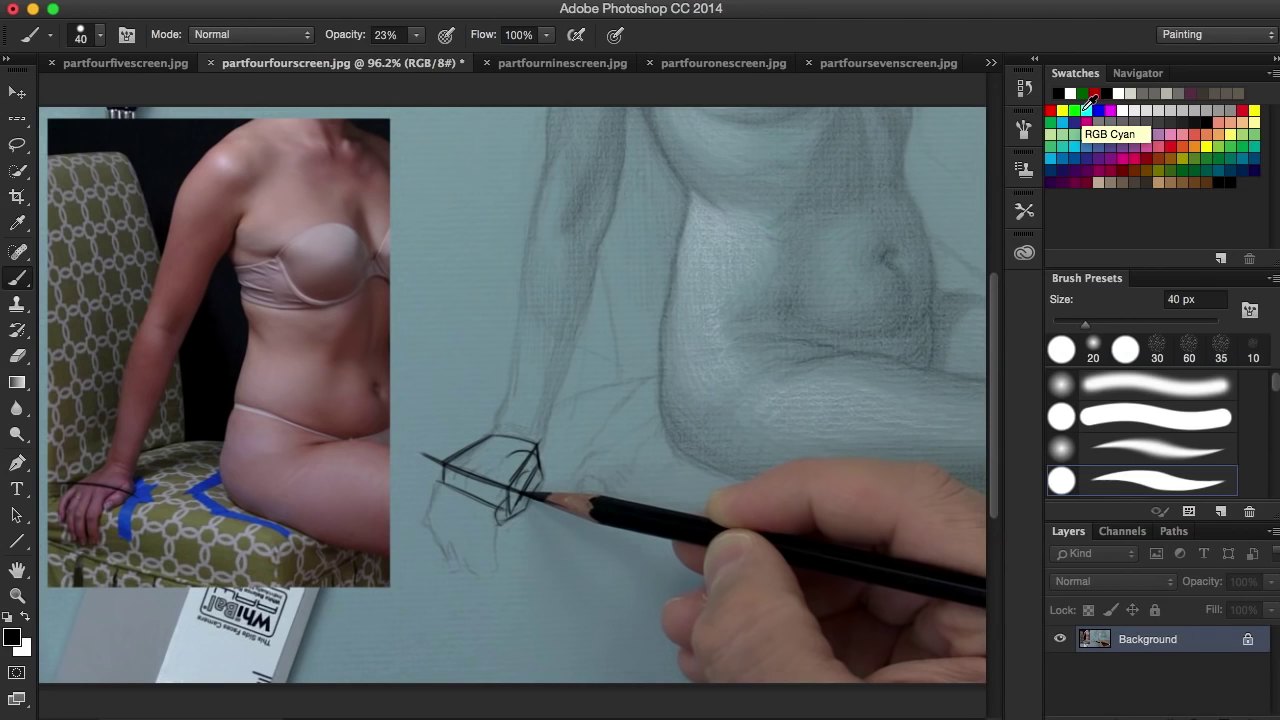
pyautogui.press('[')
pyautogui.press('[')
pyautogui.press('[')
pyautogui.press('[')
pyautogui.press('[')
pyautogui.press('[')
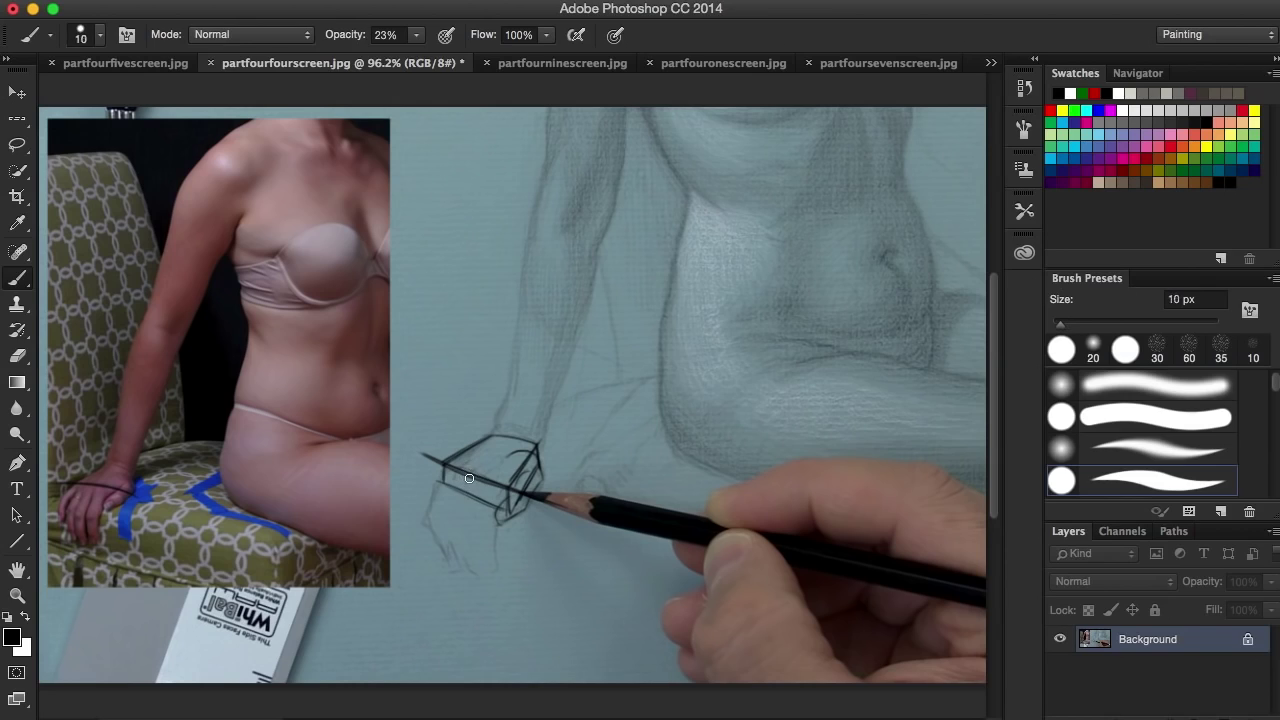
pyautogui.click(416, 34)
pyautogui.moveTo(423, 56); pyautogui.dragTo(456, 56)
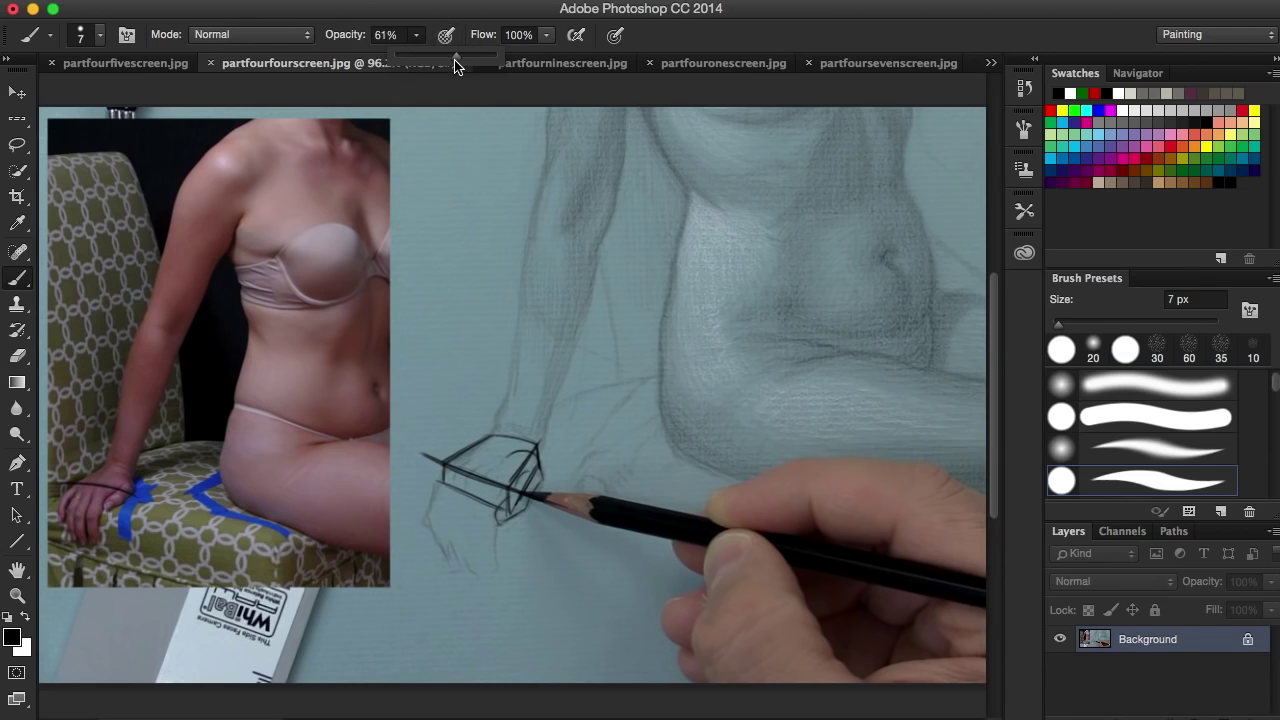
pyautogui.click(453, 484)
pyautogui.moveTo(447, 468)
pyautogui.mouseDown()
pyautogui.moveTo(452, 510)
pyautogui.moveTo(483, 522)
pyautogui.mouseUp()
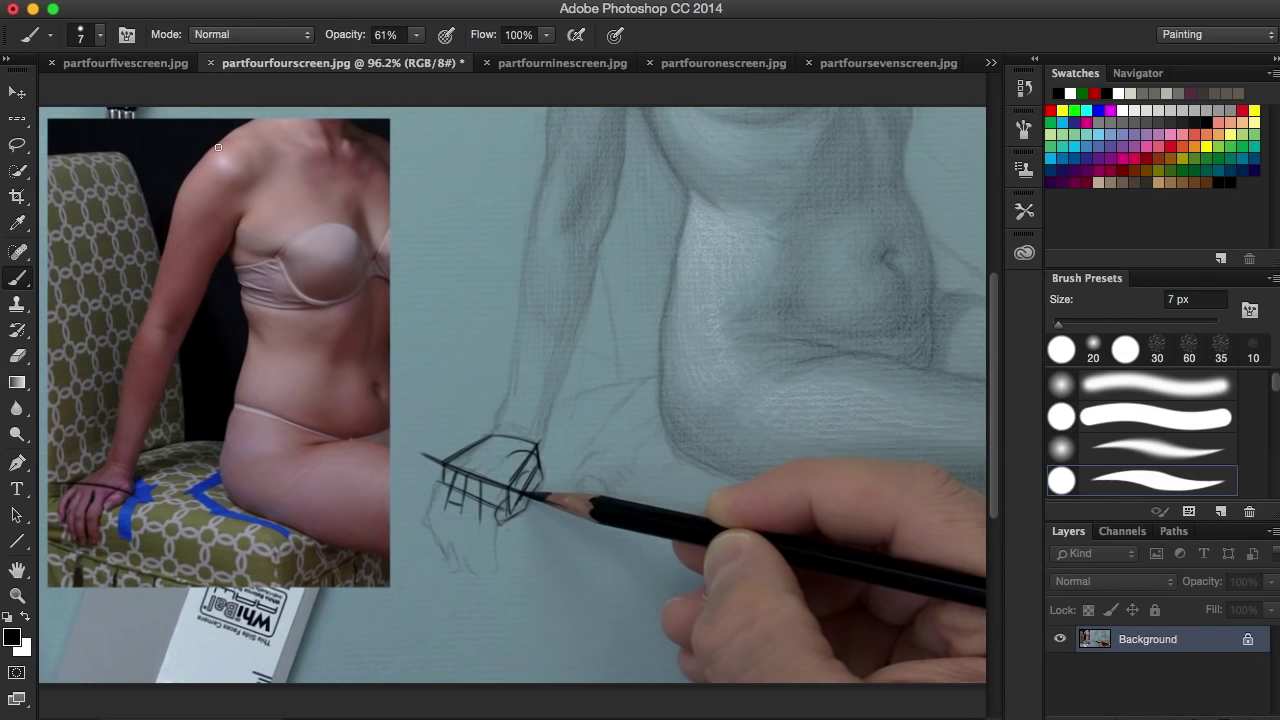
# Paint a white line down the arm and over the fingers in the reference photo
pyautogui.press('x')
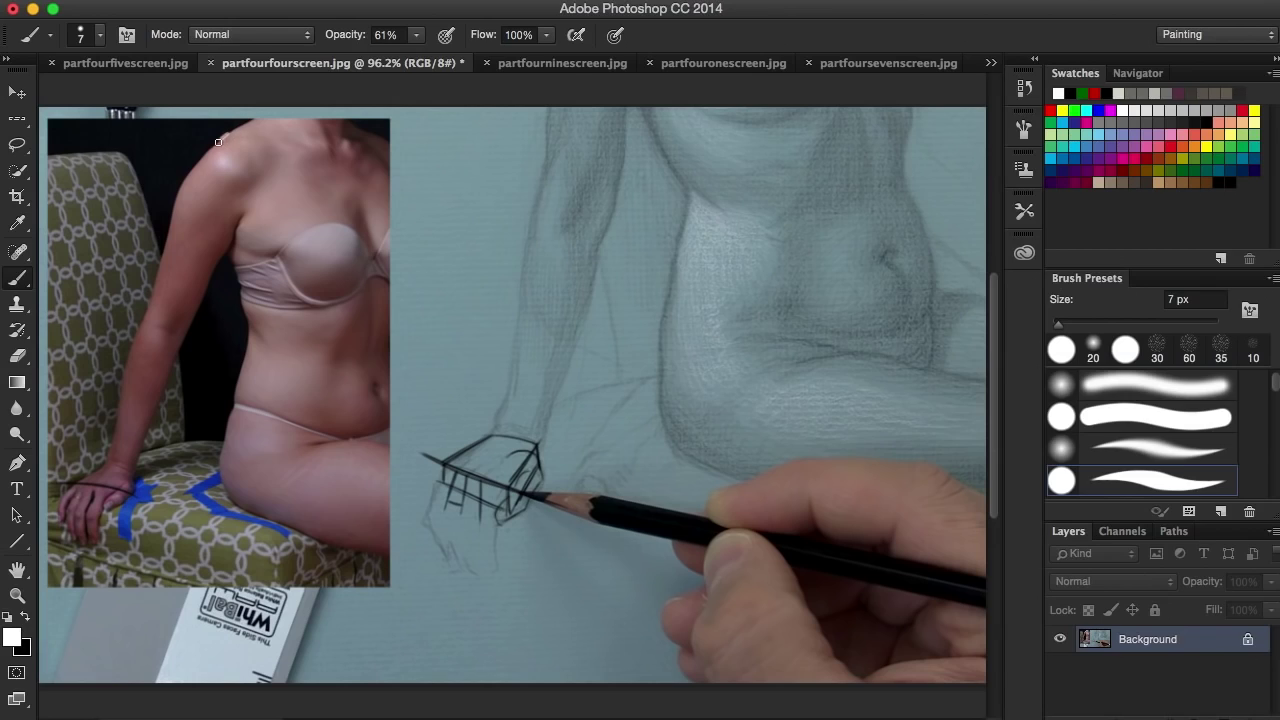
pyautogui.moveTo(218, 142)
pyautogui.mouseDown()
pyautogui.moveTo(176, 205)
pyautogui.moveTo(140, 332)
pyautogui.moveTo(166, 355)
pyautogui.moveTo(164, 395)
pyautogui.moveTo(127, 492)
pyautogui.mouseUp()
pyautogui.press('space')
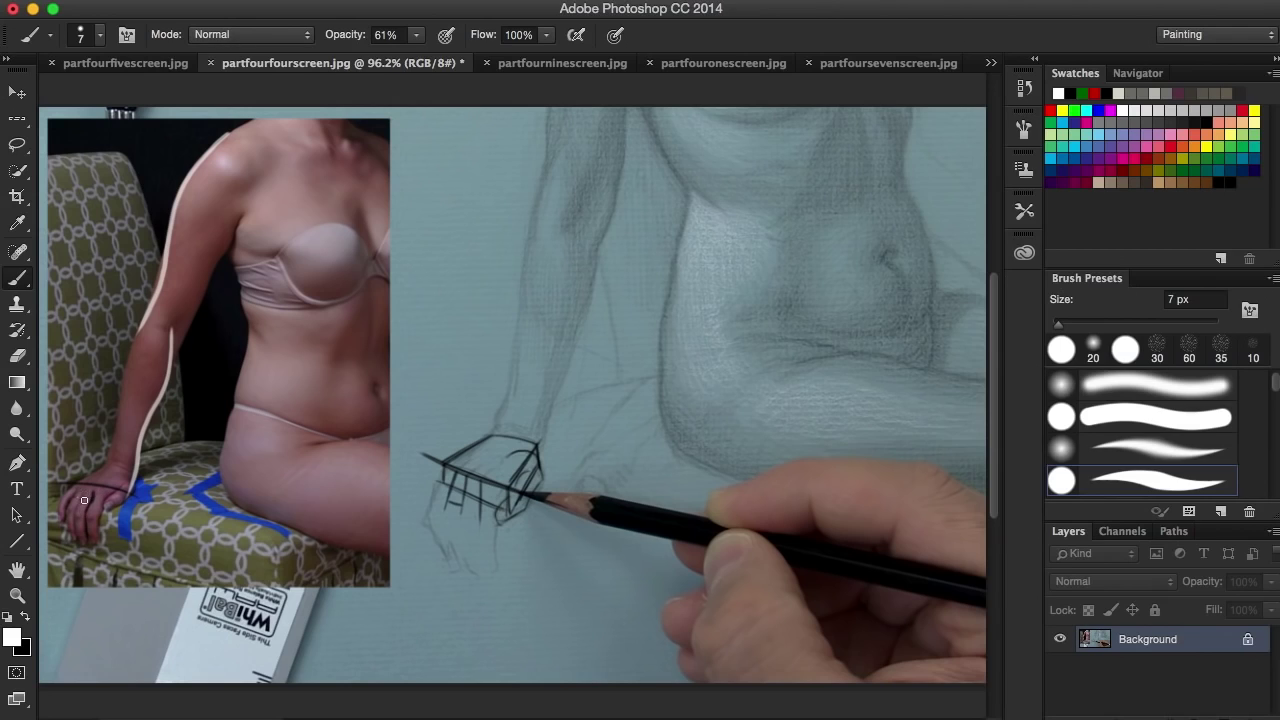
pyautogui.moveTo(83, 494); pyautogui.dragTo(73, 521)
# Switch to partfoursixscreen.jpg and make black the painting colour
pyautogui.click(990, 62)
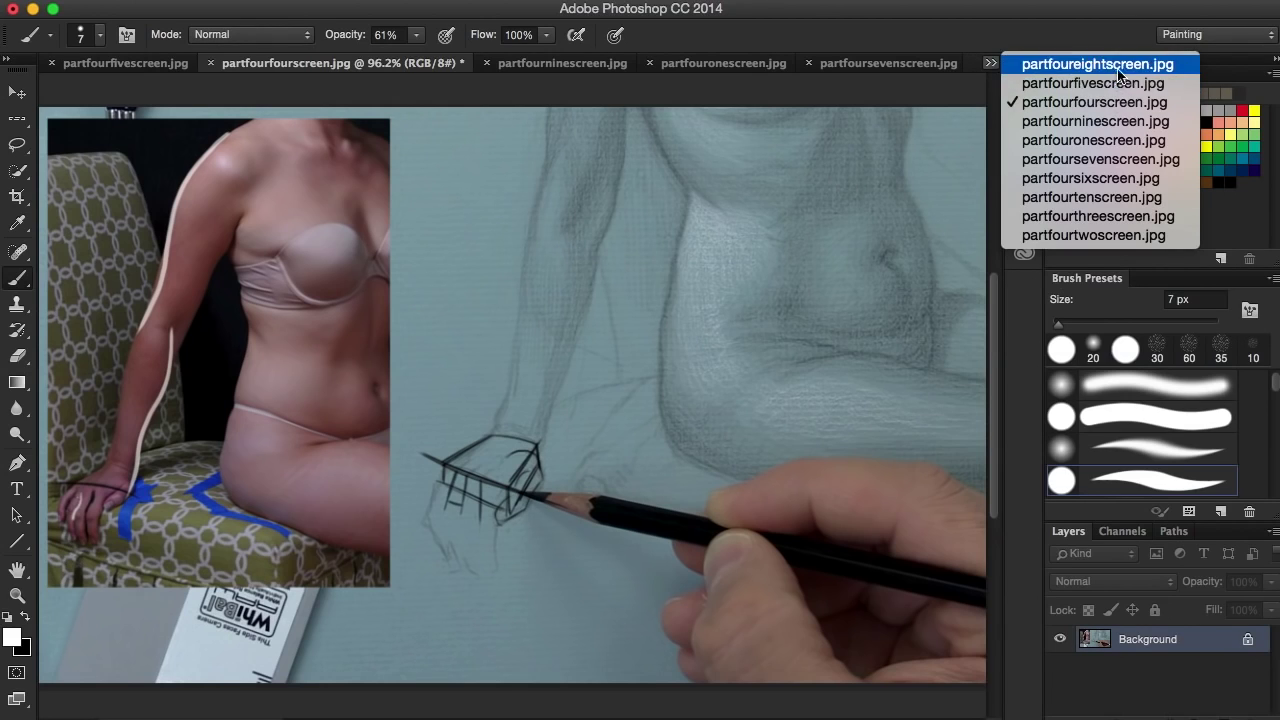
pyautogui.click(1113, 177)
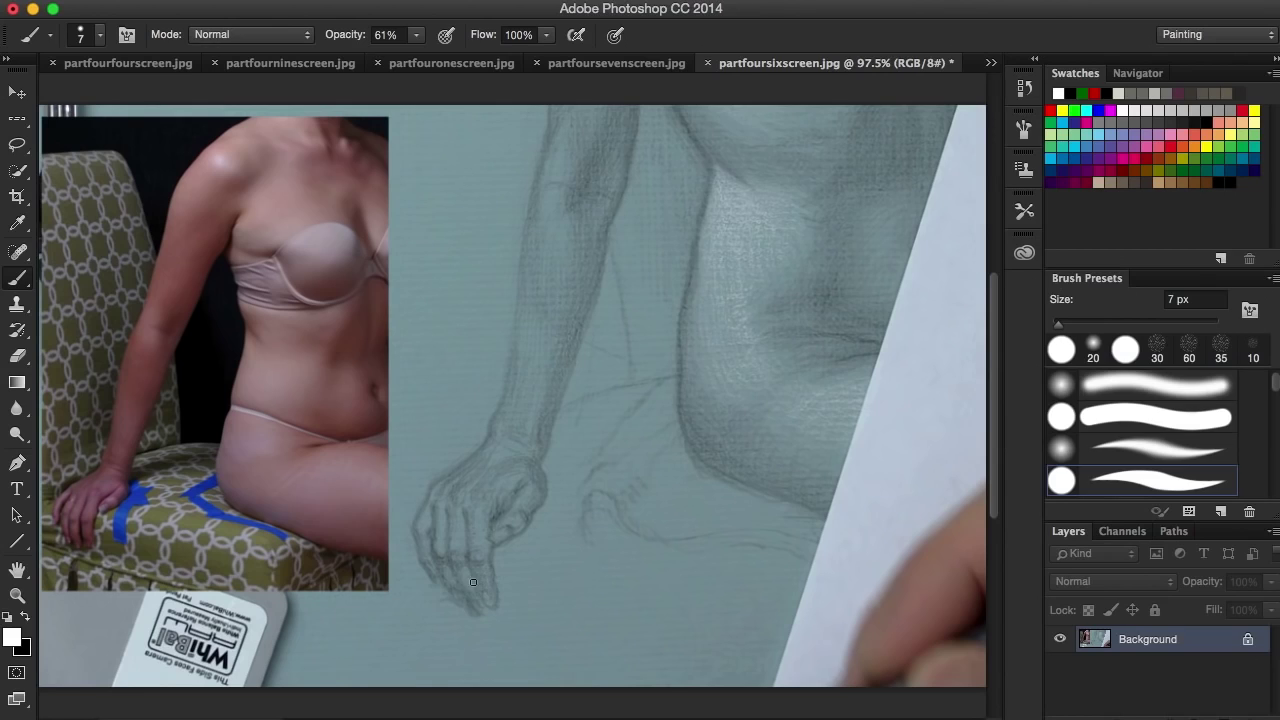
pyautogui.click(26, 617)
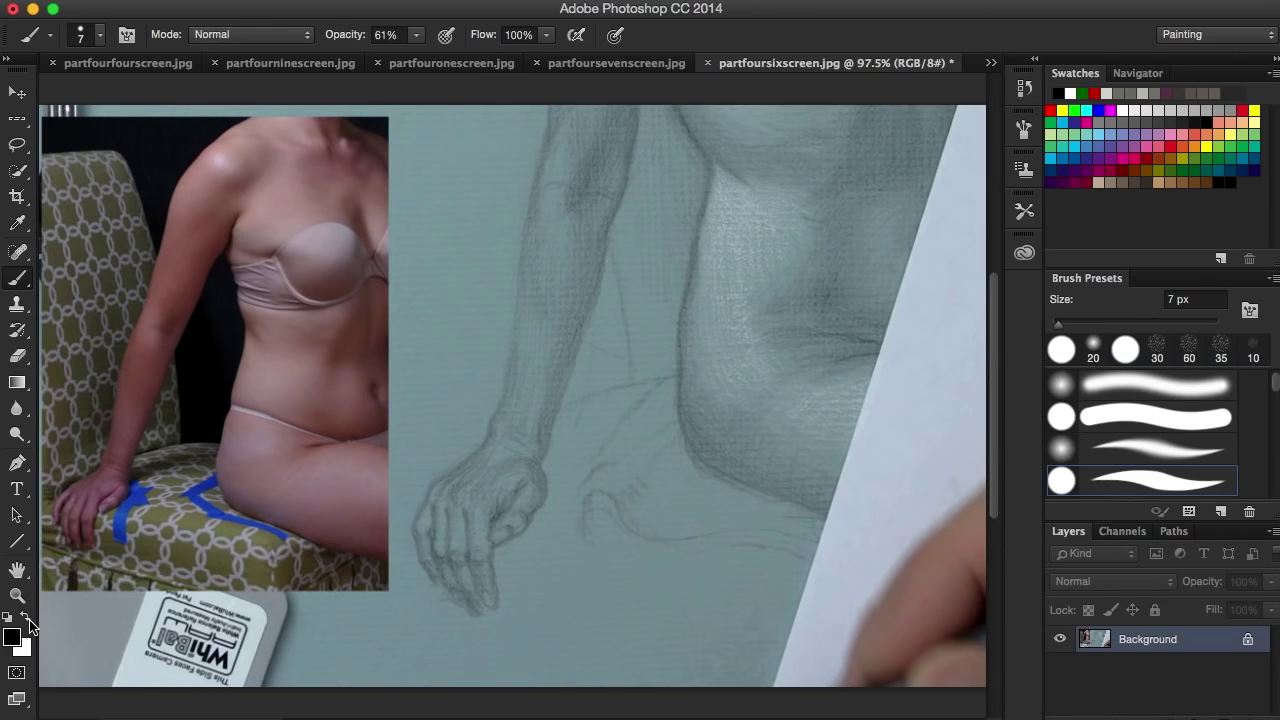
# Draw the finger bone, knuckle marks and a separate bone shape below the hand
pyautogui.moveTo(471, 560); pyautogui.dragTo(487, 561)
pyautogui.moveTo(467, 556)
pyautogui.mouseDown()
pyautogui.moveTo(484, 592)
pyautogui.moveTo(487, 558)
pyautogui.mouseUp()
pyautogui.moveTo(471, 554)
pyautogui.mouseDown()
pyautogui.moveTo(471, 505)
pyautogui.moveTo(481, 509)
pyautogui.moveTo(470, 502)
pyautogui.moveTo(485, 498)
pyautogui.moveTo(476, 568)
pyautogui.mouseUp()
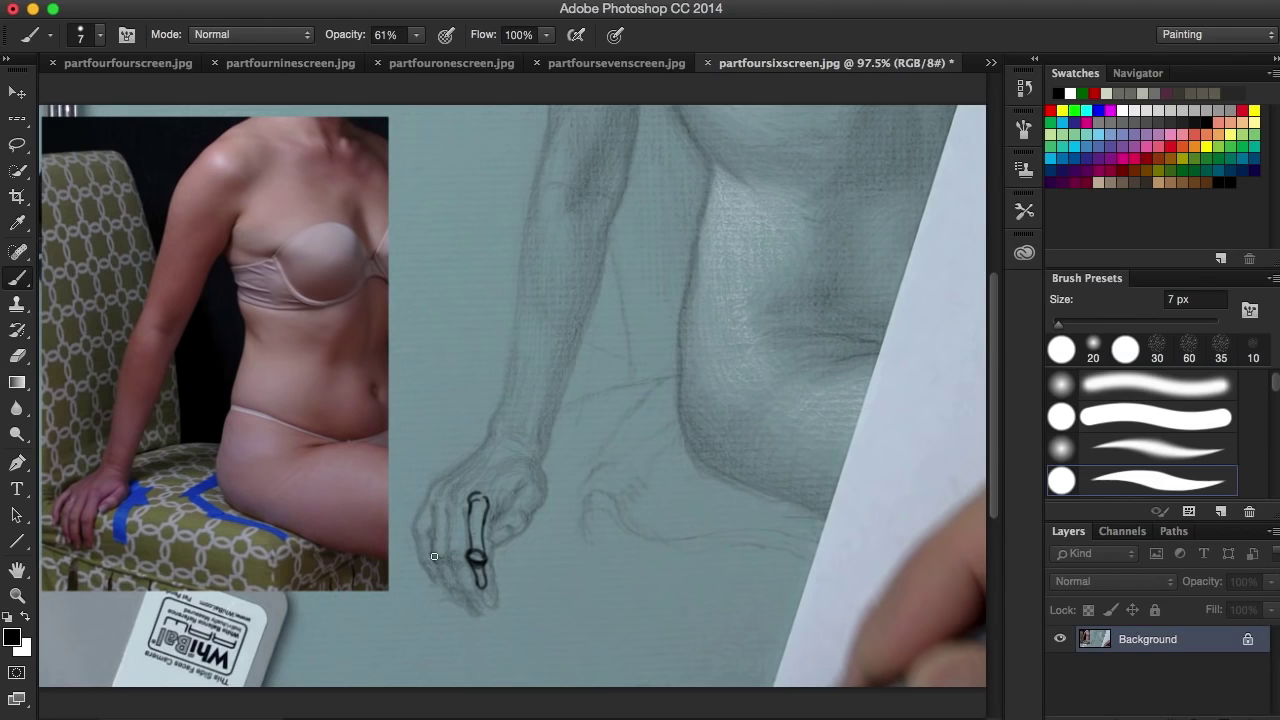
pyautogui.moveTo(434, 556); pyautogui.dragTo(445, 562)
pyautogui.moveTo(672, 602)
pyautogui.mouseDown()
pyautogui.moveTo(655, 586)
pyautogui.moveTo(590, 612)
pyautogui.moveTo(612, 620)
pyautogui.moveTo(666, 604)
pyautogui.moveTo(665, 582)
pyautogui.moveTo(675, 612)
pyautogui.moveTo(686, 582)
pyautogui.moveTo(772, 582)
pyautogui.moveTo(775, 602)
pyautogui.moveTo(610, 603)
pyautogui.moveTo(596, 620)
pyautogui.moveTo(675, 622)
pyautogui.moveTo(672, 596)
pyautogui.moveTo(653, 620)
pyautogui.moveTo(674, 608)
pyautogui.moveTo(672, 583)
pyautogui.moveTo(645, 601)
pyautogui.moveTo(682, 590)
pyautogui.moveTo(693, 603)
pyautogui.moveTo(646, 592)
pyautogui.moveTo(633, 618)
pyautogui.mouseUp()
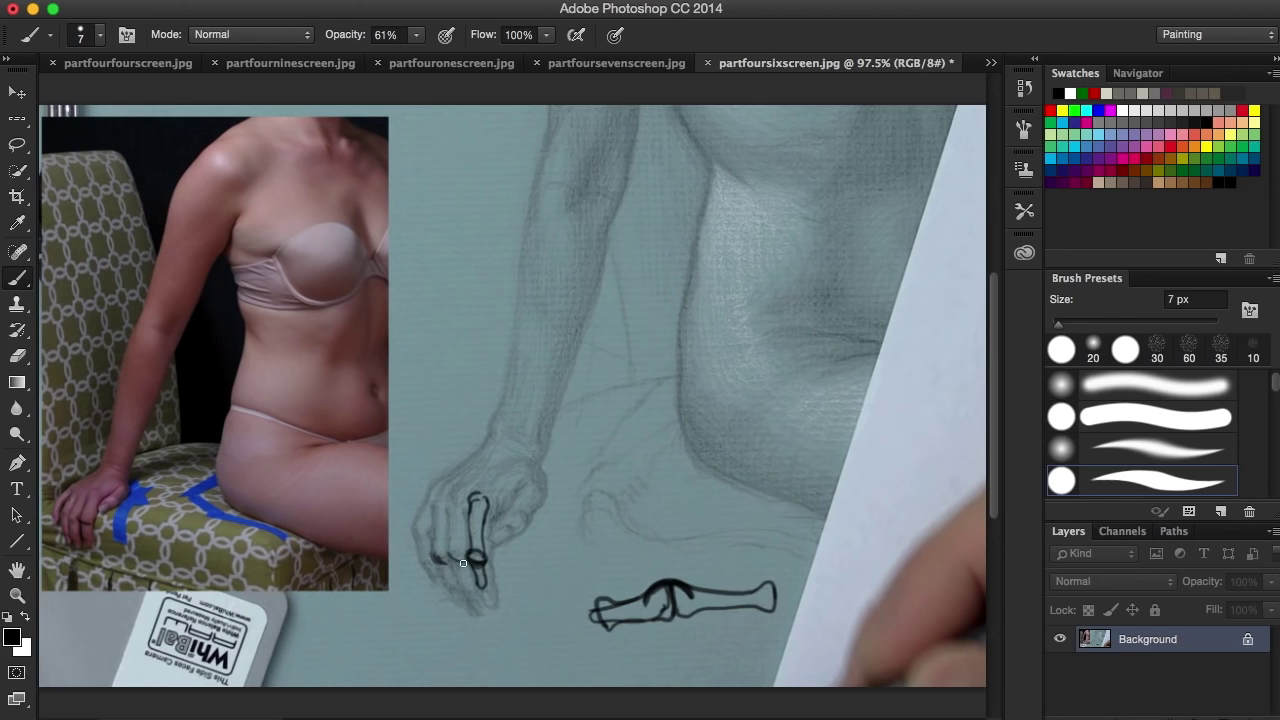
pyautogui.moveTo(463, 563); pyautogui.dragTo(417, 540)
# Extend the finger-bone loop and paint a white highlight inside the knuckle
pyautogui.moveTo(470, 490)
pyautogui.mouseDown()
pyautogui.moveTo(520, 452)
pyautogui.moveTo(488, 500)
pyautogui.moveTo(492, 467)
pyautogui.moveTo(473, 491)
pyautogui.mouseUp()
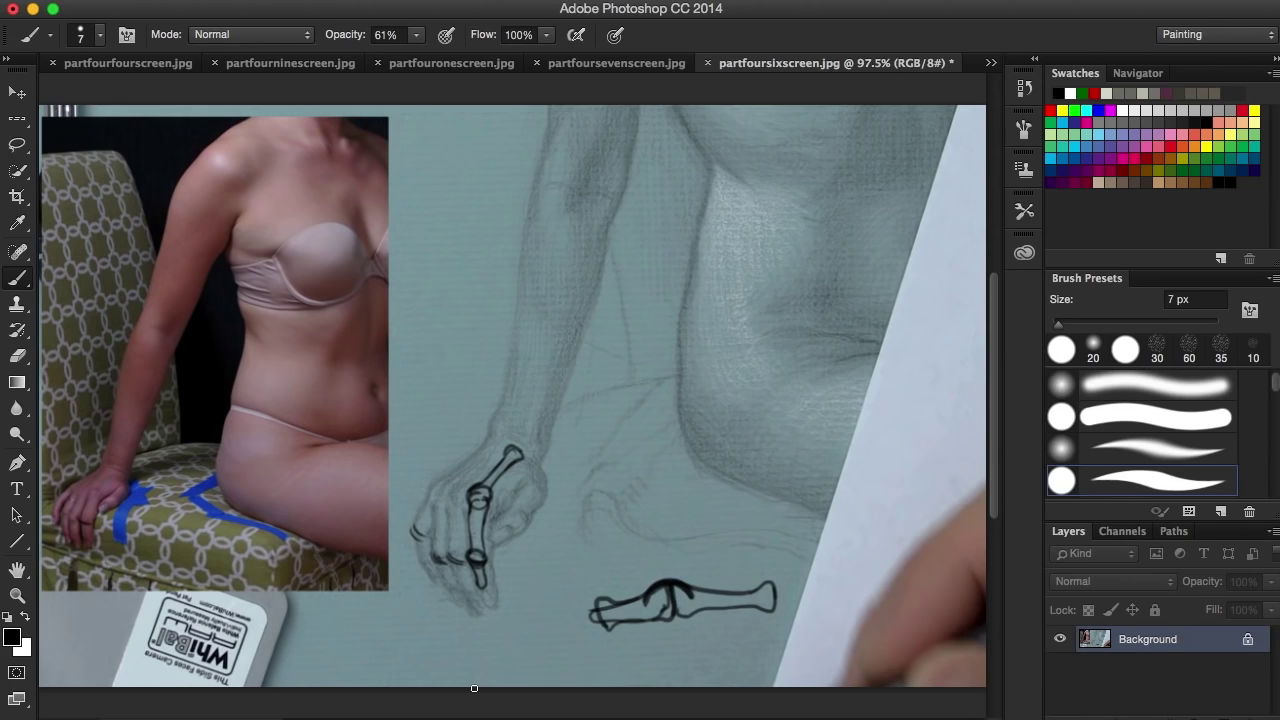
pyautogui.press('x')
pyautogui.moveTo(477, 501)
pyautogui.mouseDown()
pyautogui.moveTo(468, 576)
pyautogui.moveTo(460, 498)
pyautogui.mouseUp()
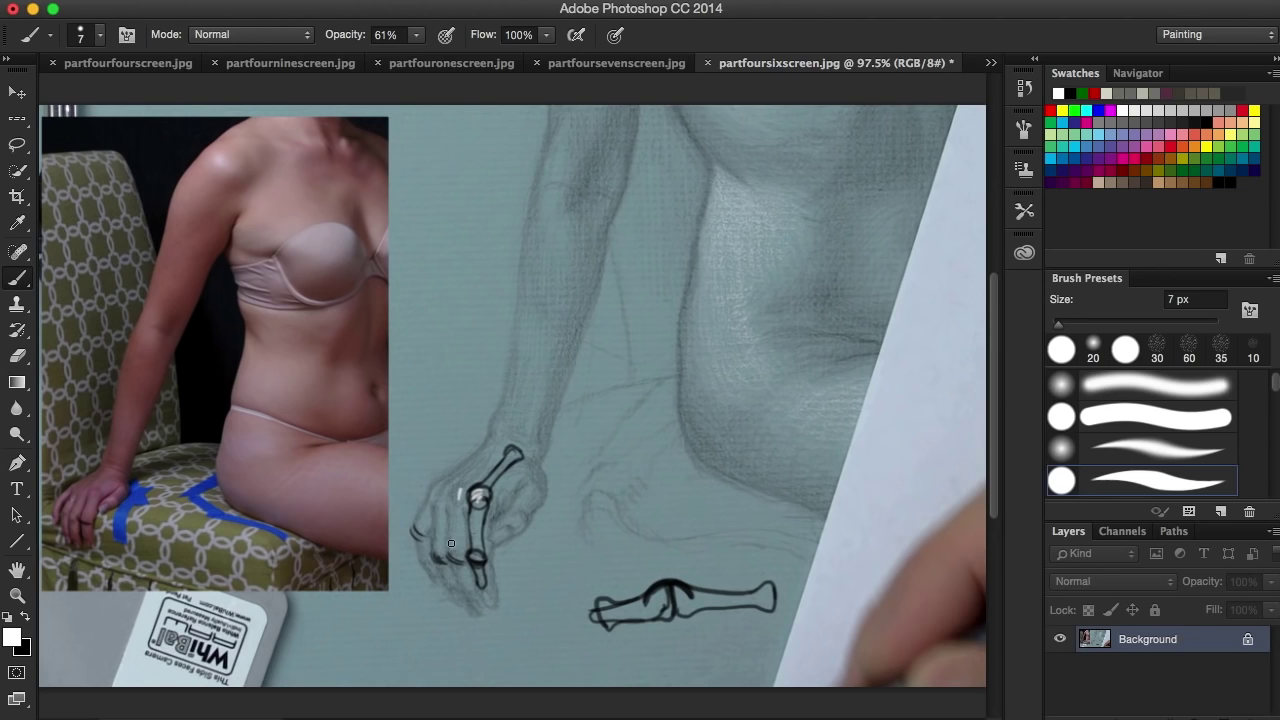
# In black, add strokes by the hand outline and darken the bone sketch's left end and middle knob
pyautogui.click(23, 617)
pyautogui.moveTo(535, 464)
pyautogui.mouseDown()
pyautogui.moveTo(557, 499)
pyautogui.moveTo(546, 535)
pyautogui.moveTo(540, 497)
pyautogui.moveTo(523, 522)
pyautogui.moveTo(521, 560)
pyautogui.moveTo(546, 494)
pyautogui.mouseUp()
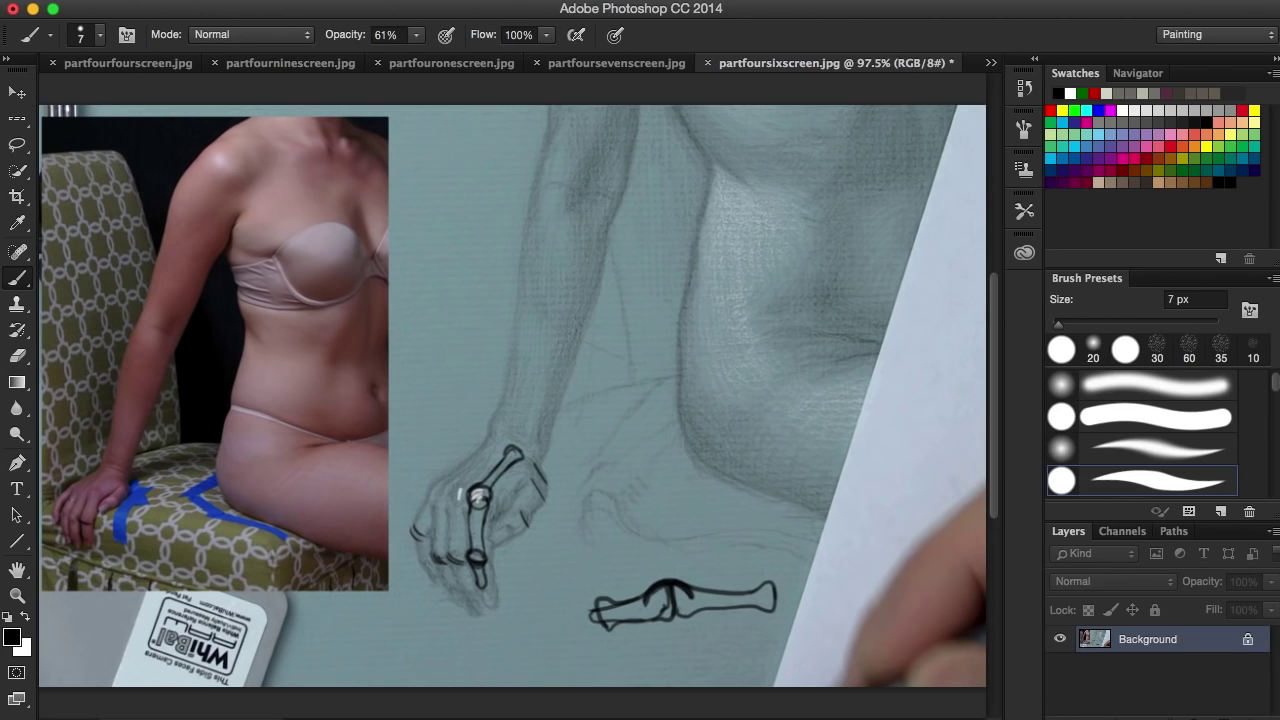
pyautogui.moveTo(506, 523); pyautogui.dragTo(493, 540)
pyautogui.moveTo(645, 600)
pyautogui.mouseDown()
pyautogui.moveTo(599, 610)
pyautogui.moveTo(607, 631)
pyautogui.moveTo(652, 624)
pyautogui.mouseUp()
pyautogui.moveTo(674, 580)
pyautogui.mouseDown()
pyautogui.moveTo(663, 626)
pyautogui.moveTo(636, 621)
pyautogui.moveTo(591, 663)
pyautogui.moveTo(683, 585)
pyautogui.moveTo(674, 615)
pyautogui.moveTo(778, 606)
pyautogui.moveTo(761, 584)
pyautogui.moveTo(686, 585)
pyautogui.mouseUp()
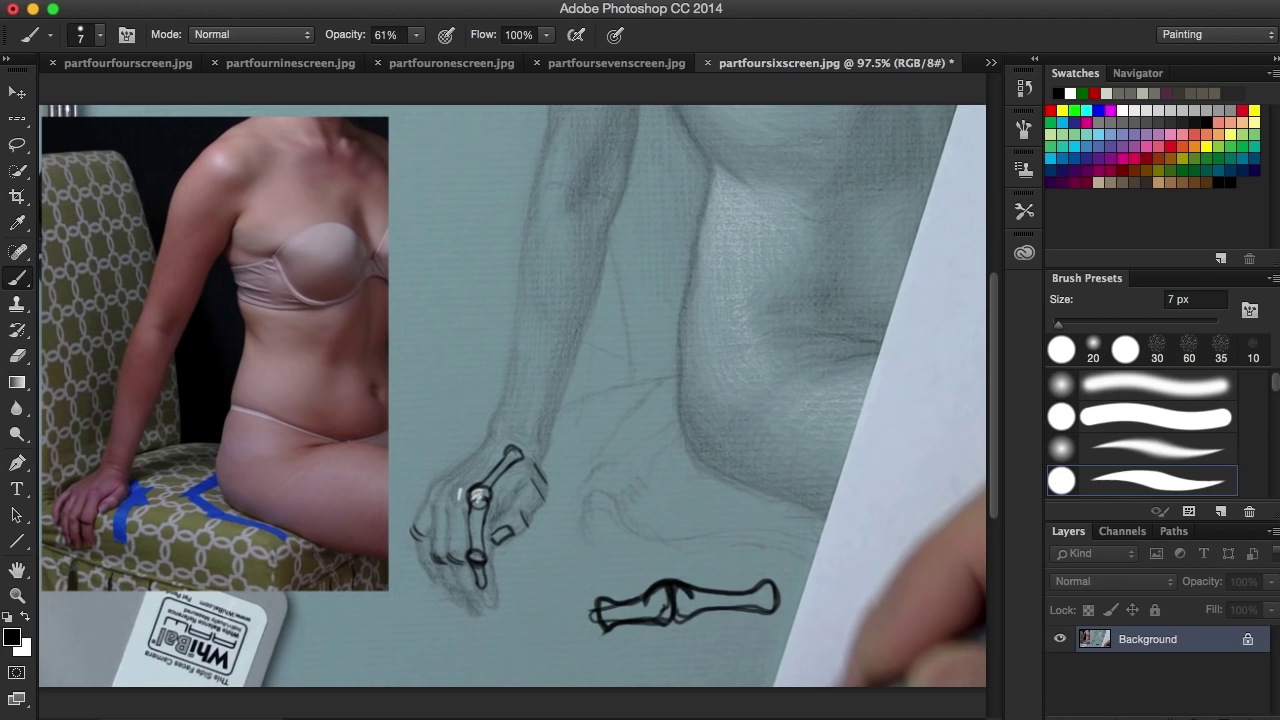
# Draw vertical lines along the hand's left edge and fingers
pyautogui.moveTo(437, 478)
pyautogui.mouseDown()
pyautogui.moveTo(413, 535)
pyautogui.moveTo(435, 576)
pyautogui.mouseUp()
pyautogui.moveTo(450, 504); pyautogui.dragTo(452, 562)
pyautogui.moveTo(468, 514)
pyautogui.mouseDown()
pyautogui.moveTo(467, 570)
pyautogui.moveTo(453, 567)
pyautogui.mouseUp()
# Add one more finger line to the hand and bring up the open-documents list
pyautogui.moveTo(470, 615)
pyautogui.mouseDown()
pyautogui.moveTo(453, 568)
pyautogui.moveTo(468, 614)
pyautogui.mouseUp()
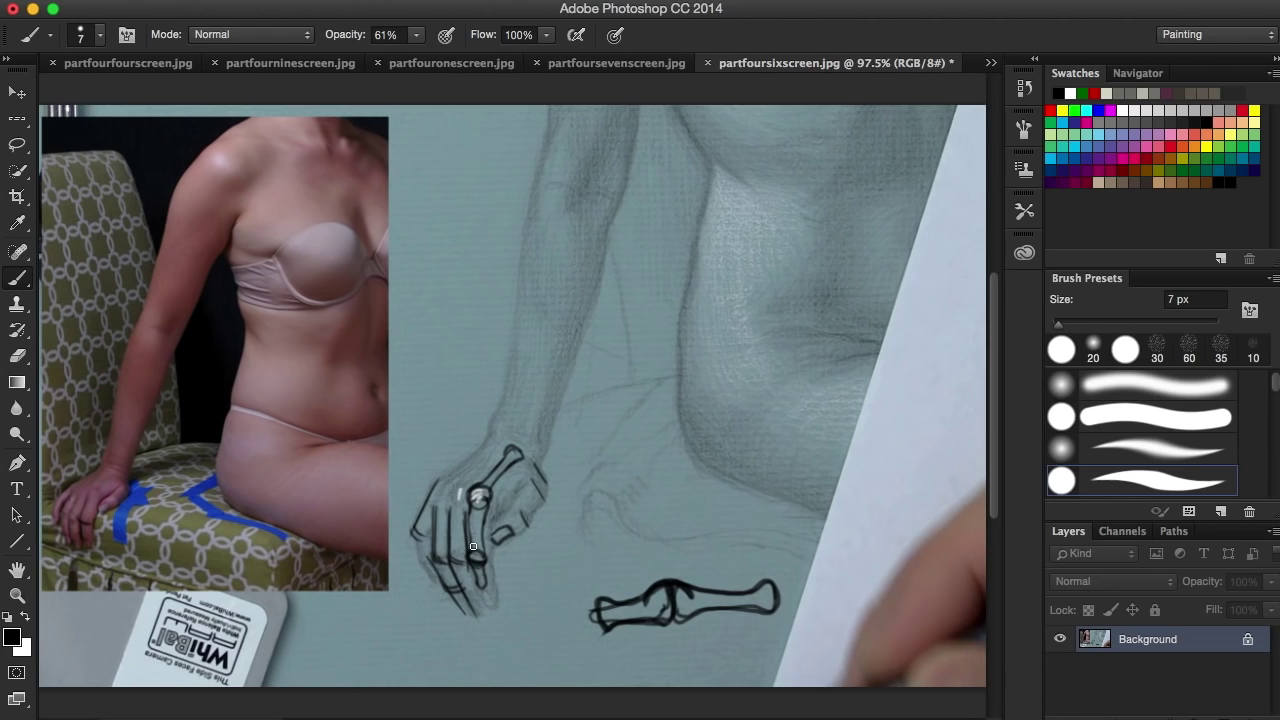
pyautogui.click(990, 62)
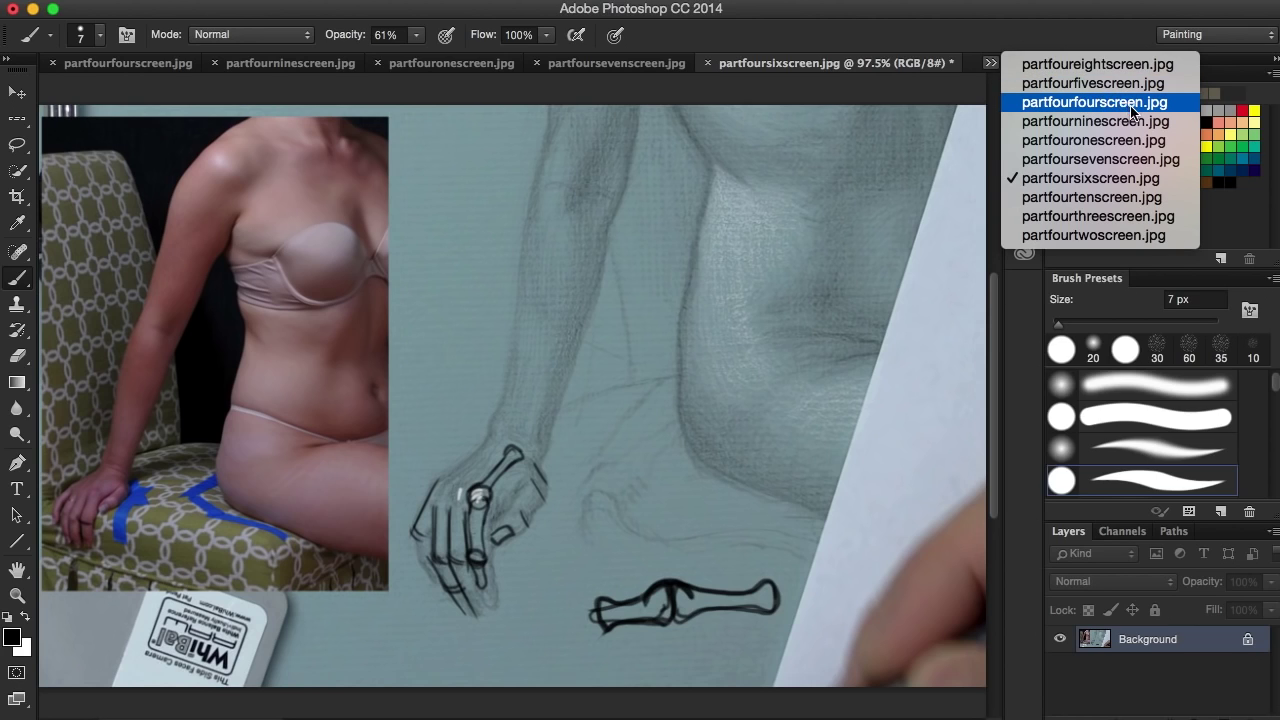
# On partfoursevenscreen.jpg, darken the finger line, little-finger edge and a line across the wrist
pyautogui.click(1136, 159)
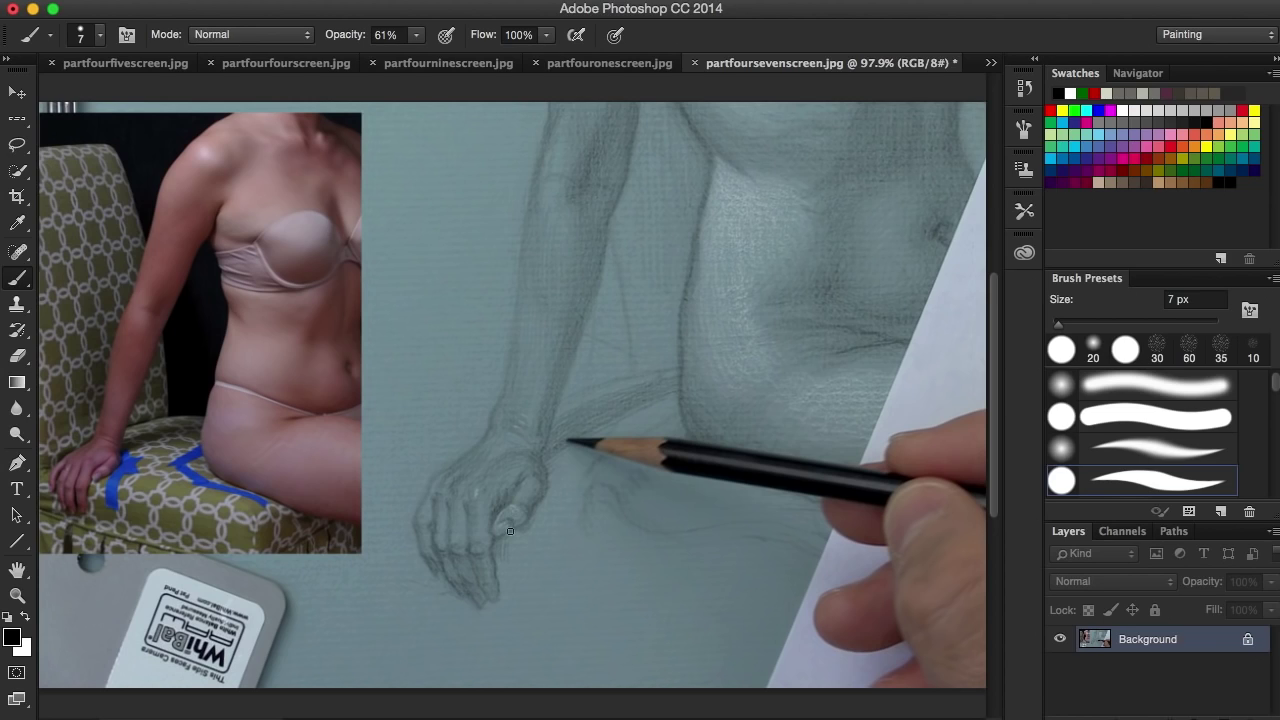
pyautogui.moveTo(495, 534); pyautogui.dragTo(498, 600)
pyautogui.moveTo(432, 504); pyautogui.dragTo(455, 596)
pyautogui.moveTo(535, 455)
pyautogui.mouseDown()
pyautogui.moveTo(458, 468)
pyautogui.moveTo(439, 543)
pyautogui.mouseUp()
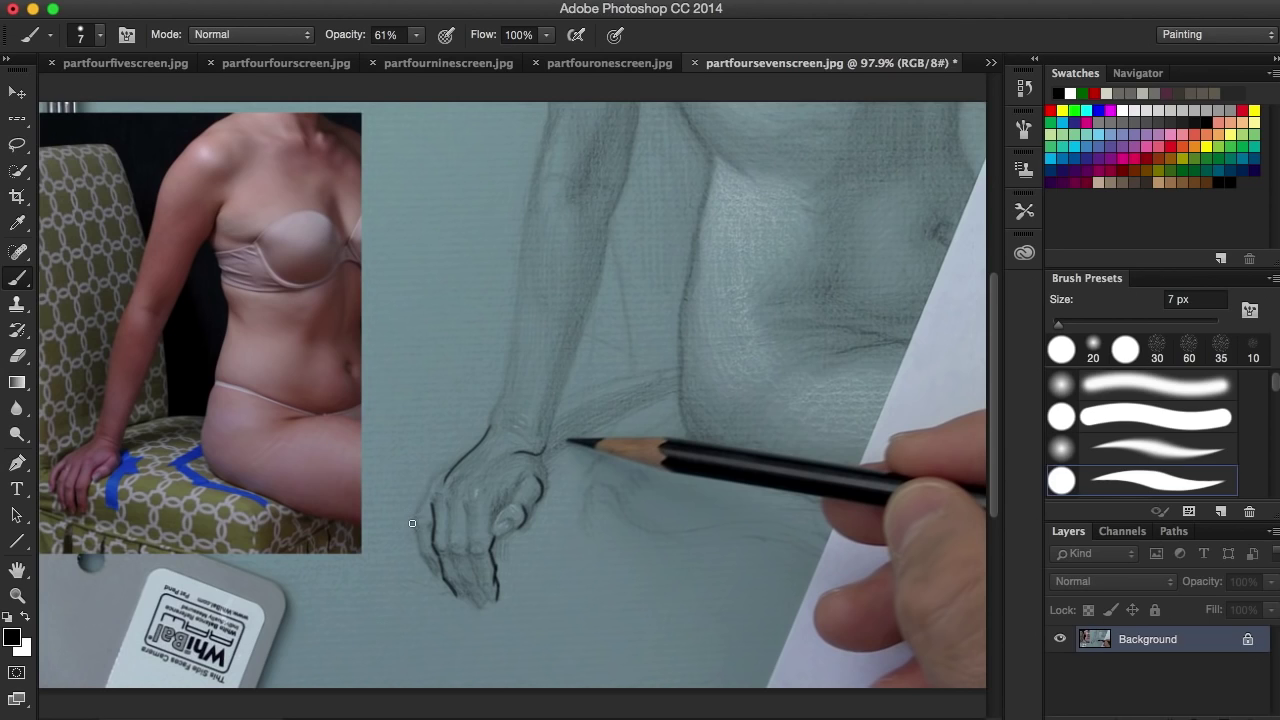
# Darken the hand's left edge, knuckle line, finger edges and the forearm's underside
pyautogui.moveTo(412, 521); pyautogui.dragTo(430, 535)
pyautogui.moveTo(434, 548)
pyautogui.mouseDown()
pyautogui.moveTo(469, 542)
pyautogui.moveTo(449, 552)
pyautogui.moveTo(481, 539)
pyautogui.moveTo(481, 586)
pyautogui.mouseUp()
pyautogui.moveTo(499, 534)
pyautogui.mouseDown()
pyautogui.moveTo(499, 558)
pyautogui.moveTo(551, 495)
pyautogui.moveTo(529, 538)
pyautogui.mouseUp()
pyautogui.moveTo(497, 571)
pyautogui.mouseDown()
pyautogui.moveTo(492, 546)
pyautogui.moveTo(541, 500)
pyautogui.moveTo(545, 512)
pyautogui.mouseUp()
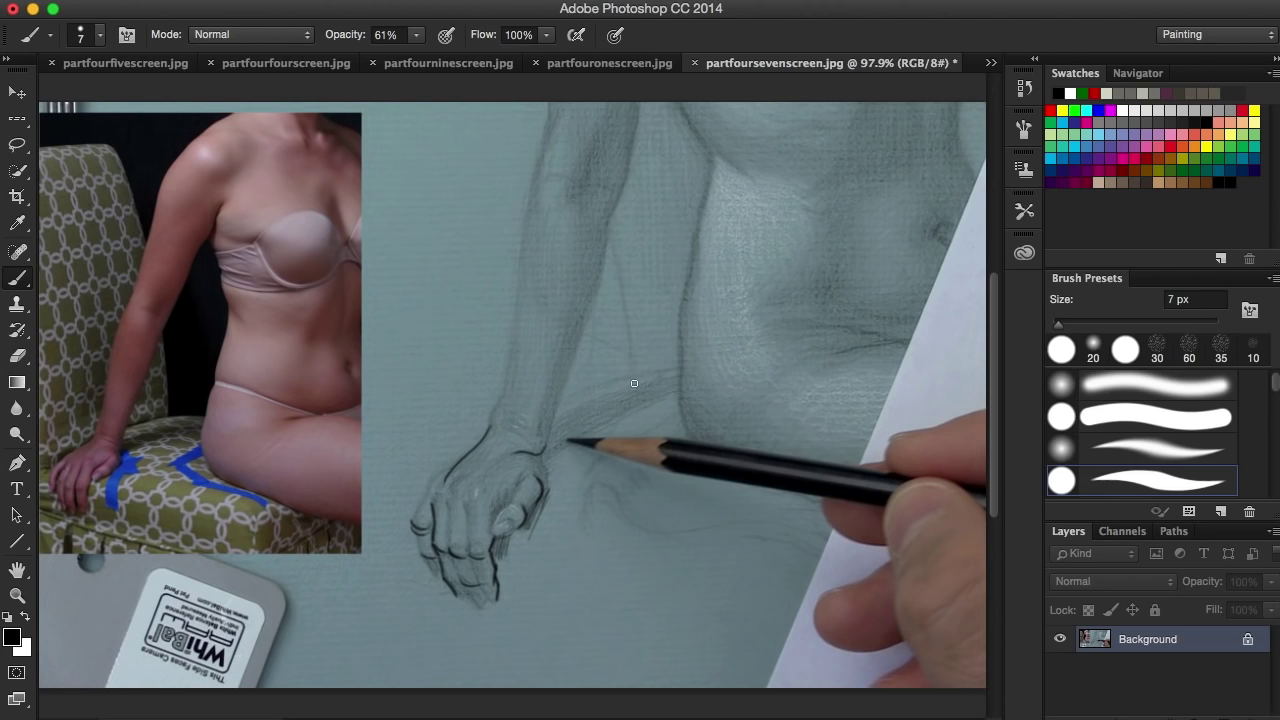
pyautogui.moveTo(635, 383)
pyautogui.mouseDown()
pyautogui.moveTo(560, 421)
pyautogui.moveTo(641, 395)
pyautogui.moveTo(557, 456)
pyautogui.mouseUp()
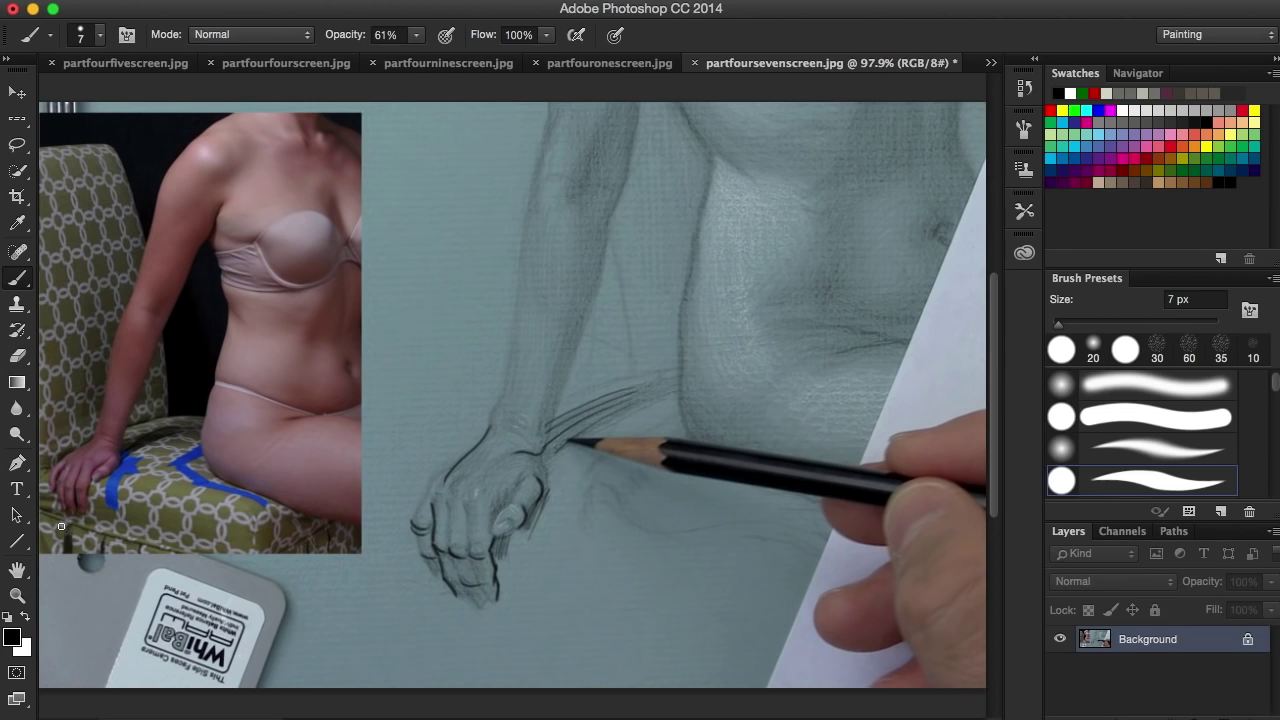
# Hatch along the wrist, sweep curved strokes up the forearm and line the hand's lower edge
pyautogui.moveTo(662, 386)
pyautogui.mouseDown()
pyautogui.moveTo(541, 446)
pyautogui.moveTo(662, 395)
pyautogui.moveTo(545, 454)
pyautogui.moveTo(545, 505)
pyautogui.mouseUp()
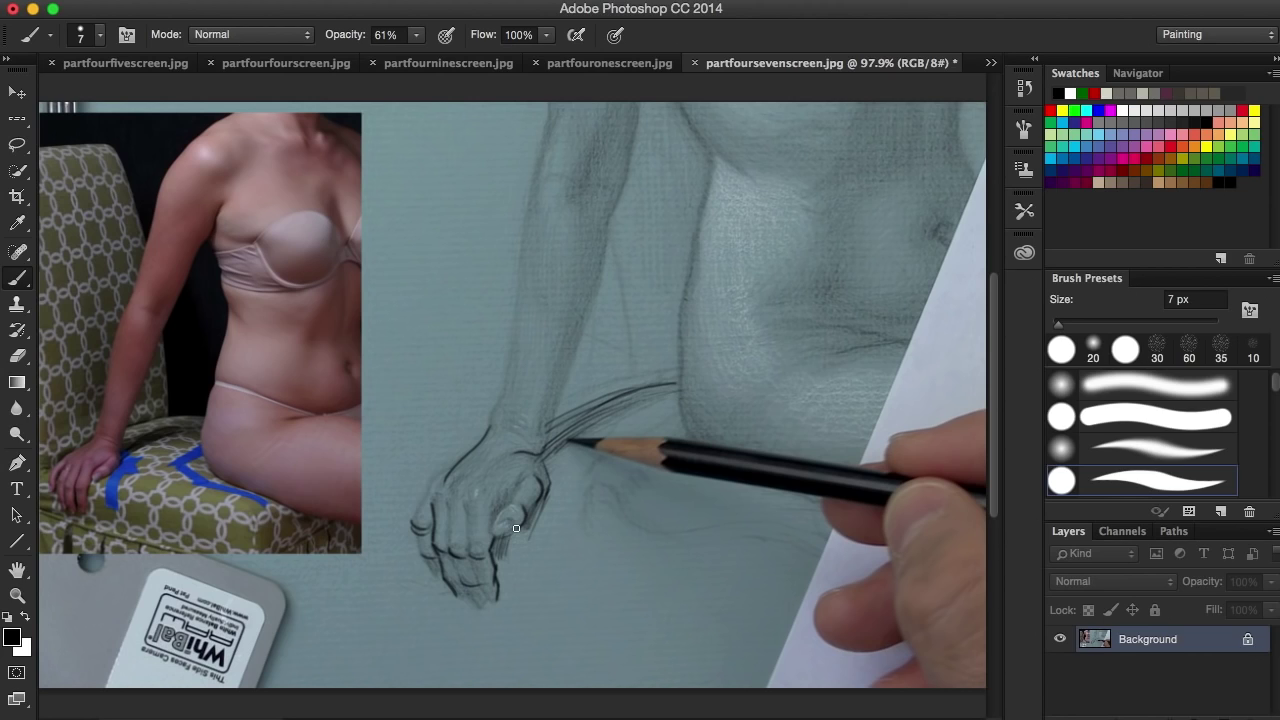
pyautogui.moveTo(546, 424); pyautogui.dragTo(536, 442)
pyautogui.moveTo(545, 385)
pyautogui.mouseDown()
pyautogui.moveTo(531, 456)
pyautogui.moveTo(536, 432)
pyautogui.mouseUp()
pyautogui.moveTo(550, 400)
pyautogui.mouseDown()
pyautogui.moveTo(548, 441)
pyautogui.moveTo(561, 384)
pyautogui.moveTo(569, 437)
pyautogui.moveTo(531, 463)
pyautogui.moveTo(544, 494)
pyautogui.moveTo(544, 462)
pyautogui.moveTo(552, 507)
pyautogui.moveTo(533, 471)
pyautogui.moveTo(544, 494)
pyautogui.moveTo(555, 473)
pyautogui.moveTo(530, 452)
pyautogui.moveTo(546, 490)
pyautogui.moveTo(540, 430)
pyautogui.moveTo(559, 453)
pyautogui.moveTo(567, 410)
pyautogui.moveTo(586, 436)
pyautogui.mouseUp()
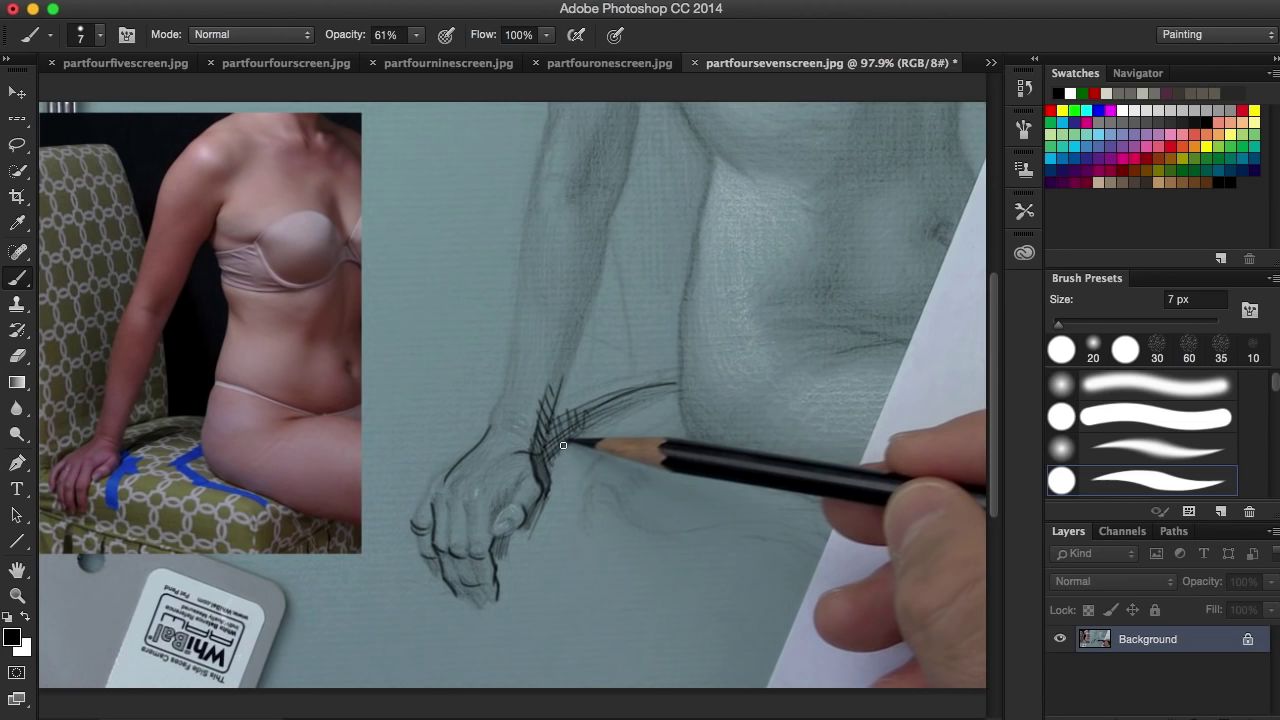
pyautogui.moveTo(563, 445); pyautogui.dragTo(676, 383)
pyautogui.moveTo(578, 404); pyautogui.dragTo(684, 380)
pyautogui.moveTo(562, 455); pyautogui.dragTo(678, 386)
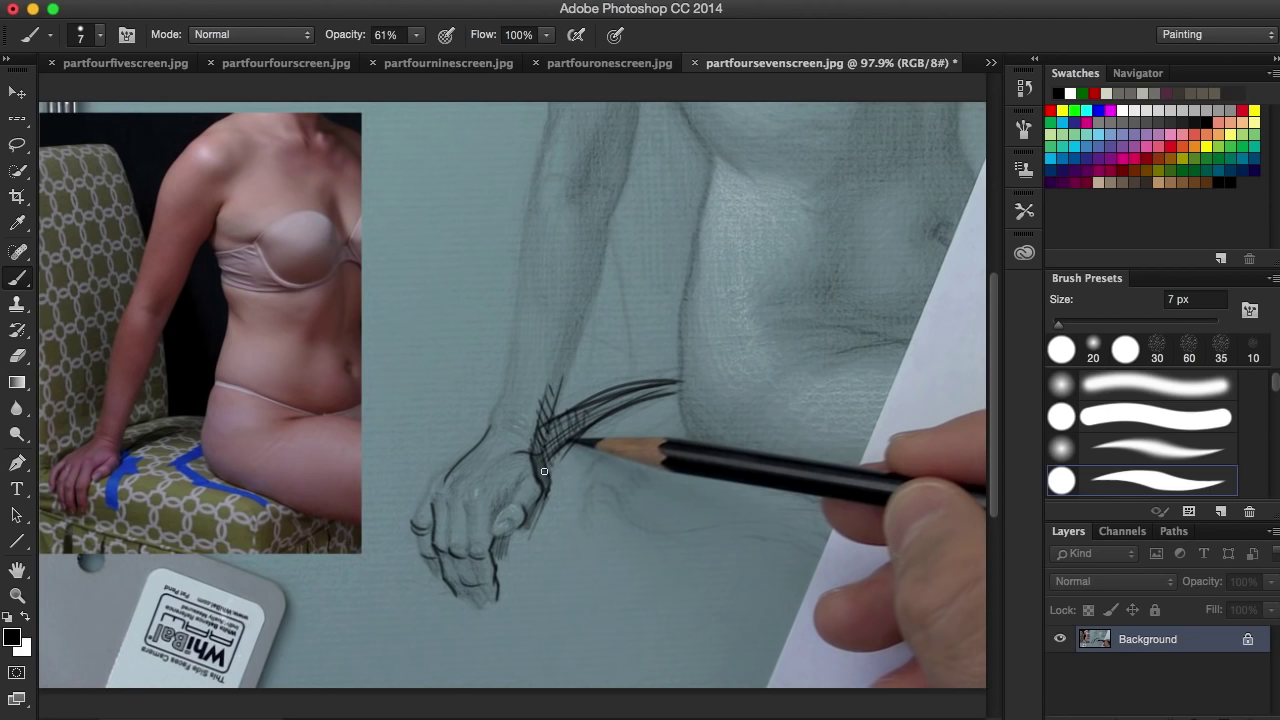
pyautogui.moveTo(548, 488)
pyautogui.mouseDown()
pyautogui.moveTo(545, 518)
pyautogui.moveTo(543, 500)
pyautogui.moveTo(510, 538)
pyautogui.mouseUp()
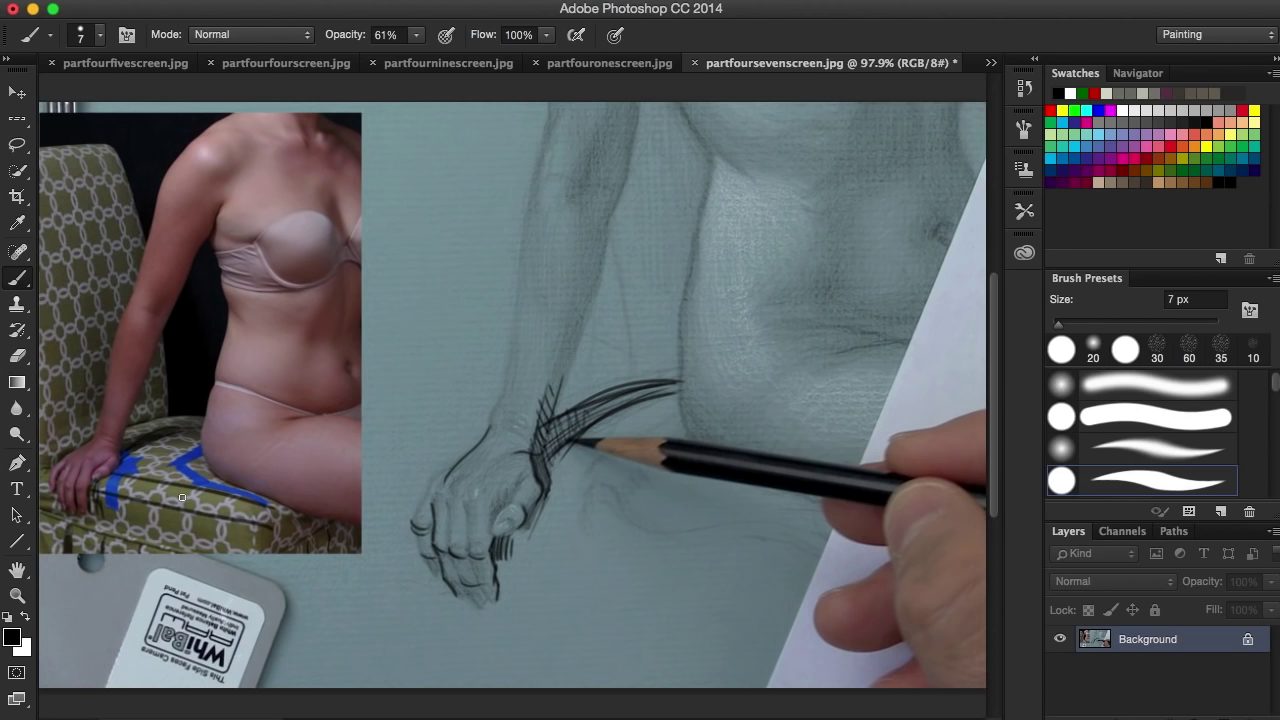
# Paint white marks over the fingers in the reference photo, then show the open-documents list
pyautogui.click(24, 617)
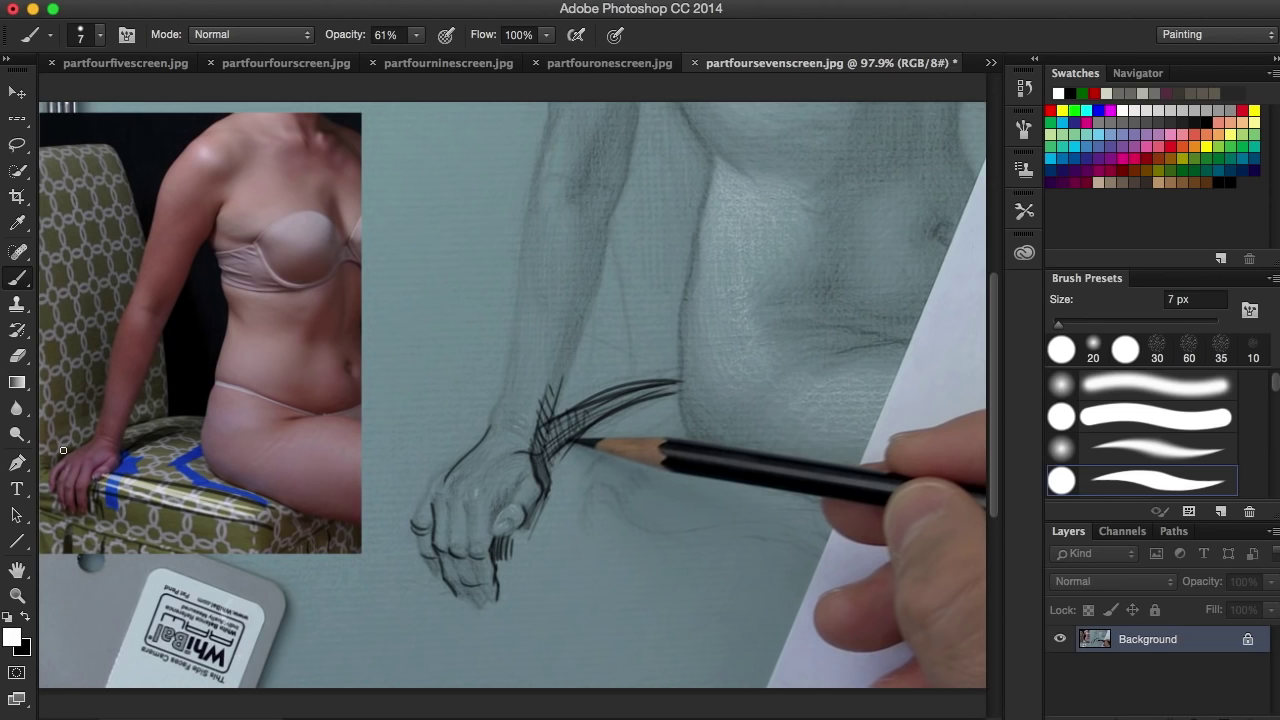
pyautogui.moveTo(56, 474)
pyautogui.mouseDown()
pyautogui.moveTo(86, 480)
pyautogui.moveTo(94, 466)
pyautogui.mouseUp()
pyautogui.click(990, 63)
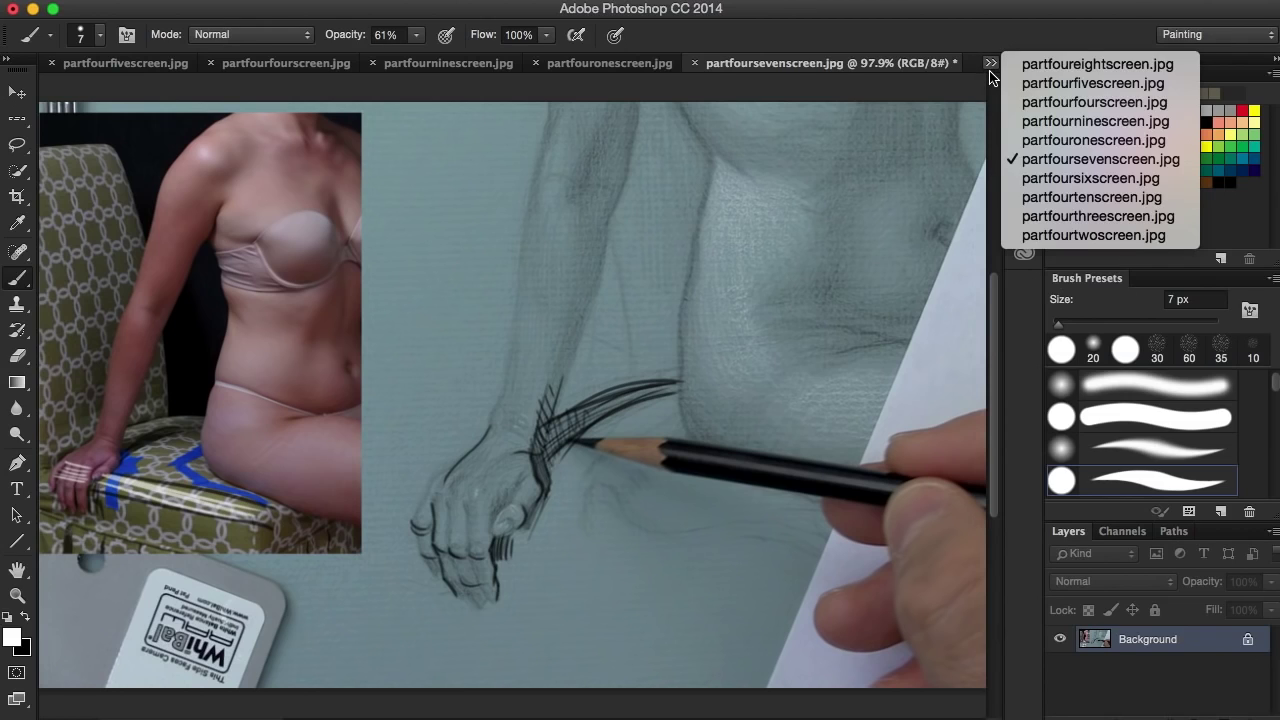
# On partfoureightscreen.jpg, paint two white arrows near the top of the canvas
pyautogui.click(1132, 65)
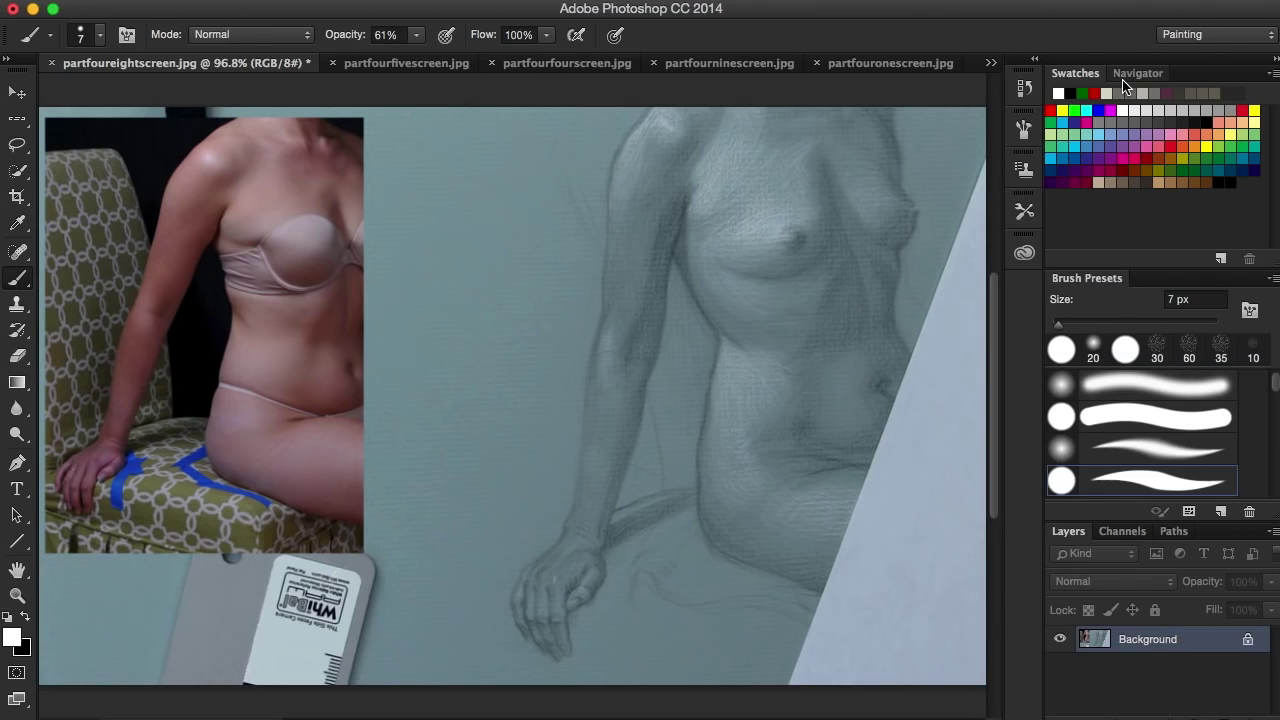
pyautogui.moveTo(444, 128); pyautogui.dragTo(477, 166)
pyautogui.moveTo(480, 148); pyautogui.dragTo(430, 194)
pyautogui.moveTo(443, 184); pyautogui.dragTo(423, 164)
# In black, trace the arm's left contour up to the shoulder and mark the wrist and a finger
pyautogui.click(25, 617)
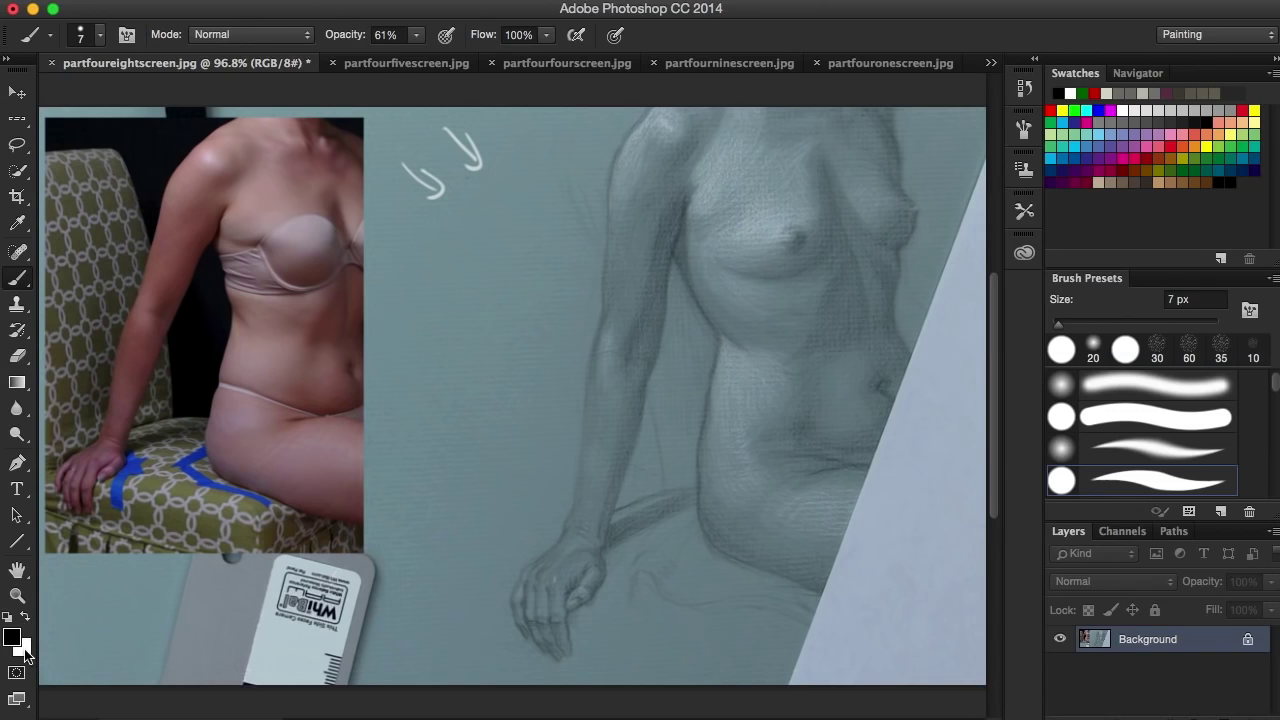
pyautogui.moveTo(678, 194)
pyautogui.mouseDown()
pyautogui.moveTo(622, 370)
pyautogui.moveTo(640, 368)
pyautogui.moveTo(599, 574)
pyautogui.moveTo(579, 603)
pyautogui.mouseUp()
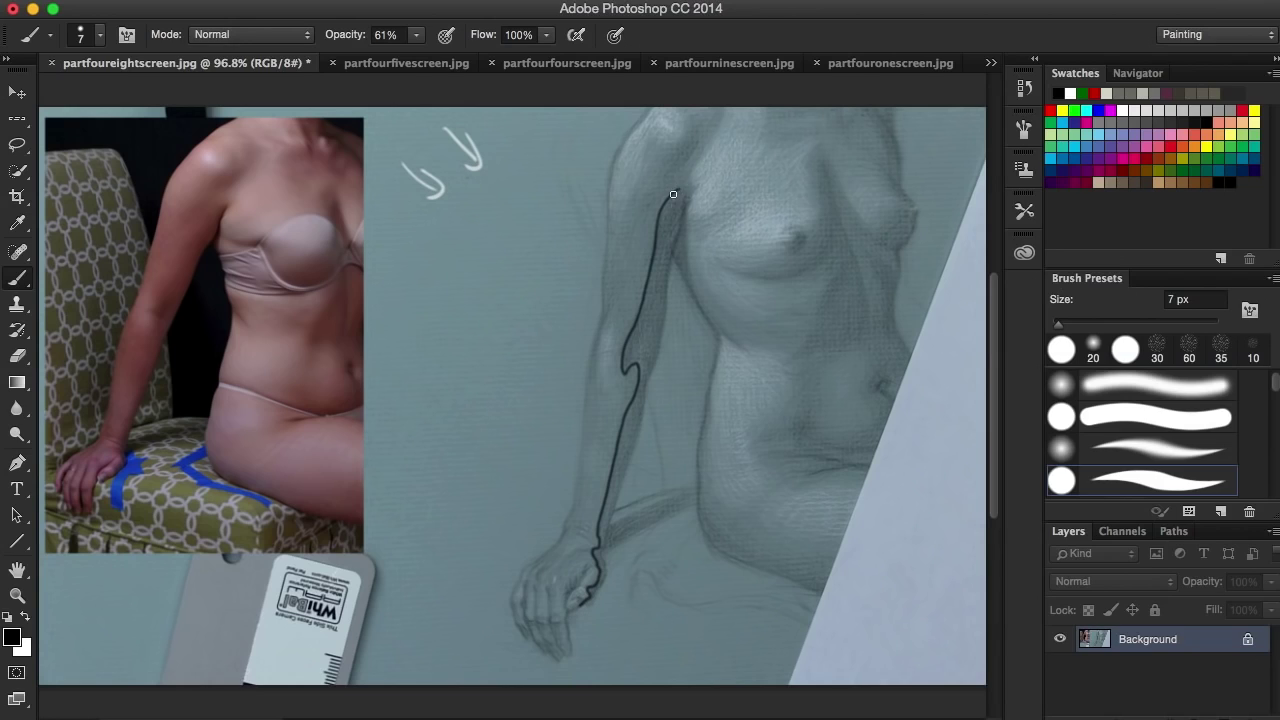
pyautogui.moveTo(674, 191)
pyautogui.mouseDown()
pyautogui.moveTo(688, 196)
pyautogui.moveTo(659, 342)
pyautogui.moveTo(591, 601)
pyautogui.mouseUp()
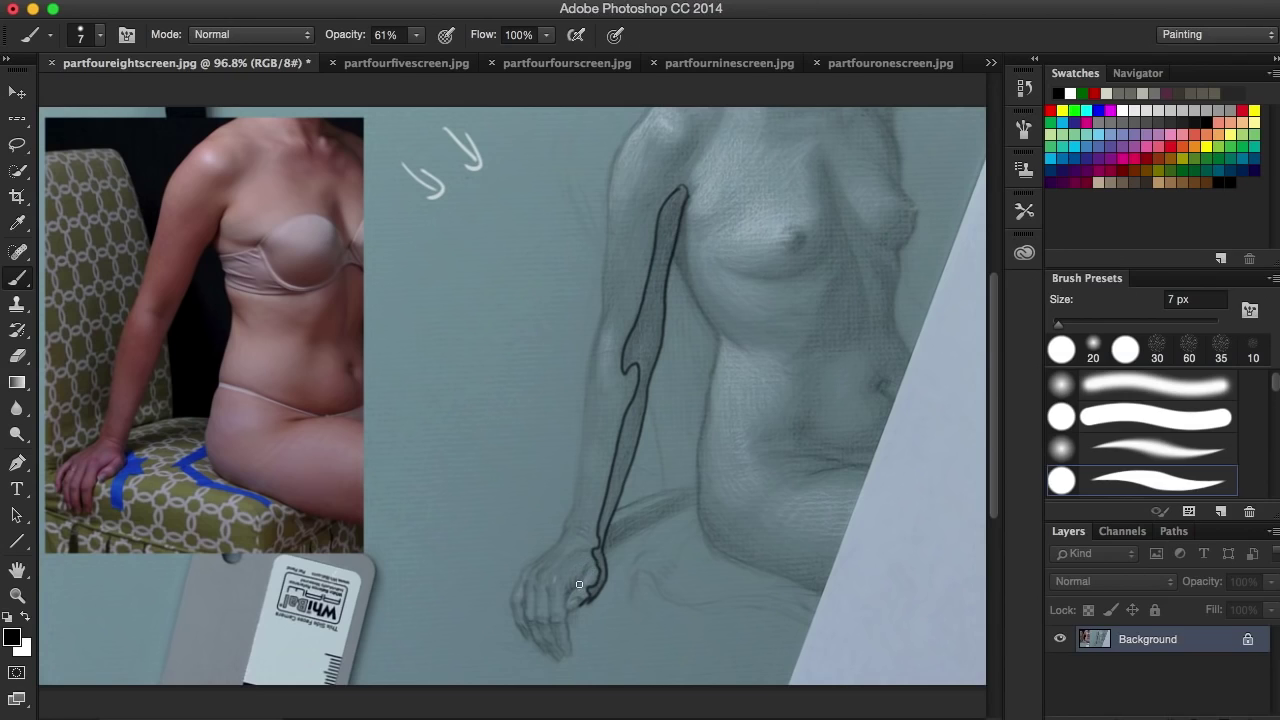
pyautogui.moveTo(580, 577)
pyautogui.mouseDown()
pyautogui.moveTo(586, 566)
pyautogui.moveTo(564, 592)
pyautogui.moveTo(580, 574)
pyautogui.moveTo(588, 592)
pyautogui.mouseUp()
pyautogui.moveTo(561, 596); pyautogui.dragTo(568, 658)
# Thicken the finger stroke, mark plus signs at the arm's top and label B below the hand
pyautogui.moveTo(563, 610); pyautogui.dragTo(565, 646)
pyautogui.moveTo(600, 591); pyautogui.dragTo(602, 574)
pyautogui.moveTo(668, 171)
pyautogui.mouseDown()
pyautogui.moveTo(666, 191)
pyautogui.moveTo(679, 184)
pyautogui.mouseUp()
pyautogui.moveTo(575, 664); pyautogui.dragTo(580, 678)
pyautogui.moveTo(670, 208); pyautogui.dragTo(660, 318)
# Hatch the shadow down the upper arm and into the forearm
pyautogui.moveTo(663, 238); pyautogui.dragTo(646, 356)
pyautogui.moveTo(652, 284); pyautogui.dragTo(640, 374)
pyautogui.moveTo(644, 310); pyautogui.dragTo(630, 374)
pyautogui.moveTo(634, 330)
pyautogui.mouseDown()
pyautogui.moveTo(641, 460)
pyautogui.moveTo(643, 370)
pyautogui.moveTo(640, 422)
pyautogui.mouseUp()
pyautogui.moveTo(638, 396); pyautogui.dragTo(634, 436)
pyautogui.moveTo(630, 412); pyautogui.dragTo(622, 472)
pyautogui.moveTo(626, 450); pyautogui.dragTo(608, 512)
pyautogui.moveTo(612, 496); pyautogui.dragTo(604, 528)
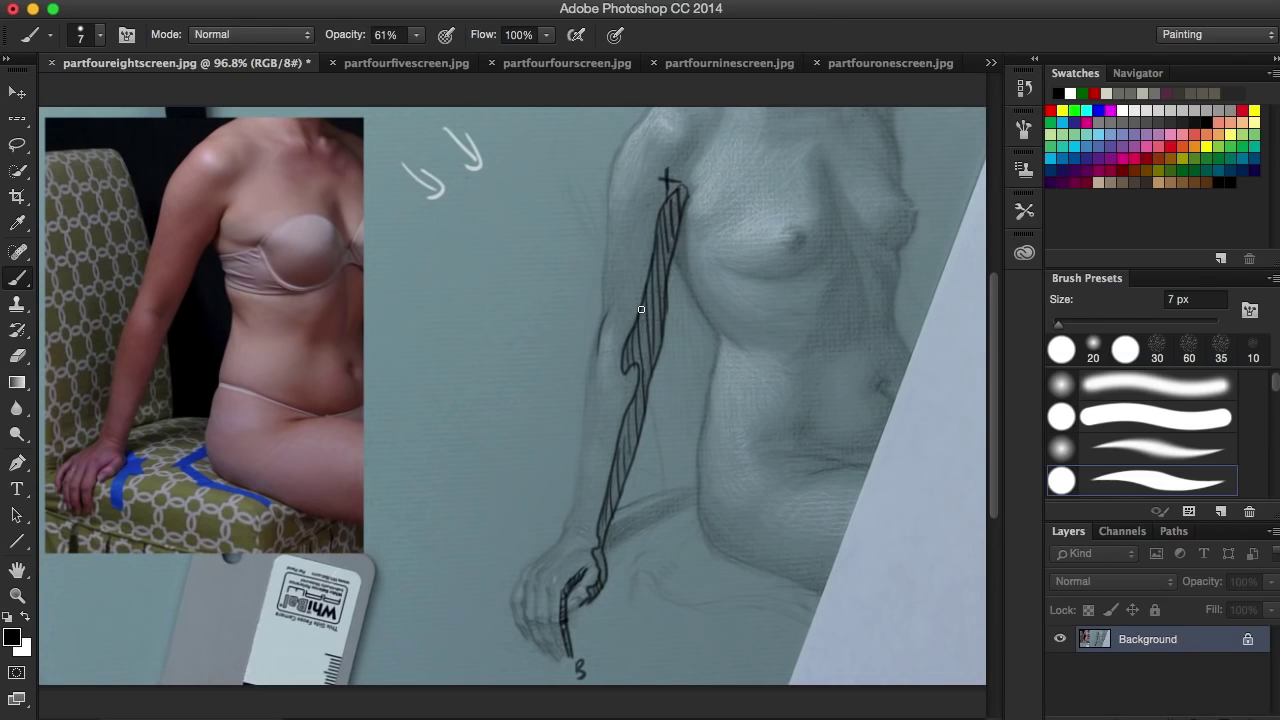
# Draw the upper arm's left contour, wrist marks and cross-contour arcs across the forearm
pyautogui.moveTo(598, 370); pyautogui.dragTo(605, 313)
pyautogui.moveTo(567, 495)
pyautogui.mouseDown()
pyautogui.moveTo(567, 530)
pyautogui.moveTo(602, 530)
pyautogui.moveTo(600, 544)
pyautogui.mouseUp()
pyautogui.moveTo(600, 345); pyautogui.dragTo(662, 368)
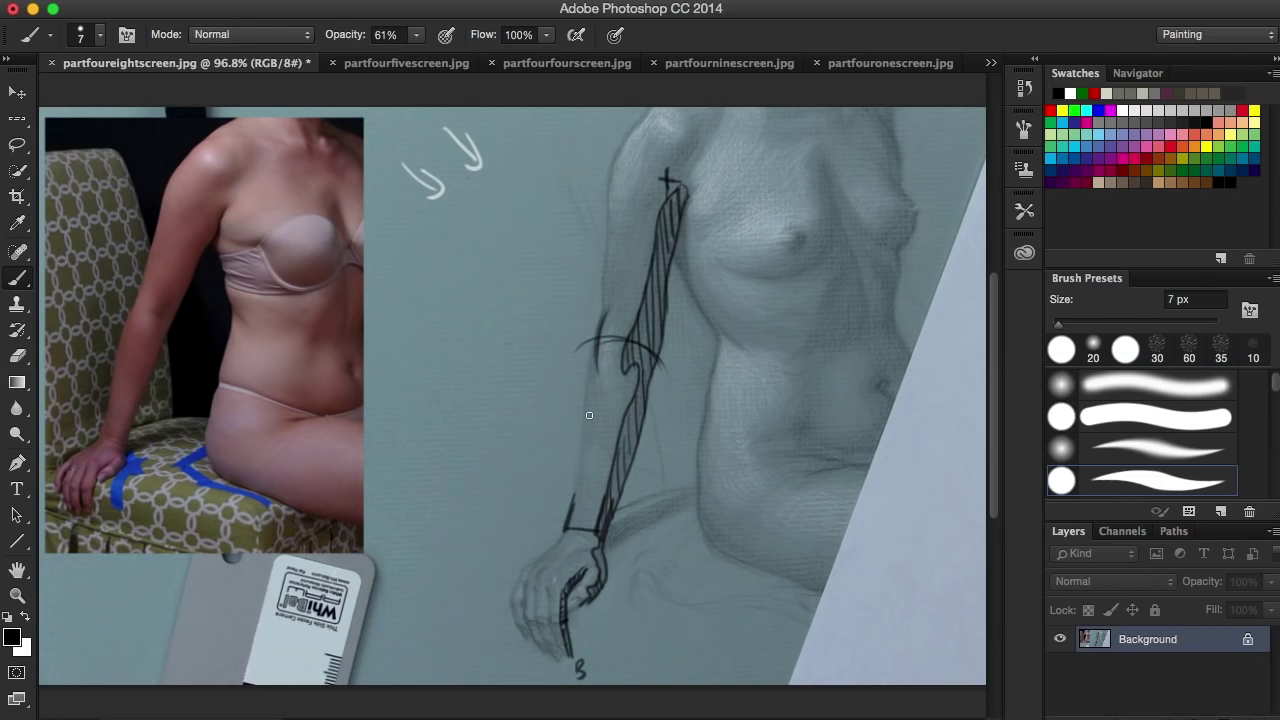
pyautogui.moveTo(576, 391)
pyautogui.mouseDown()
pyautogui.moveTo(603, 435)
pyautogui.moveTo(652, 410)
pyautogui.mouseUp()
pyautogui.moveTo(576, 405)
pyautogui.mouseDown()
pyautogui.moveTo(603, 435)
pyautogui.moveTo(636, 430)
pyautogui.mouseUp()
# Outline the hatched upper arm, add two cross lines on it and curve a stroke over the wrist
pyautogui.moveTo(674, 190); pyautogui.dragTo(634, 330)
pyautogui.moveTo(661, 205); pyautogui.dragTo(608, 213)
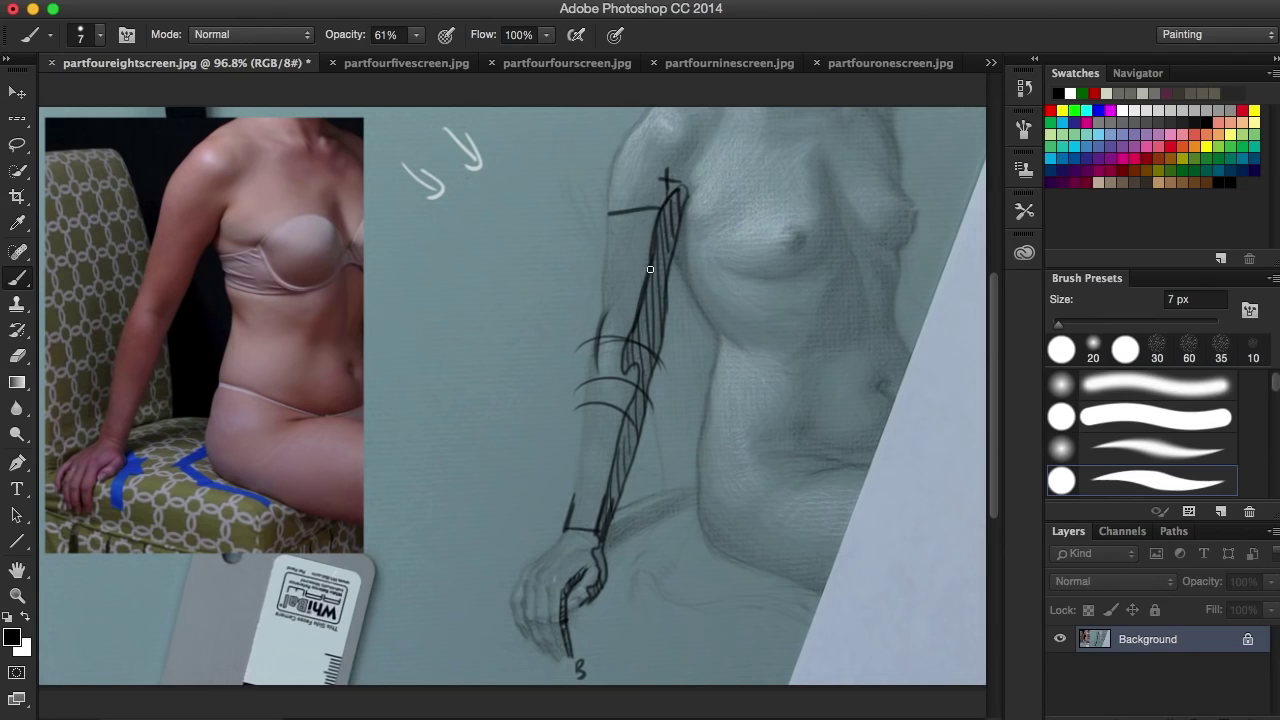
pyautogui.moveTo(641, 296); pyautogui.dragTo(596, 300)
pyautogui.moveTo(584, 551); pyautogui.dragTo(570, 583)
# Open partfourninescreen.jpg from the tab overflow list and scroll the view right
pyautogui.click(992, 63)
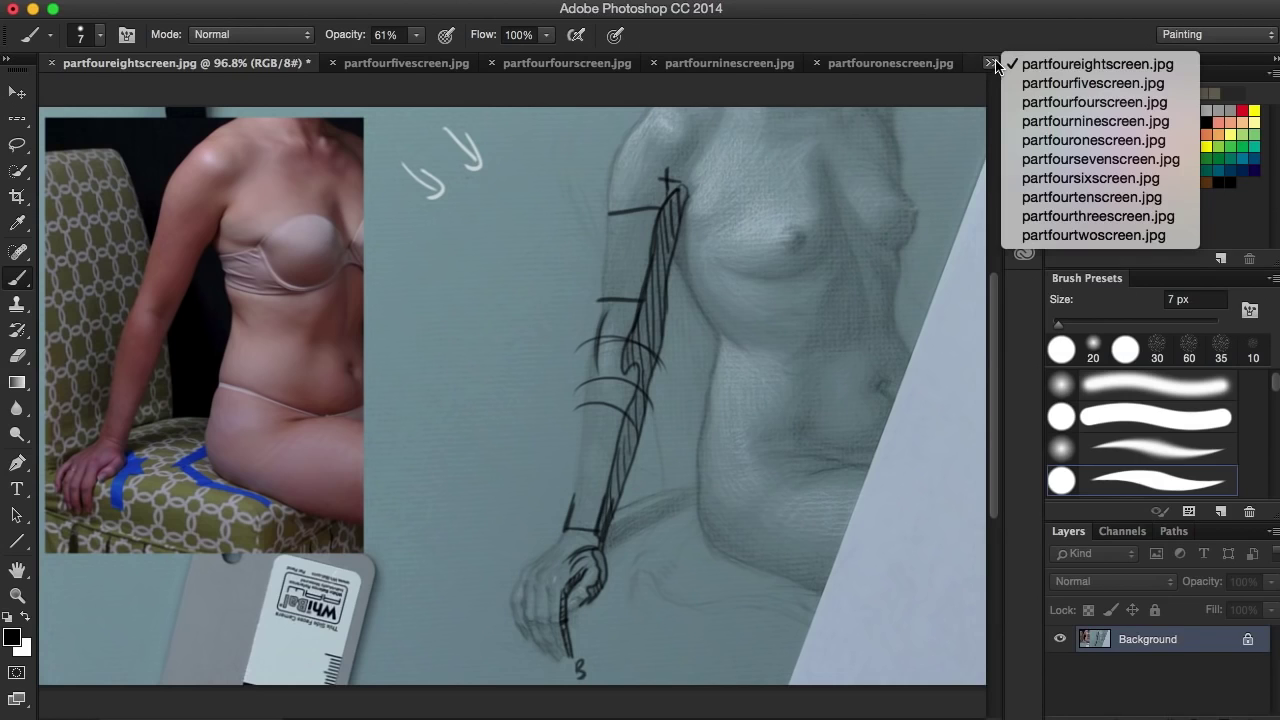
pyautogui.click(1106, 123)
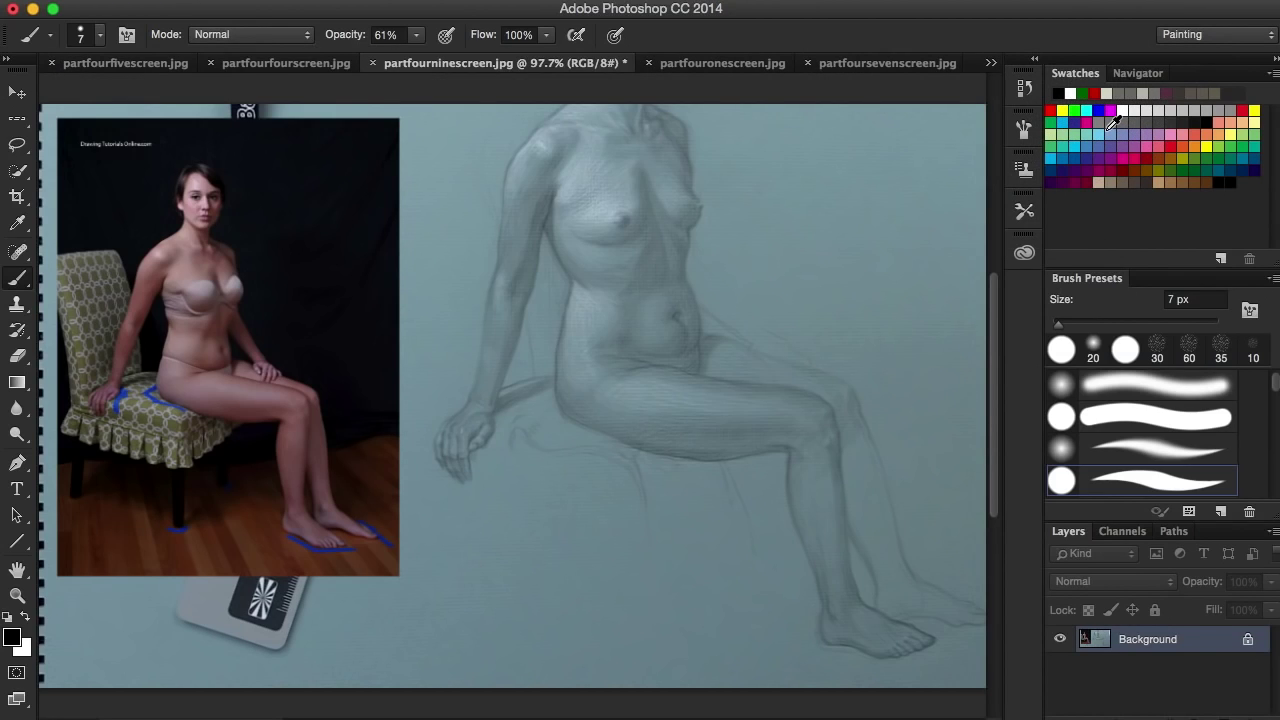
pyautogui.hscroll(3, 512, 394)
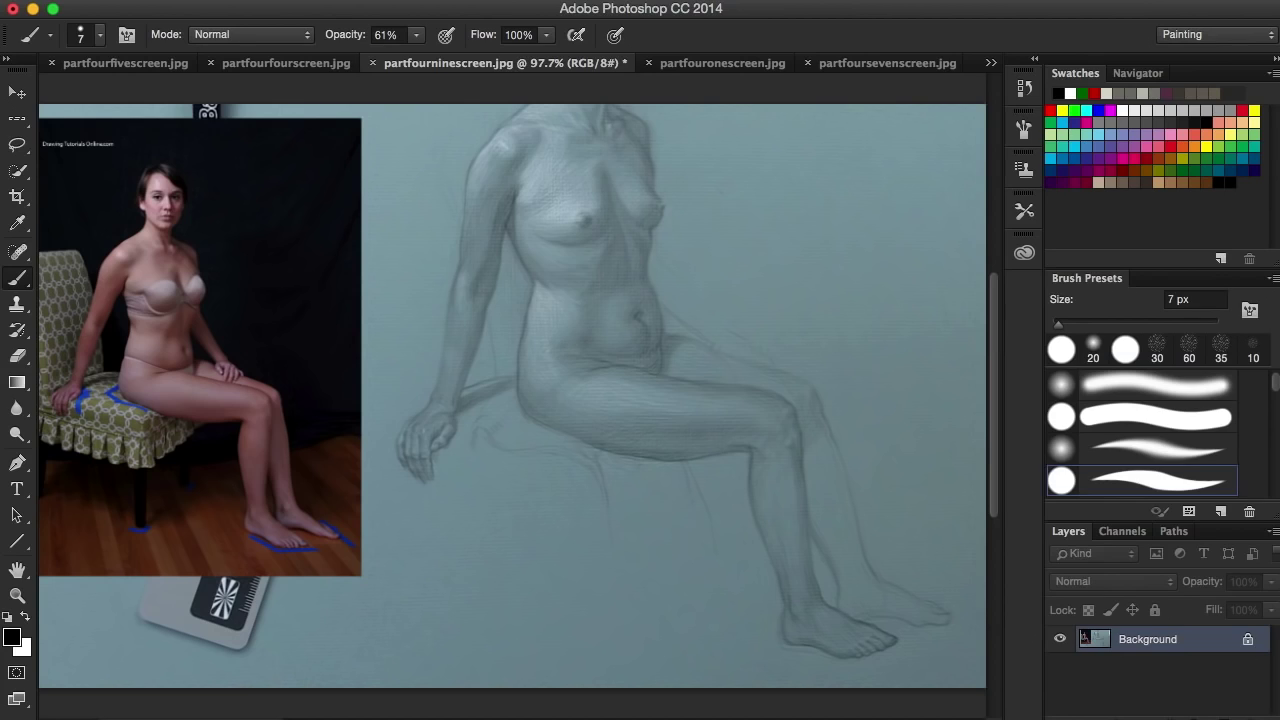
# Hatch structure lines down the shin from the knee and down the arm
pyautogui.moveTo(798, 409)
pyautogui.mouseDown()
pyautogui.moveTo(819, 605)
pyautogui.moveTo(793, 414)
pyautogui.moveTo(821, 606)
pyautogui.mouseUp()
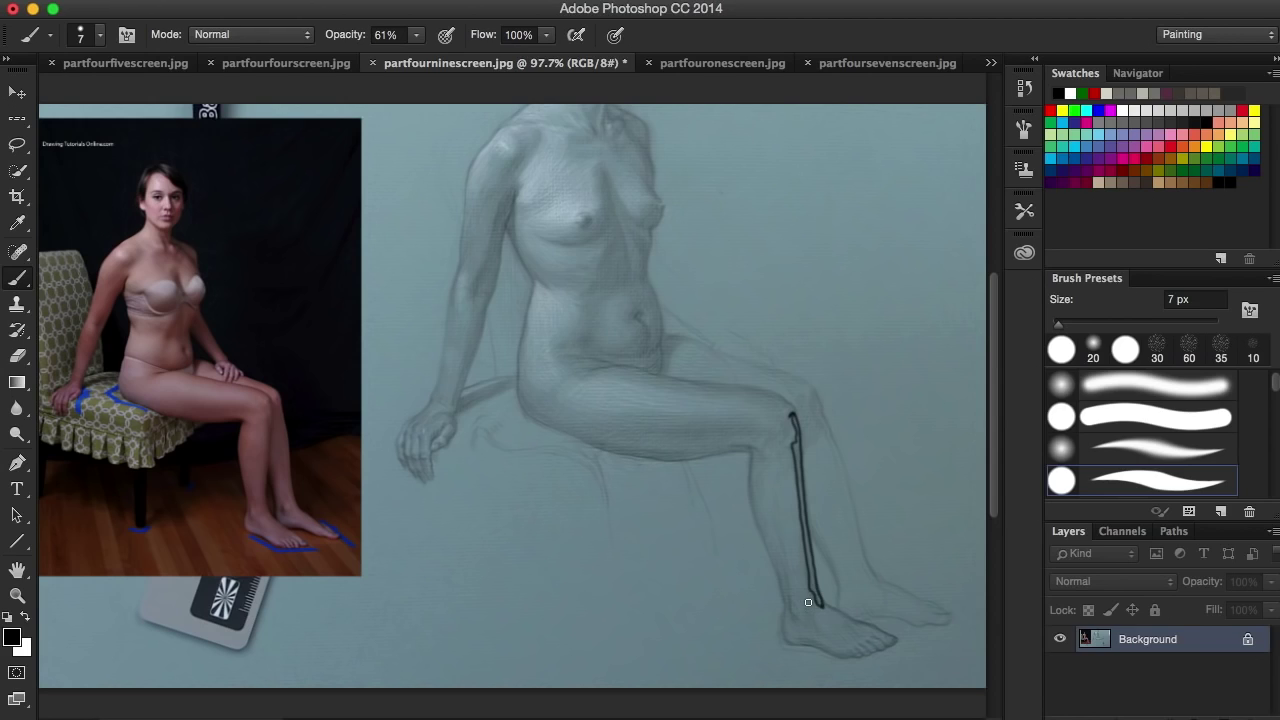
pyautogui.moveTo(796, 416); pyautogui.dragTo(811, 600)
pyautogui.moveTo(513, 188)
pyautogui.mouseDown()
pyautogui.moveTo(475, 295)
pyautogui.moveTo(442, 450)
pyautogui.moveTo(515, 195)
pyautogui.moveTo(455, 385)
pyautogui.mouseUp()
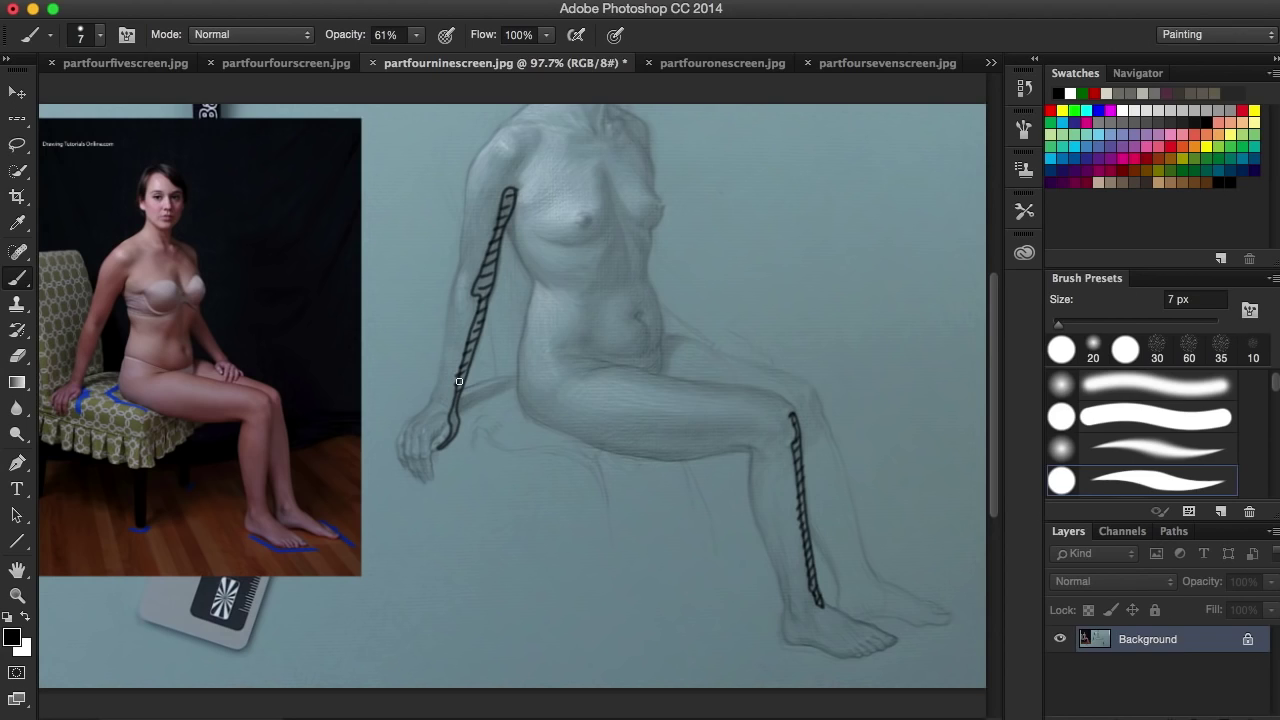
# Outline the torso shadow shape from the neck and shoulder down to the hip
pyautogui.moveTo(615, 108)
pyautogui.mouseDown()
pyautogui.moveTo(652, 196)
pyautogui.moveTo(647, 225)
pyautogui.moveTo(600, 193)
pyautogui.moveTo(603, 237)
pyautogui.mouseUp()
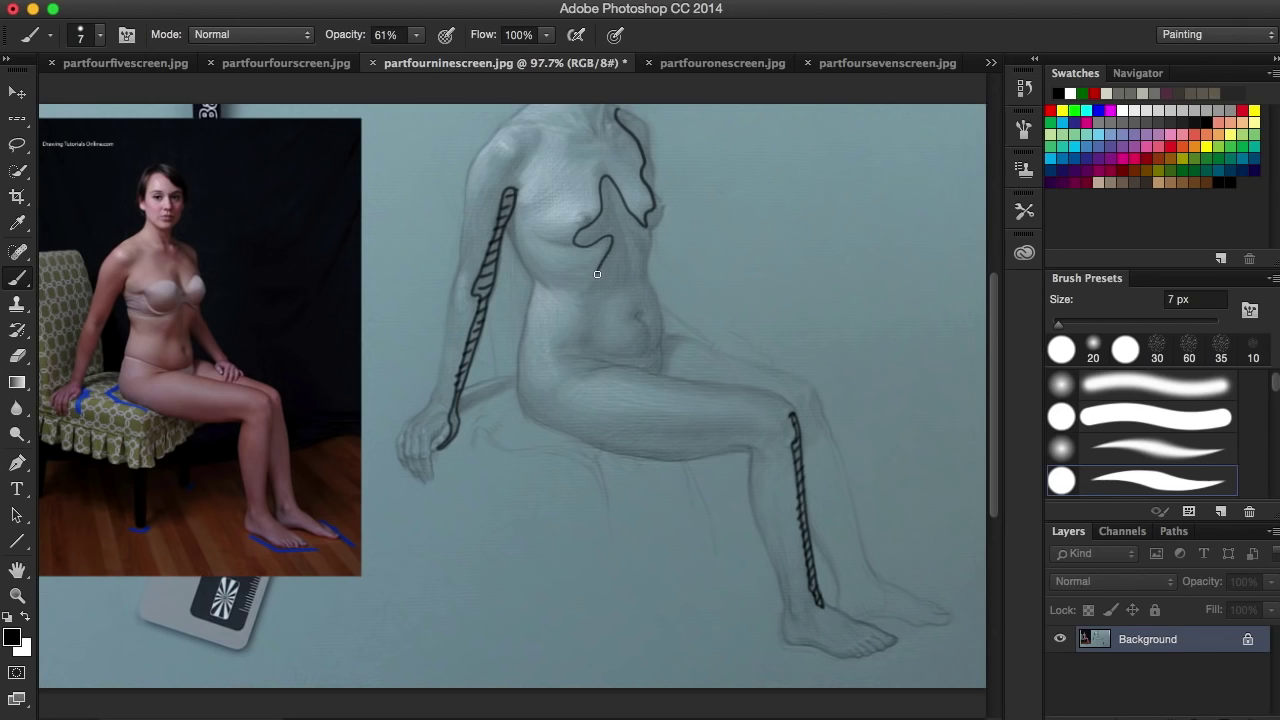
pyautogui.moveTo(597, 273)
pyautogui.mouseDown()
pyautogui.moveTo(595, 351)
pyautogui.moveTo(582, 363)
pyautogui.moveTo(656, 374)
pyautogui.moveTo(664, 322)
pyautogui.moveTo(647, 254)
pyautogui.moveTo(661, 202)
pyautogui.moveTo(645, 132)
pyautogui.moveTo(655, 171)
pyautogui.moveTo(622, 217)
pyautogui.moveTo(597, 219)
pyautogui.moveTo(595, 240)
pyautogui.moveTo(631, 232)
pyautogui.moveTo(611, 269)
pyautogui.moveTo(617, 318)
pyautogui.moveTo(654, 320)
pyautogui.moveTo(648, 366)
pyautogui.mouseUp()
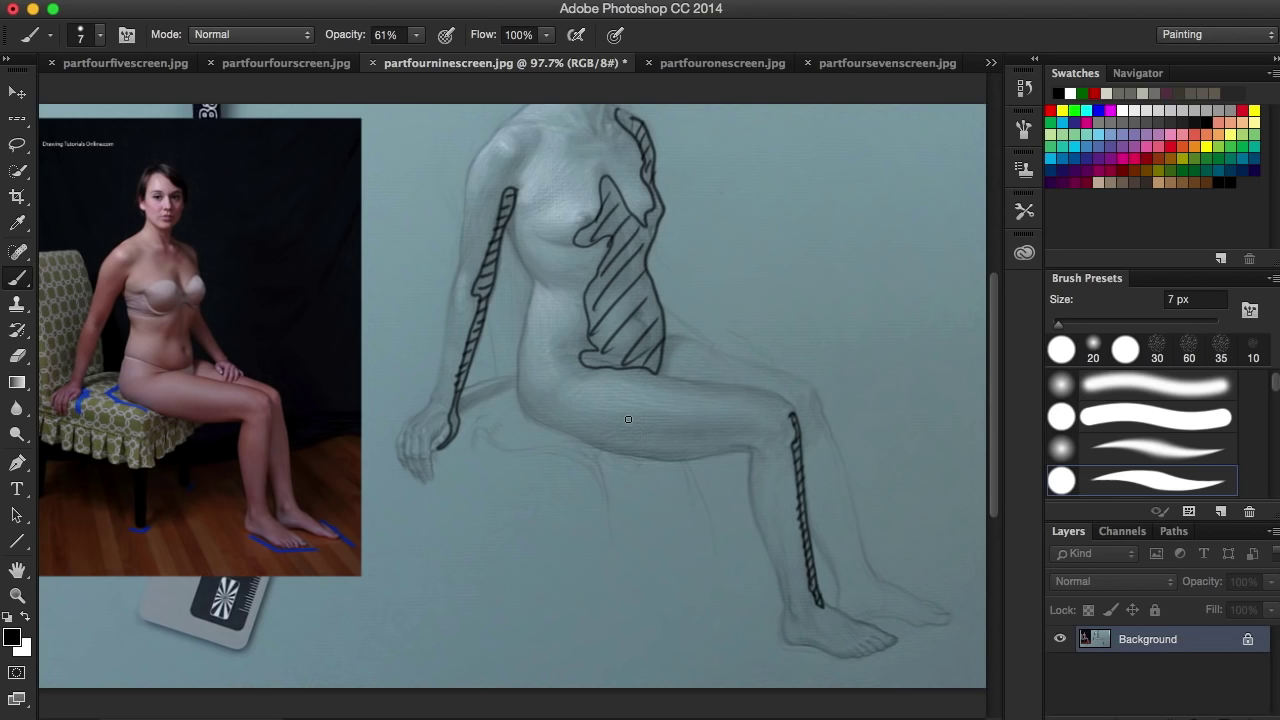
pyautogui.click(1030, 92)
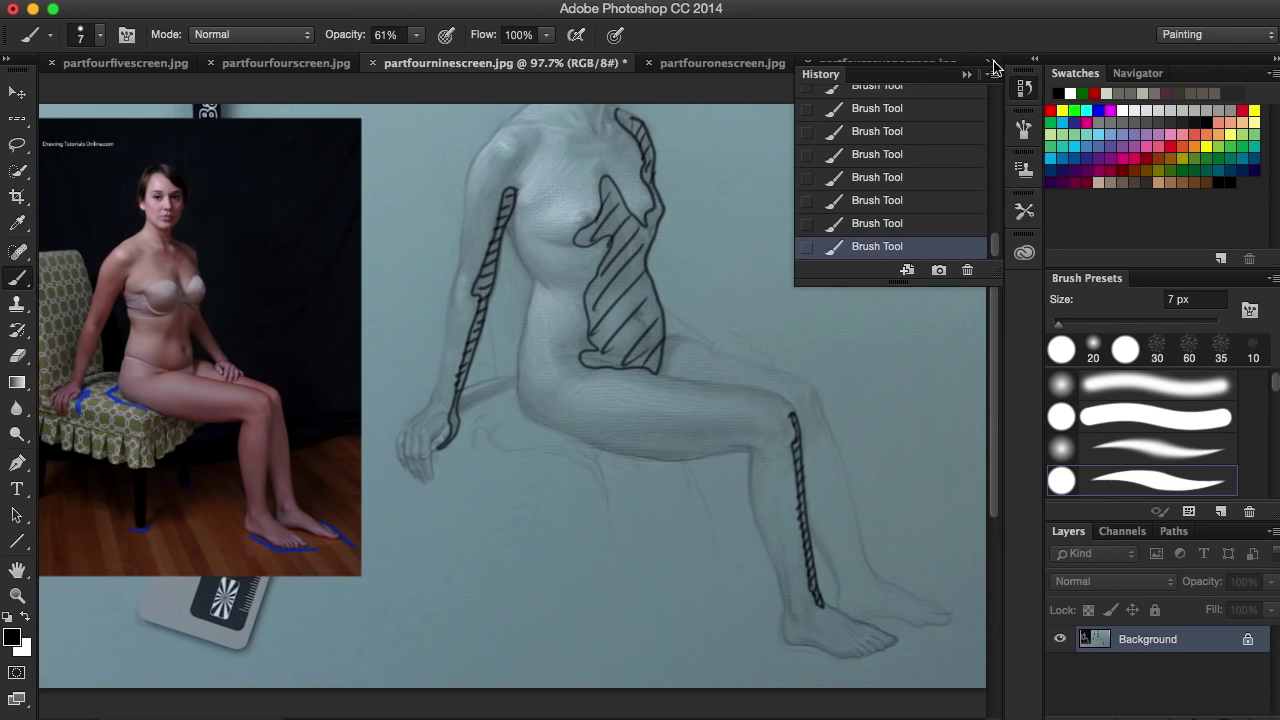
# Zoom the view to 132% on the torso and legs, then mark the knee on the reference photo
pyautogui.click(968, 75)
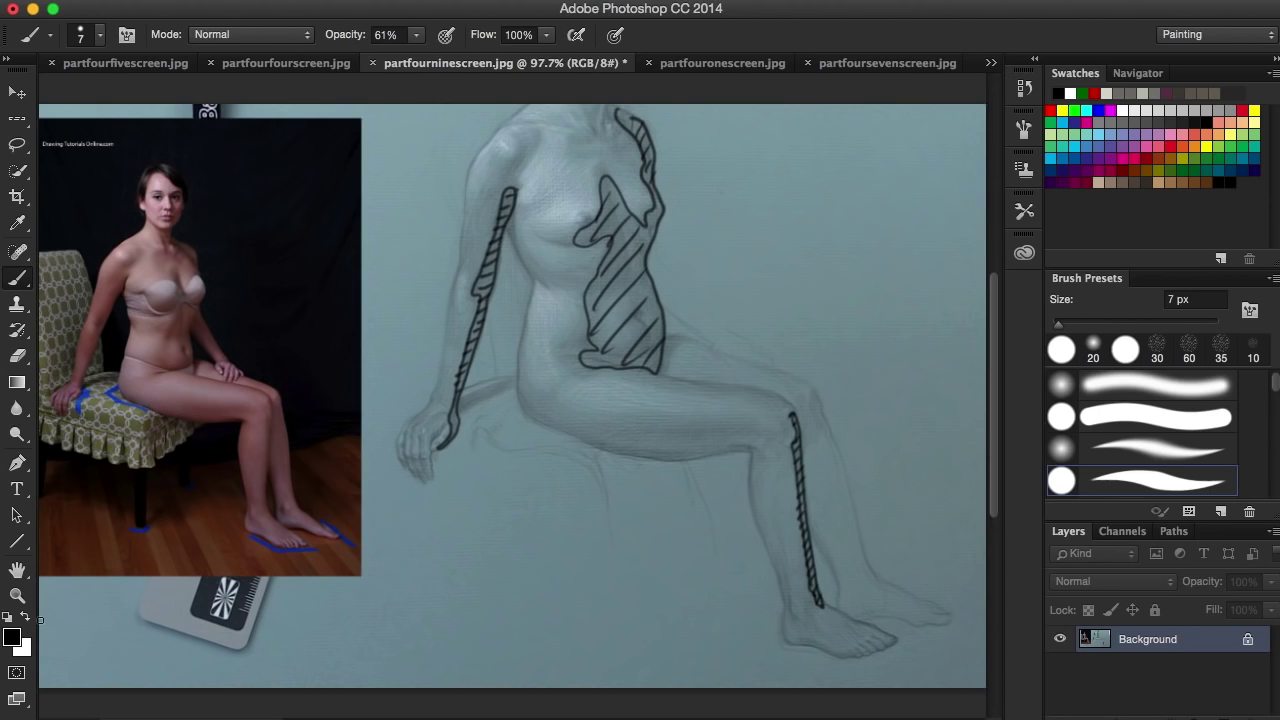
pyautogui.click(17, 595)
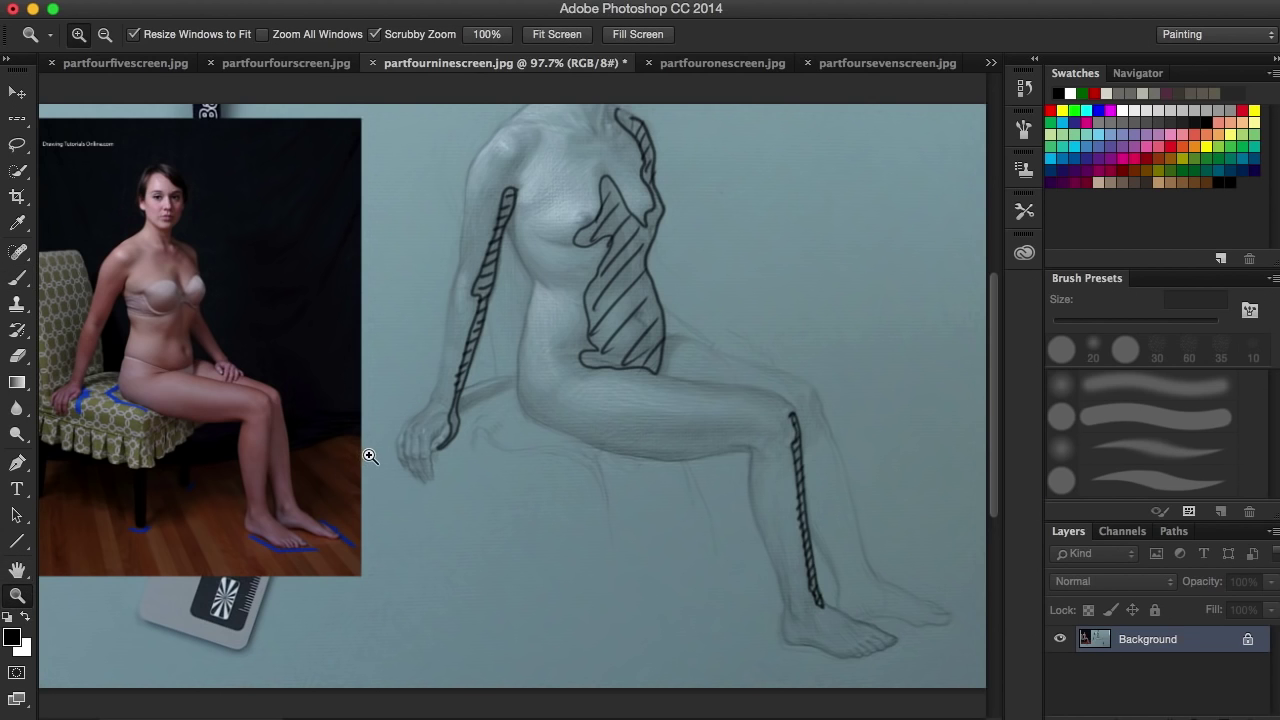
pyautogui.moveTo(370, 456); pyautogui.dragTo(391, 406)
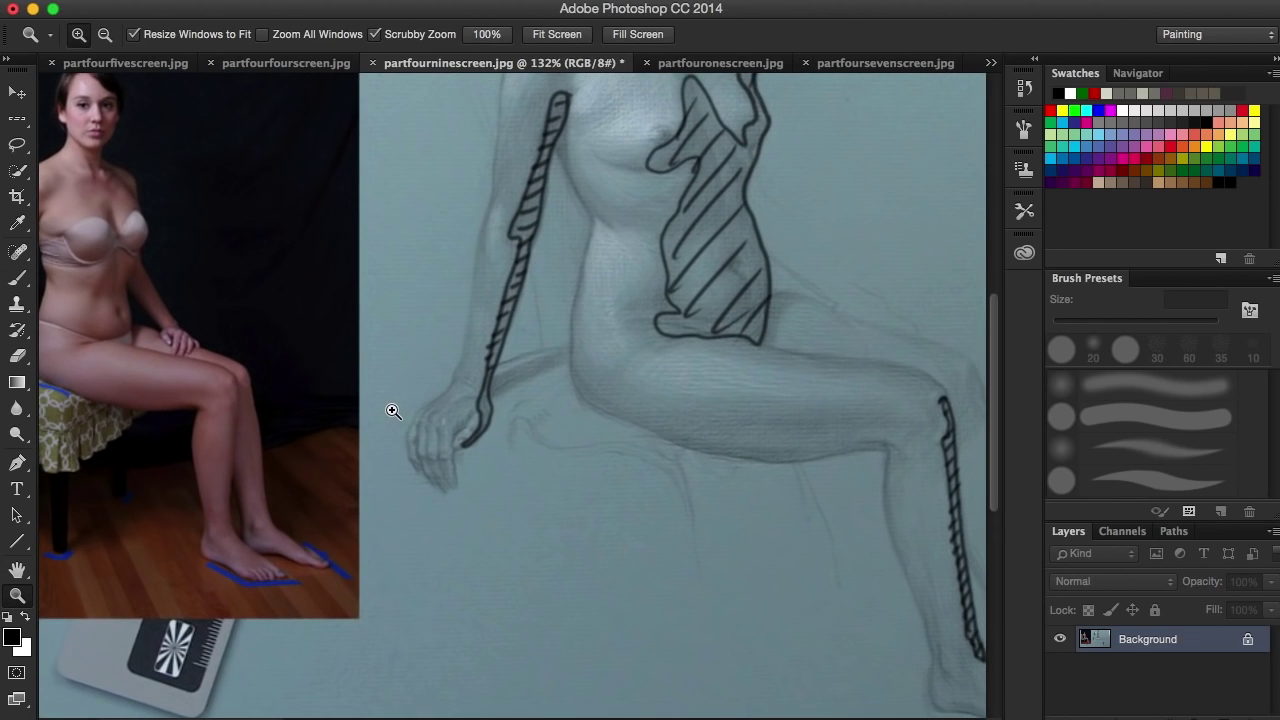
pyautogui.click(17, 280)
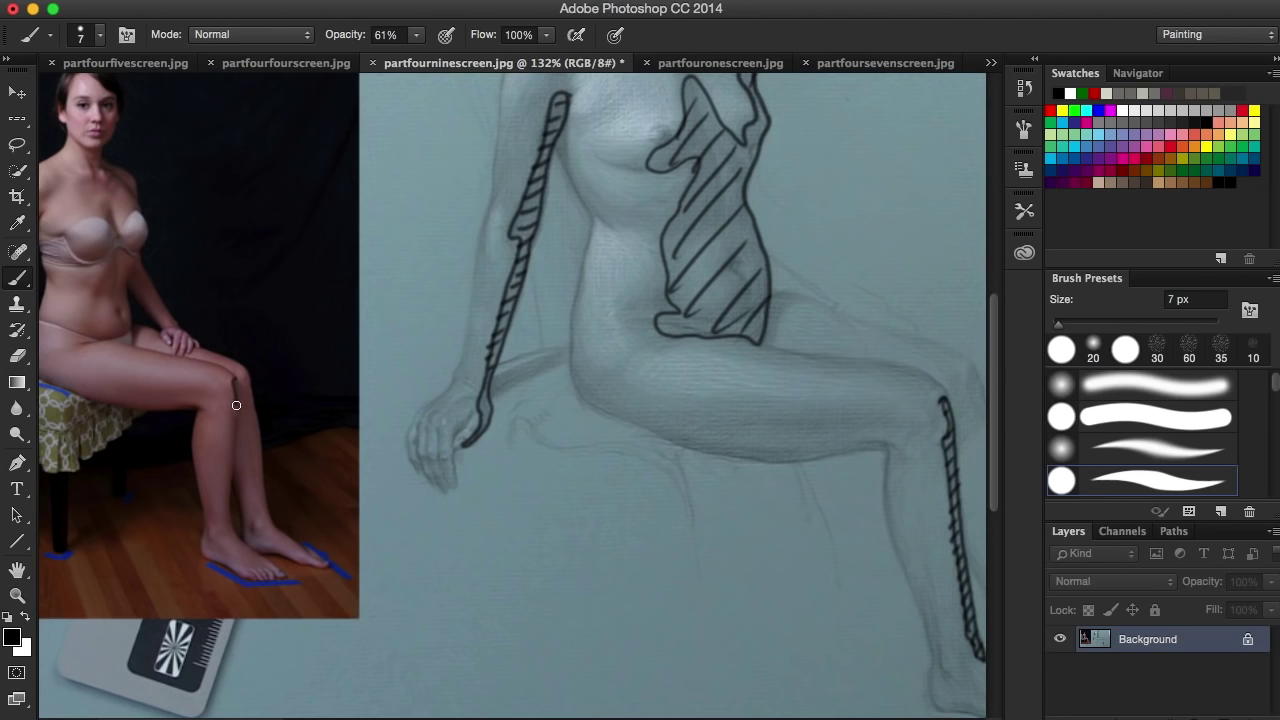
pyautogui.moveTo(236, 405); pyautogui.dragTo(228, 533)
# Draw a line under the toes and thicken the mark at the toe tip
pyautogui.hscroll(10, 240, 550)
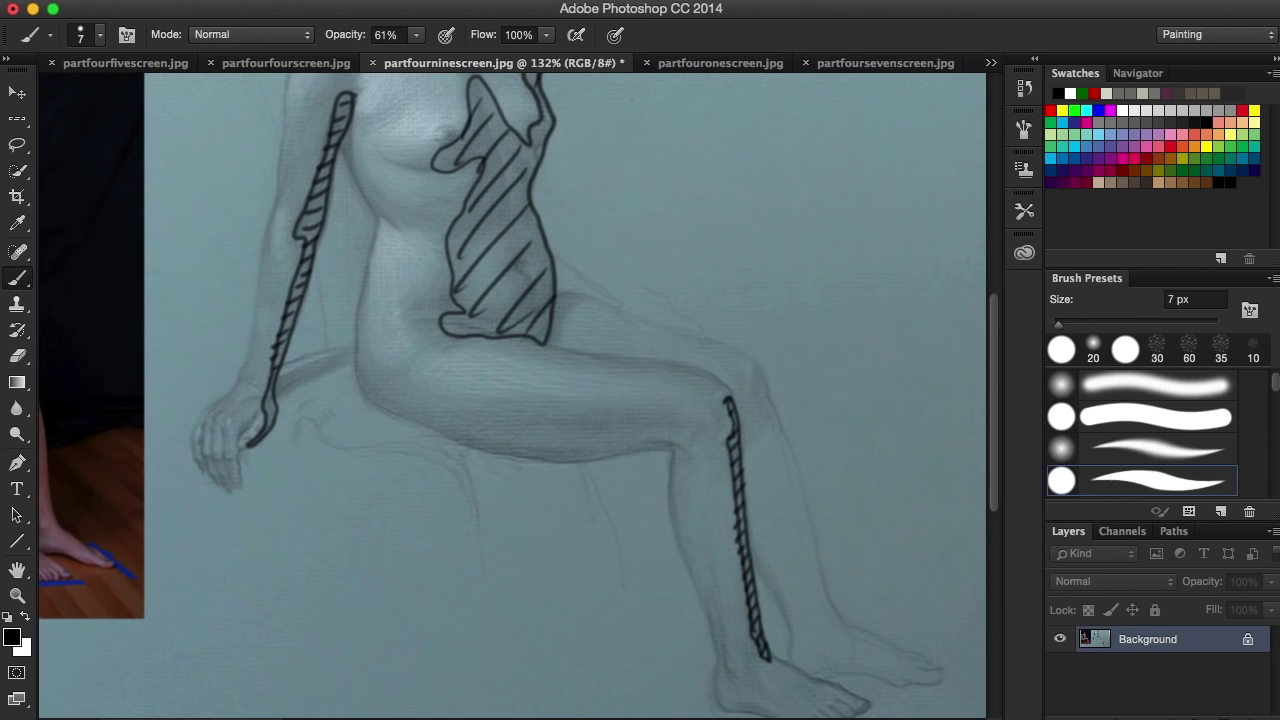
pyautogui.moveTo(992, 347); pyautogui.dragTo(986, 401)
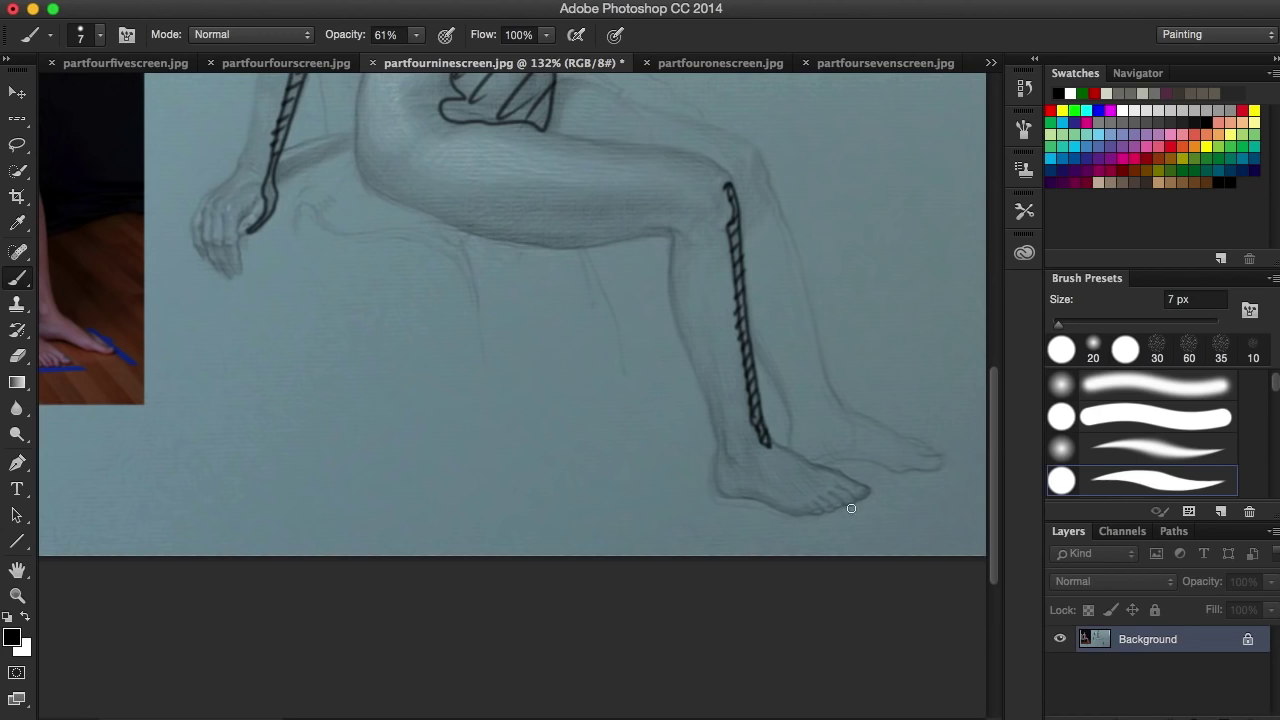
pyautogui.moveTo(788, 526); pyautogui.dragTo(887, 487)
pyautogui.moveTo(871, 488); pyautogui.dragTo(858, 501)
pyautogui.moveTo(864, 494); pyautogui.dragTo(866, 500)
# Stroke along the sole, hatch under the toes and draw a straight heel line
pyautogui.moveTo(738, 488); pyautogui.dragTo(770, 498)
pyautogui.moveTo(748, 499)
pyautogui.mouseDown()
pyautogui.moveTo(803, 515)
pyautogui.moveTo(761, 501)
pyautogui.moveTo(802, 530)
pyautogui.mouseUp()
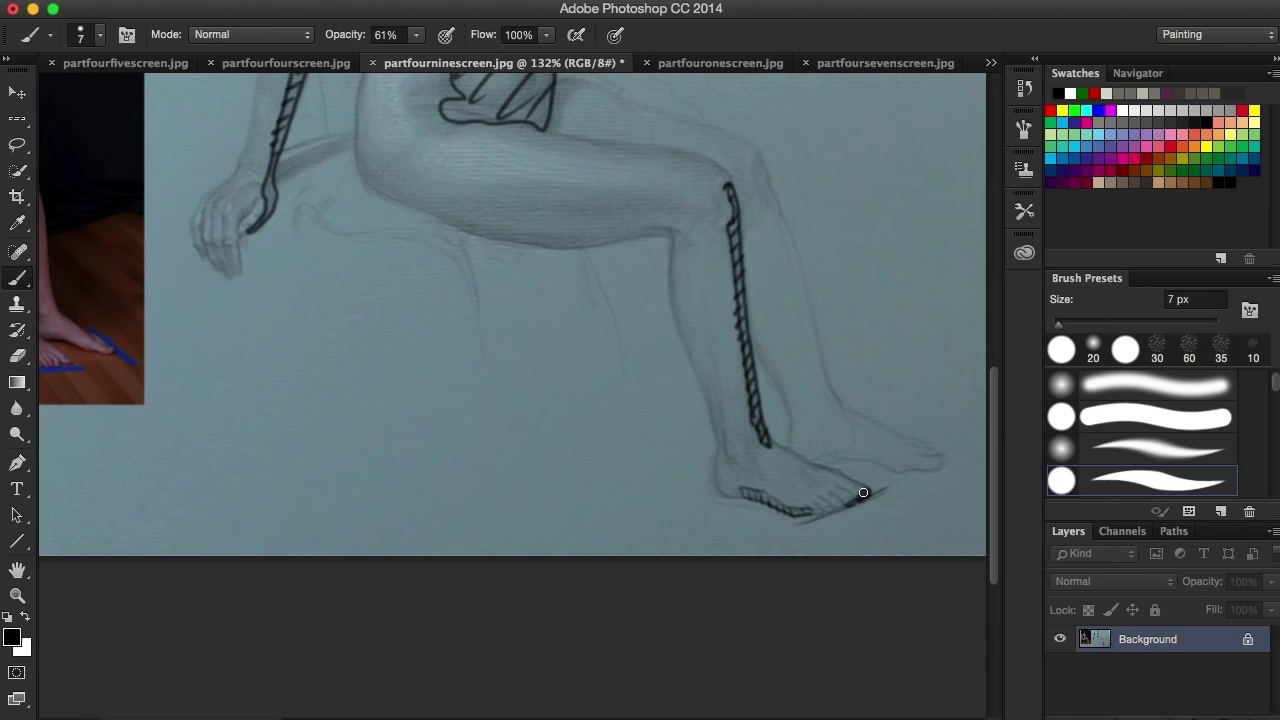
pyautogui.moveTo(868, 493); pyautogui.dragTo(840, 500)
pyautogui.moveTo(844, 510)
pyautogui.mouseDown()
pyautogui.moveTo(856, 504)
pyautogui.moveTo(842, 508)
pyautogui.mouseUp()
pyautogui.moveTo(752, 448)
pyautogui.mouseDown()
pyautogui.moveTo(791, 501)
pyautogui.moveTo(755, 450)
pyautogui.moveTo(781, 436)
pyautogui.moveTo(790, 454)
pyautogui.moveTo(772, 446)
pyautogui.moveTo(826, 490)
pyautogui.mouseUp()
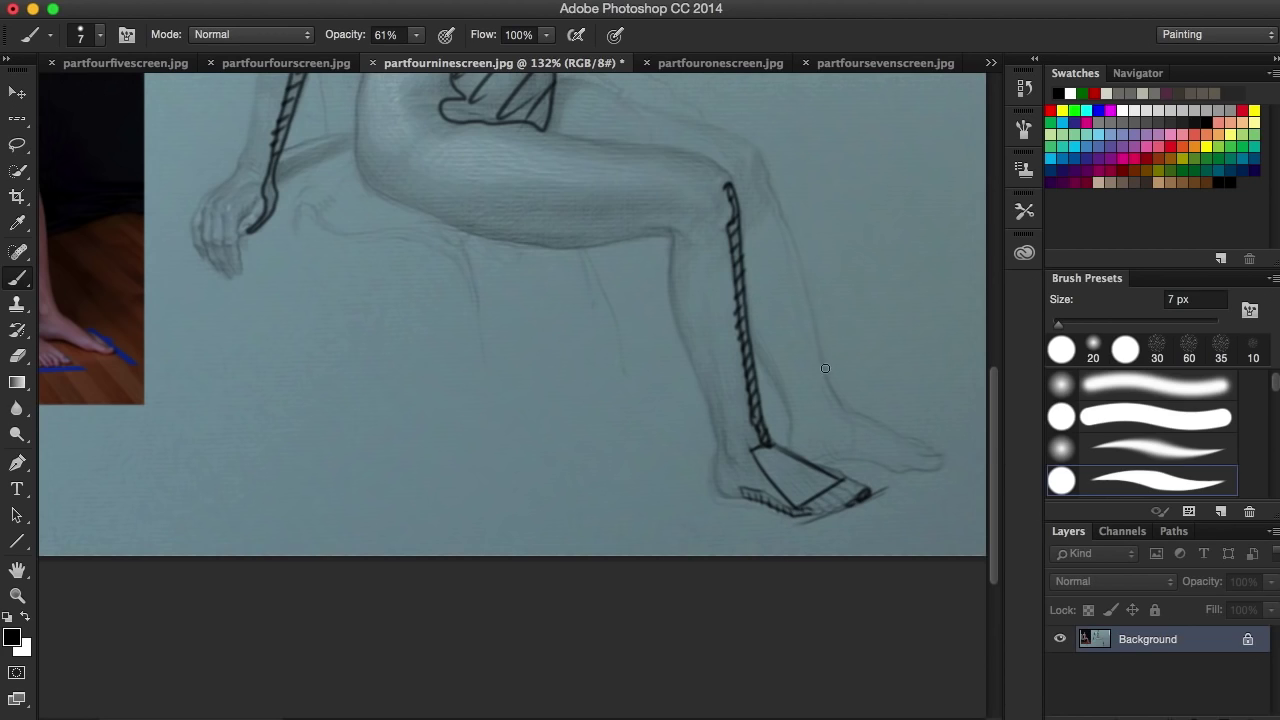
# Undo the heel outline stroke via History, then redraw the curve over the foot and the rounded toe
pyautogui.moveTo(863, 460)
pyautogui.mouseDown()
pyautogui.moveTo(888, 472)
pyautogui.moveTo(910, 460)
pyautogui.moveTo(893, 432)
pyautogui.moveTo(851, 412)
pyautogui.moveTo(800, 420)
pyautogui.moveTo(787, 442)
pyautogui.moveTo(816, 465)
pyautogui.moveTo(895, 458)
pyautogui.mouseUp()
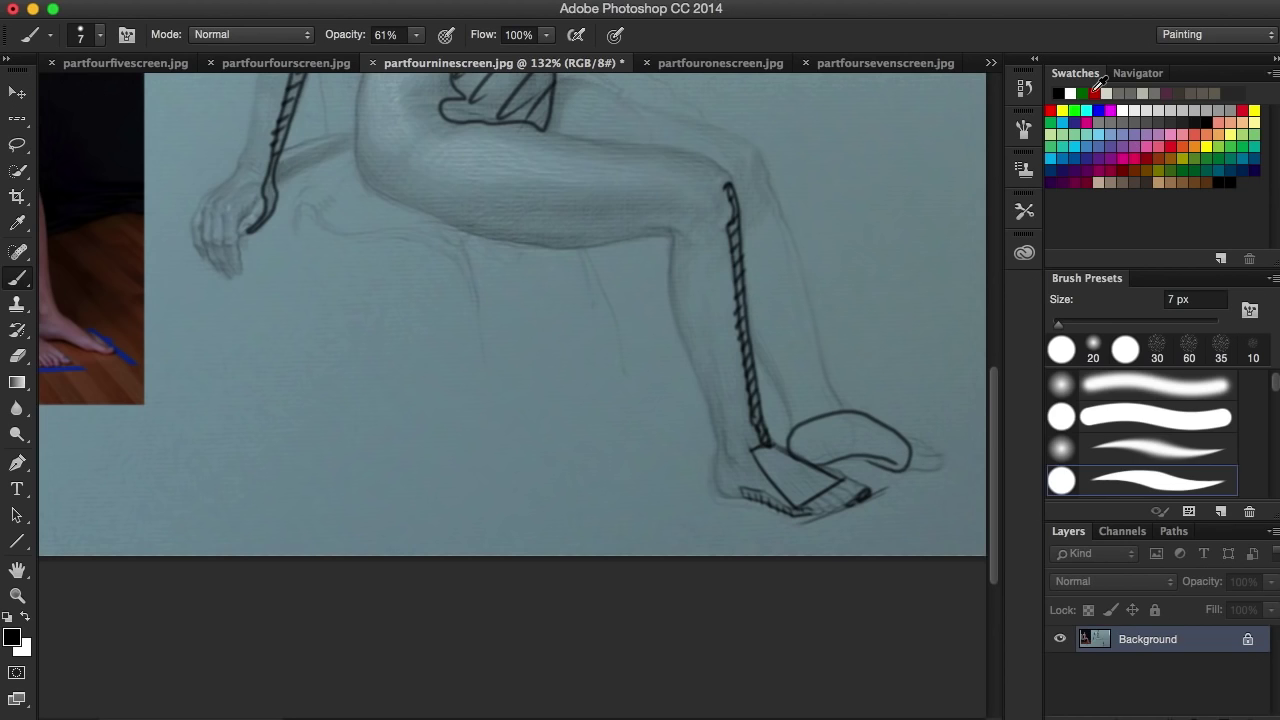
pyautogui.click(1024, 87)
pyautogui.click(915, 226)
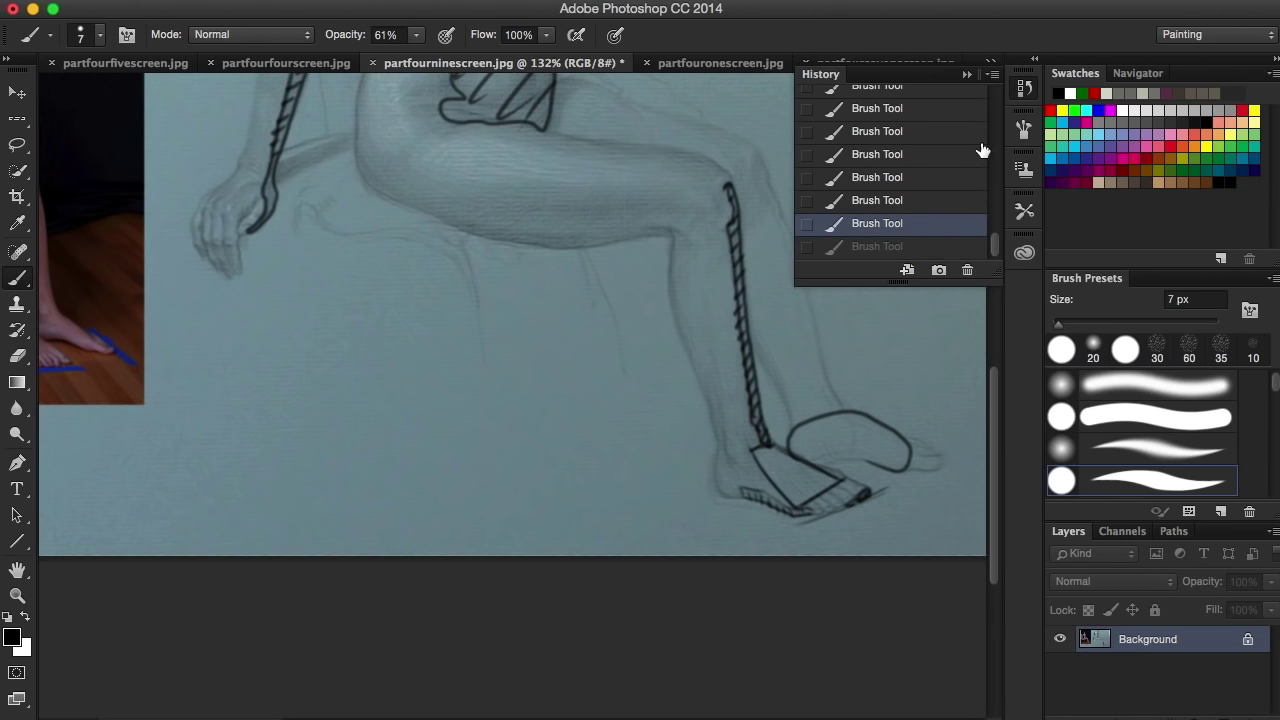
pyautogui.click(922, 203)
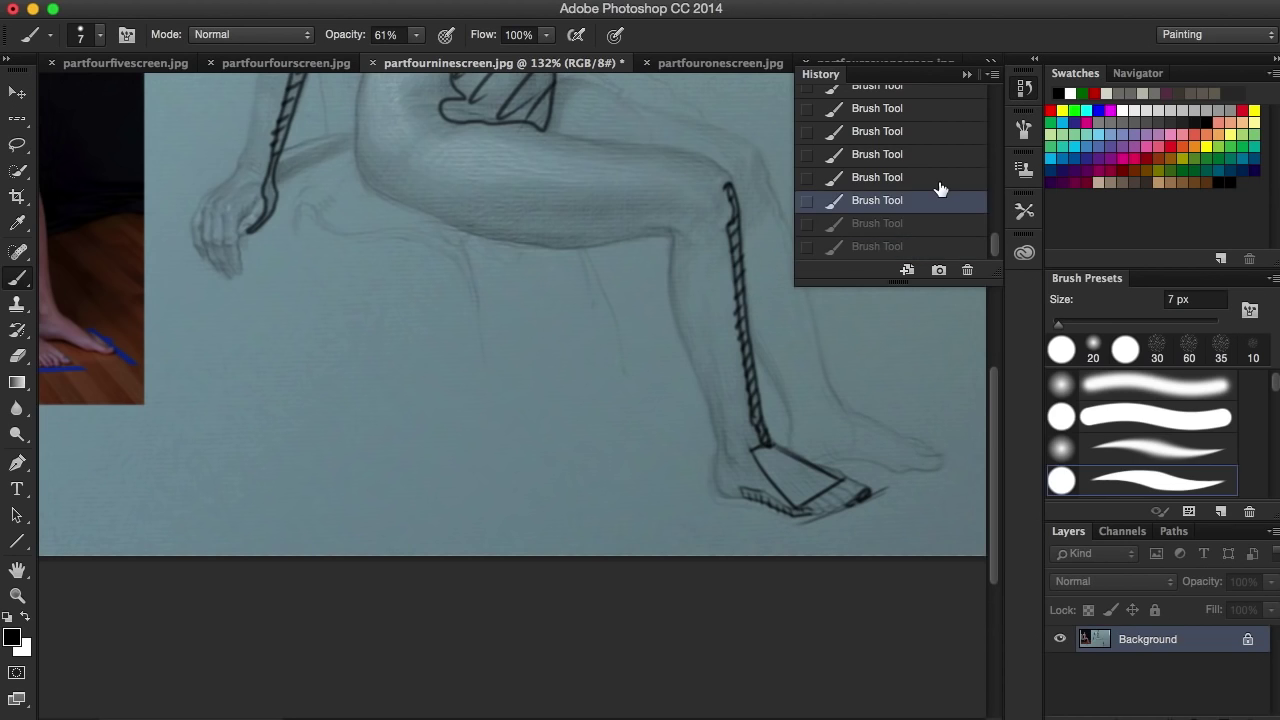
pyautogui.click(967, 74)
pyautogui.moveTo(852, 413)
pyautogui.mouseDown()
pyautogui.moveTo(805, 420)
pyautogui.moveTo(792, 446)
pyautogui.moveTo(900, 467)
pyautogui.moveTo(912, 444)
pyautogui.mouseUp()
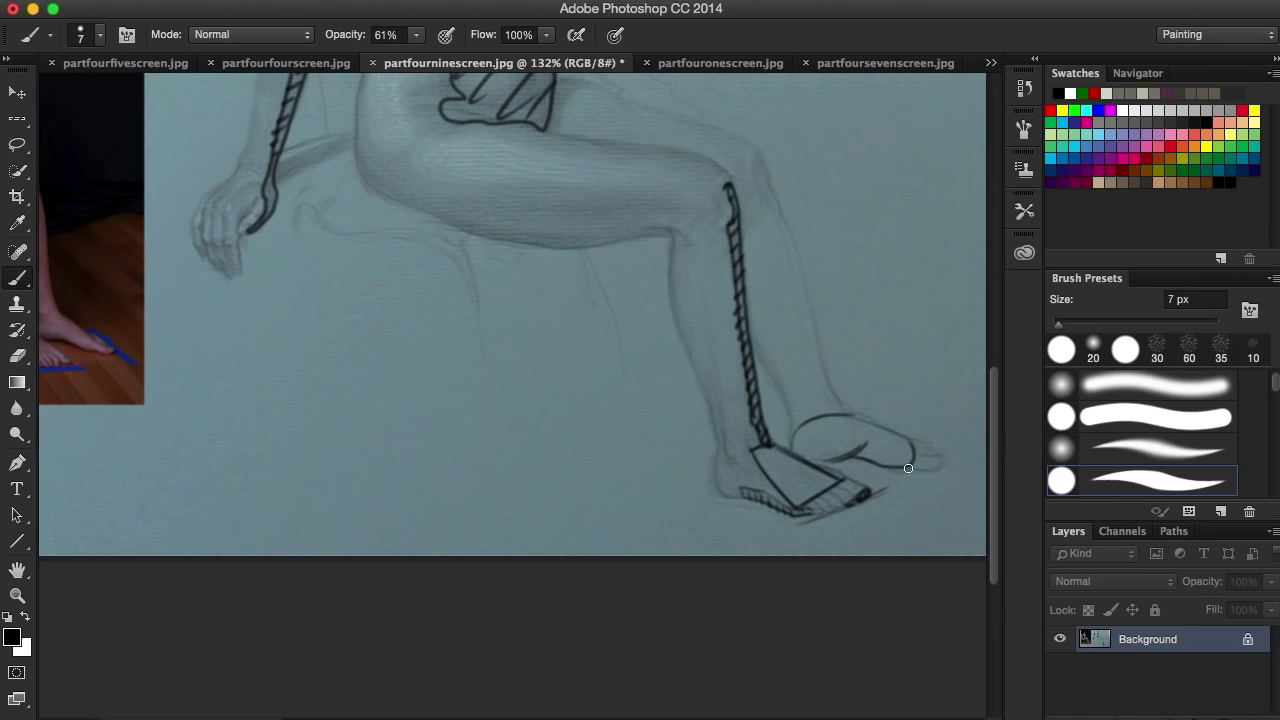
pyautogui.moveTo(919, 451)
pyautogui.mouseDown()
pyautogui.moveTo(887, 455)
pyautogui.moveTo(923, 456)
pyautogui.moveTo(896, 469)
pyautogui.moveTo(943, 460)
pyautogui.moveTo(924, 470)
pyautogui.moveTo(895, 451)
pyautogui.moveTo(940, 467)
pyautogui.mouseUp()
# Darken the top-of-foot line and add sole and heel outlines
pyautogui.moveTo(850, 418); pyautogui.dragTo(922, 458)
pyautogui.moveTo(842, 487)
pyautogui.mouseDown()
pyautogui.moveTo(872, 489)
pyautogui.moveTo(808, 515)
pyautogui.moveTo(858, 500)
pyautogui.mouseUp()
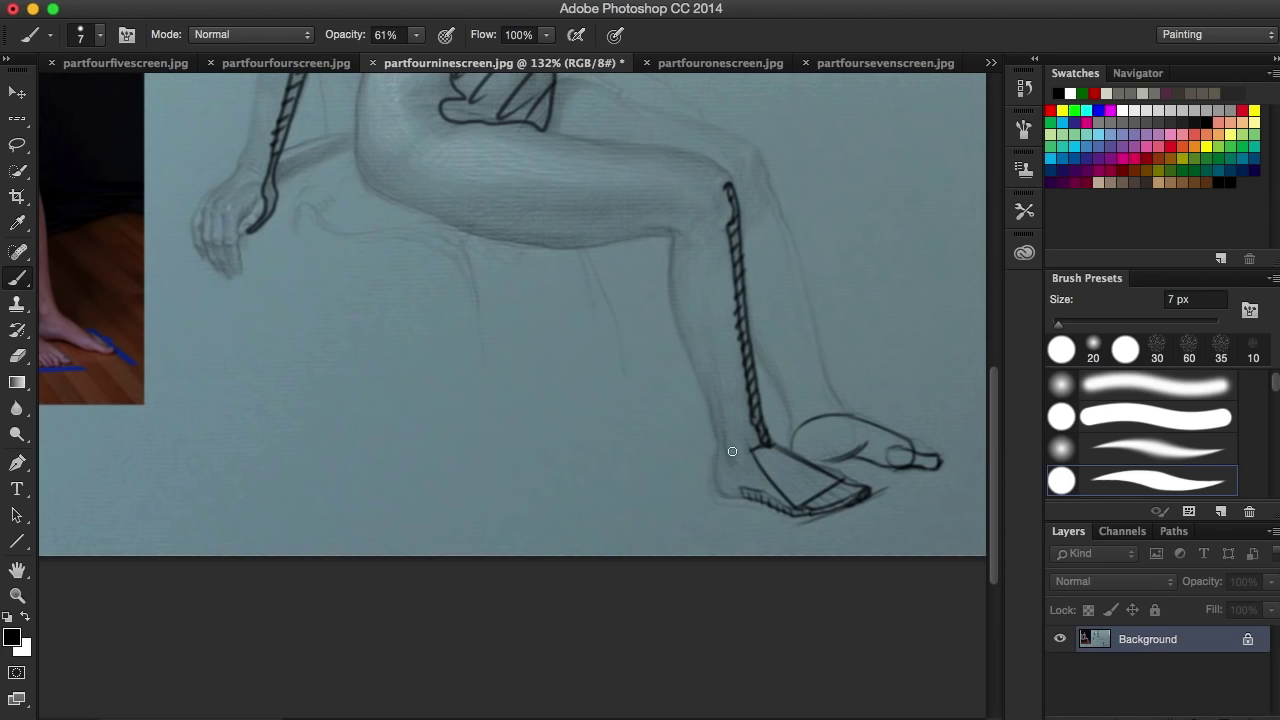
pyautogui.moveTo(718, 452)
pyautogui.mouseDown()
pyautogui.moveTo(755, 455)
pyautogui.moveTo(722, 491)
pyautogui.moveTo(715, 455)
pyautogui.moveTo(733, 487)
pyautogui.moveTo(715, 488)
pyautogui.moveTo(755, 495)
pyautogui.moveTo(730, 499)
pyautogui.moveTo(757, 468)
pyautogui.moveTo(778, 497)
pyautogui.mouseUp()
# Add two thin lines down the shin and small curves on top of the foot
pyautogui.moveTo(737, 398); pyautogui.dragTo(751, 446)
pyautogui.moveTo(708, 394); pyautogui.dragTo(717, 455)
pyautogui.moveTo(828, 442); pyautogui.dragTo(848, 456)
pyautogui.moveTo(842, 434); pyautogui.dragTo(858, 452)
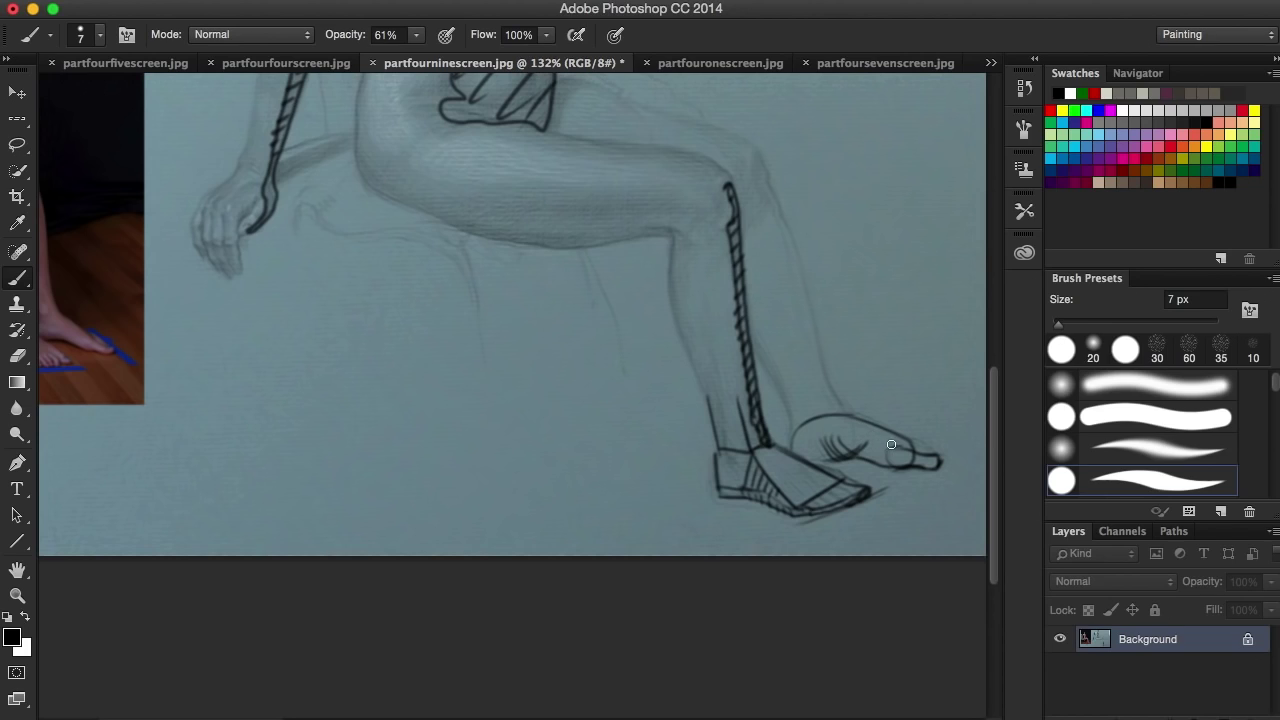
# Add a toenail loop, then curves and small loops around the knee and ankle strokes
pyautogui.moveTo(890, 451); pyautogui.dragTo(896, 458)
pyautogui.moveTo(755, 155); pyautogui.dragTo(759, 177)
pyautogui.moveTo(731, 188)
pyautogui.mouseDown()
pyautogui.moveTo(722, 171)
pyautogui.moveTo(730, 186)
pyautogui.moveTo(714, 190)
pyautogui.moveTo(764, 172)
pyautogui.moveTo(797, 243)
pyautogui.mouseUp()
pyautogui.moveTo(756, 174)
pyautogui.mouseDown()
pyautogui.moveTo(747, 146)
pyautogui.moveTo(768, 188)
pyautogui.mouseUp()
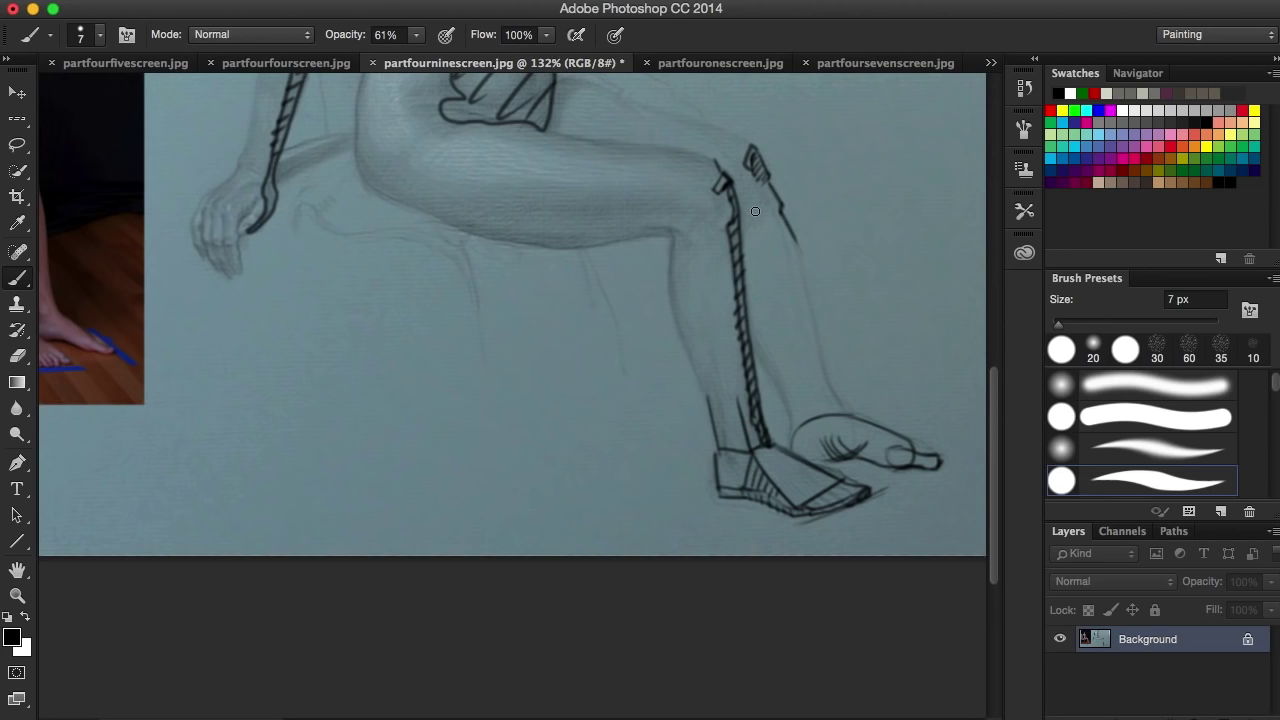
pyautogui.moveTo(728, 178)
pyautogui.mouseDown()
pyautogui.moveTo(718, 212)
pyautogui.moveTo(736, 212)
pyautogui.moveTo(736, 188)
pyautogui.mouseUp()
pyautogui.moveTo(684, 244); pyautogui.dragTo(689, 236)
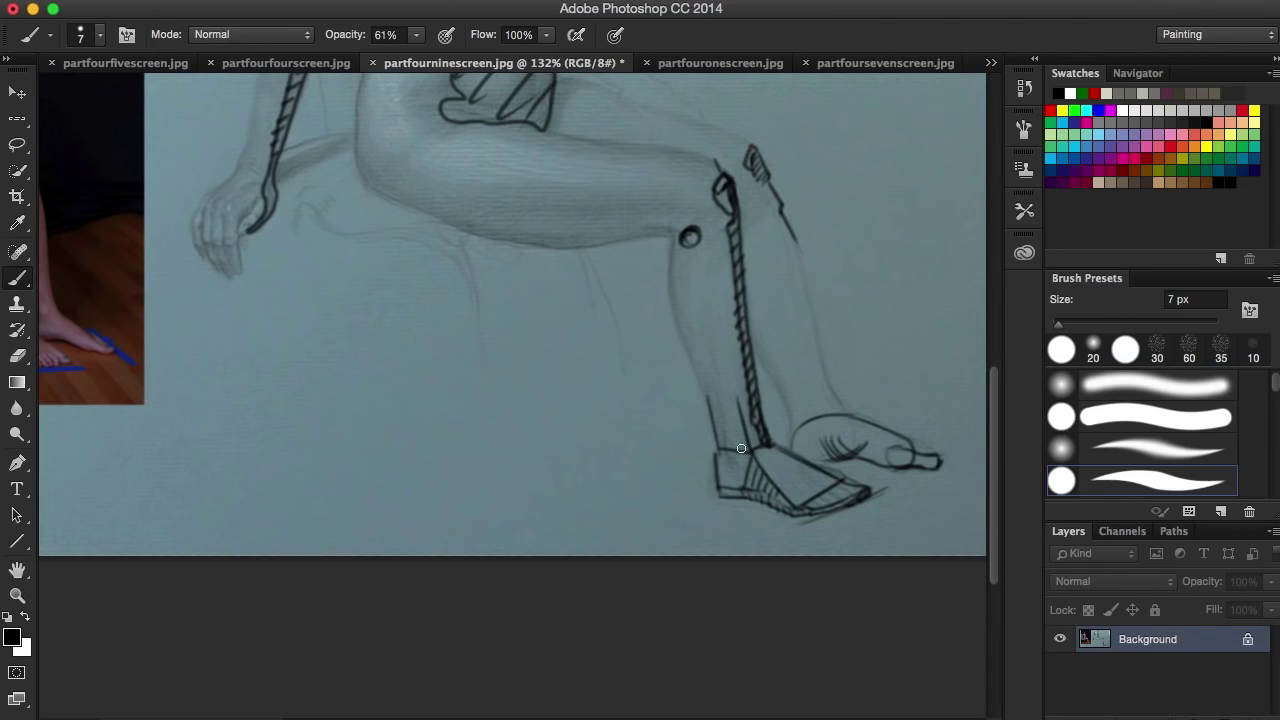
pyautogui.moveTo(741, 448)
pyautogui.mouseDown()
pyautogui.moveTo(728, 460)
pyautogui.moveTo(726, 442)
pyautogui.moveTo(732, 462)
pyautogui.mouseUp()
# Run two lines from the knee down the shin and drop a vertical plumb line past the foot
pyautogui.moveTo(690, 238); pyautogui.dragTo(736, 455)
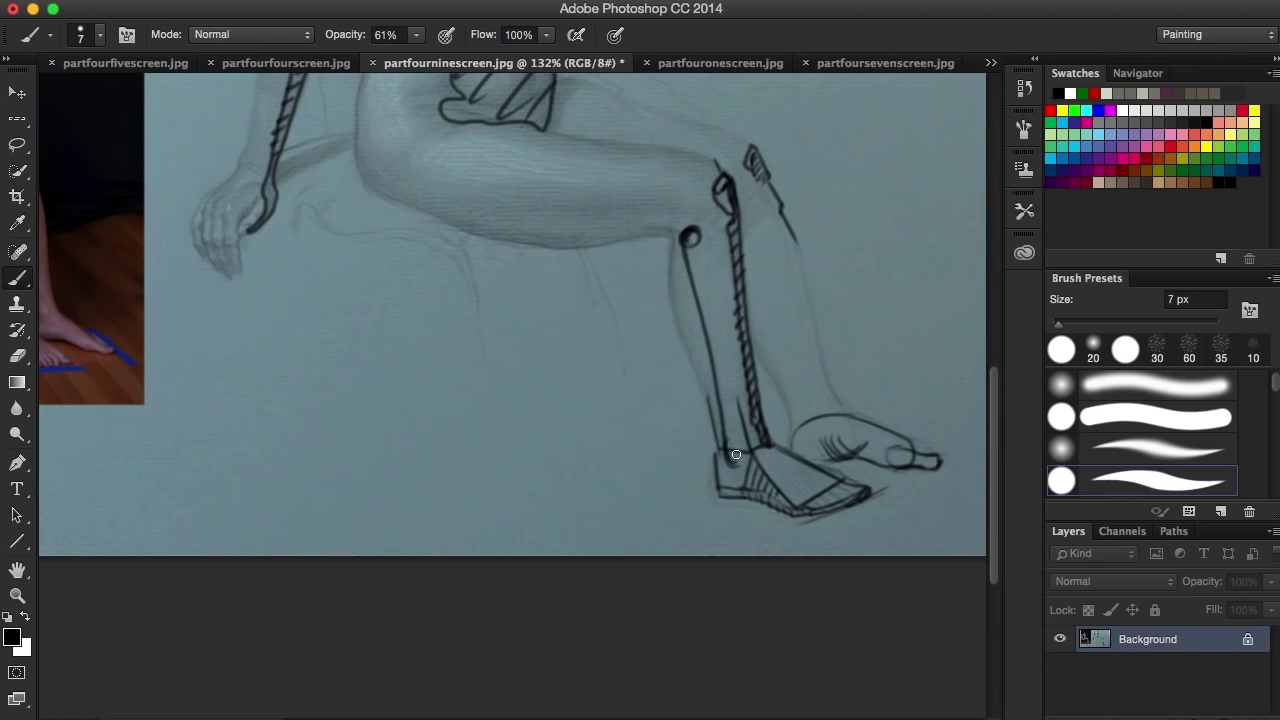
pyautogui.moveTo(699, 232); pyautogui.dragTo(740, 458)
pyautogui.moveTo(632, 235)
pyautogui.mouseDown()
pyautogui.moveTo(681, 237)
pyautogui.moveTo(658, 221)
pyautogui.moveTo(699, 235)
pyautogui.moveTo(653, 236)
pyautogui.mouseUp()
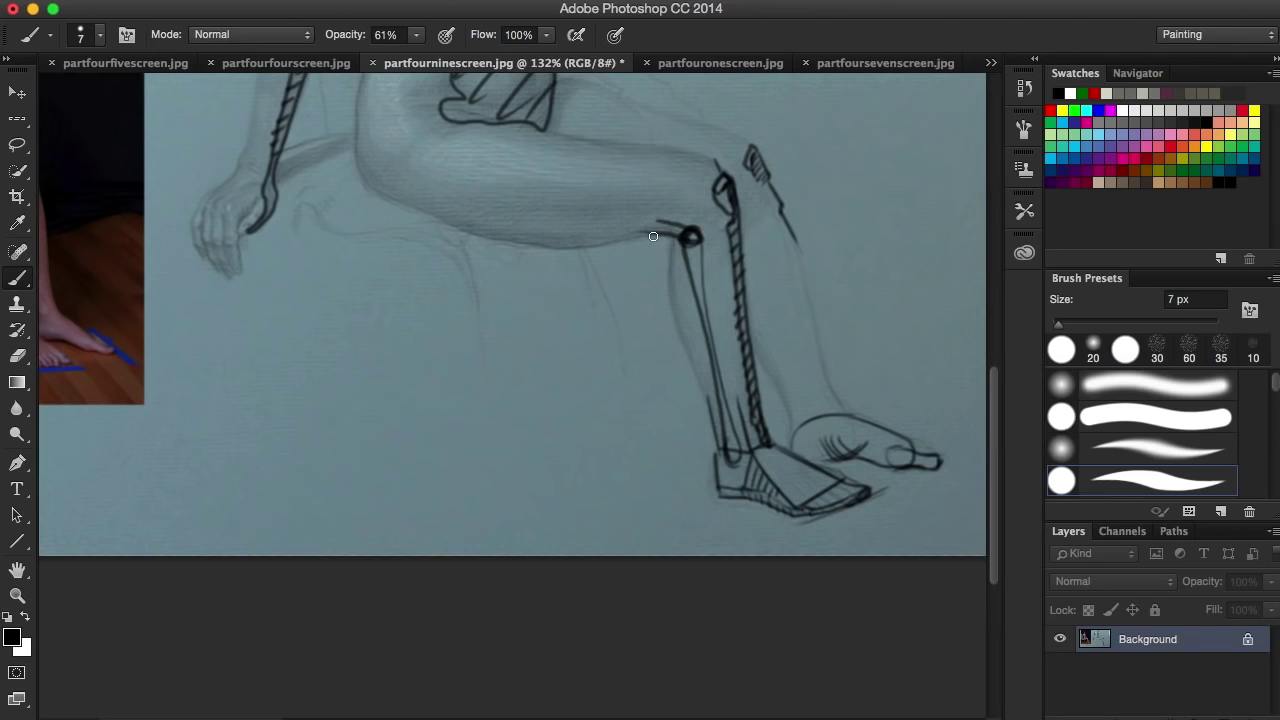
pyautogui.moveTo(997, 434)
pyautogui.mouseDown()
pyautogui.moveTo(997, 471)
pyautogui.moveTo(995, 367)
pyautogui.mouseUp()
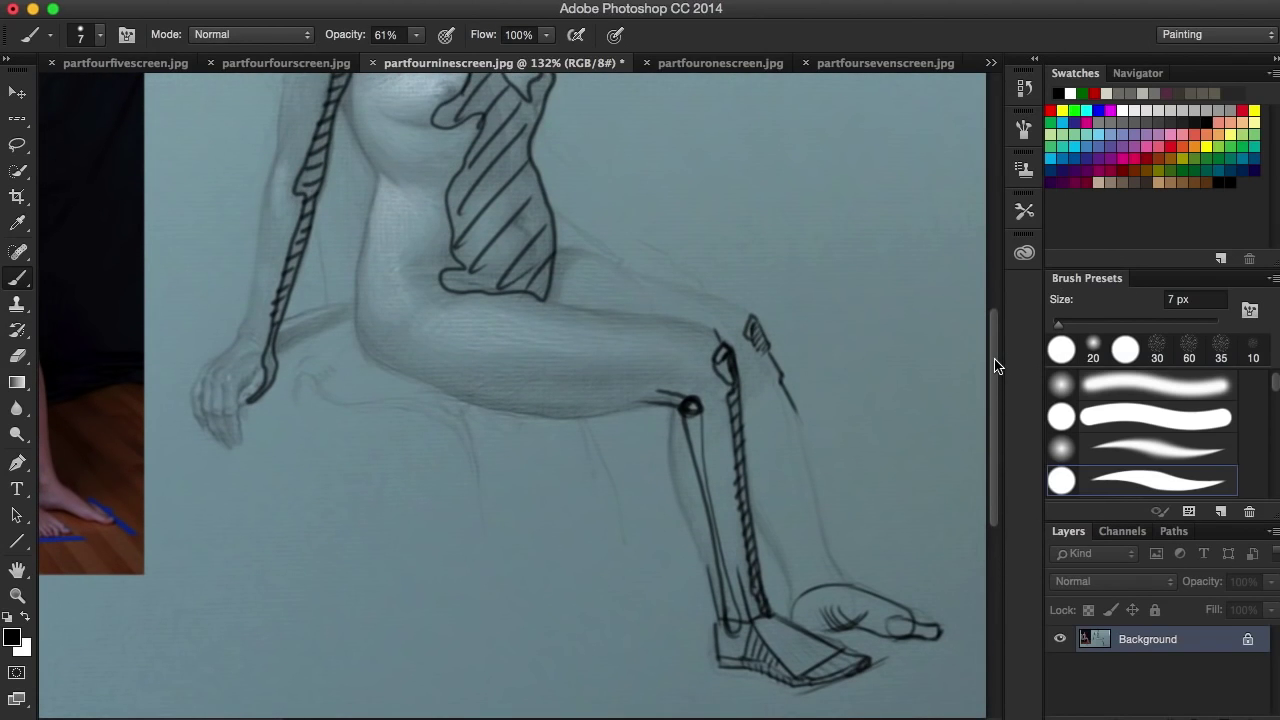
pyautogui.moveTo(671, 405); pyautogui.dragTo(677, 687)
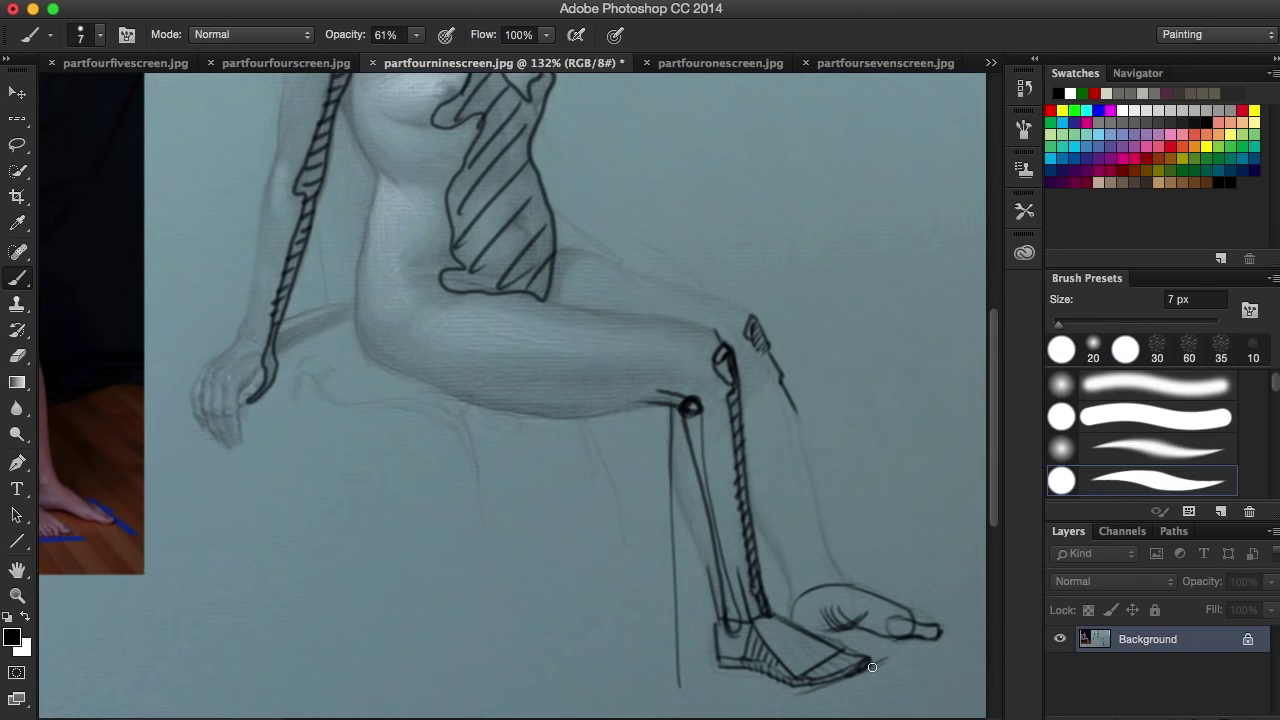
# Draw vertical lines at the toes and heel, a tick at the knee and two ticks on the thigh
pyautogui.moveTo(870, 681); pyautogui.dragTo(869, 401)
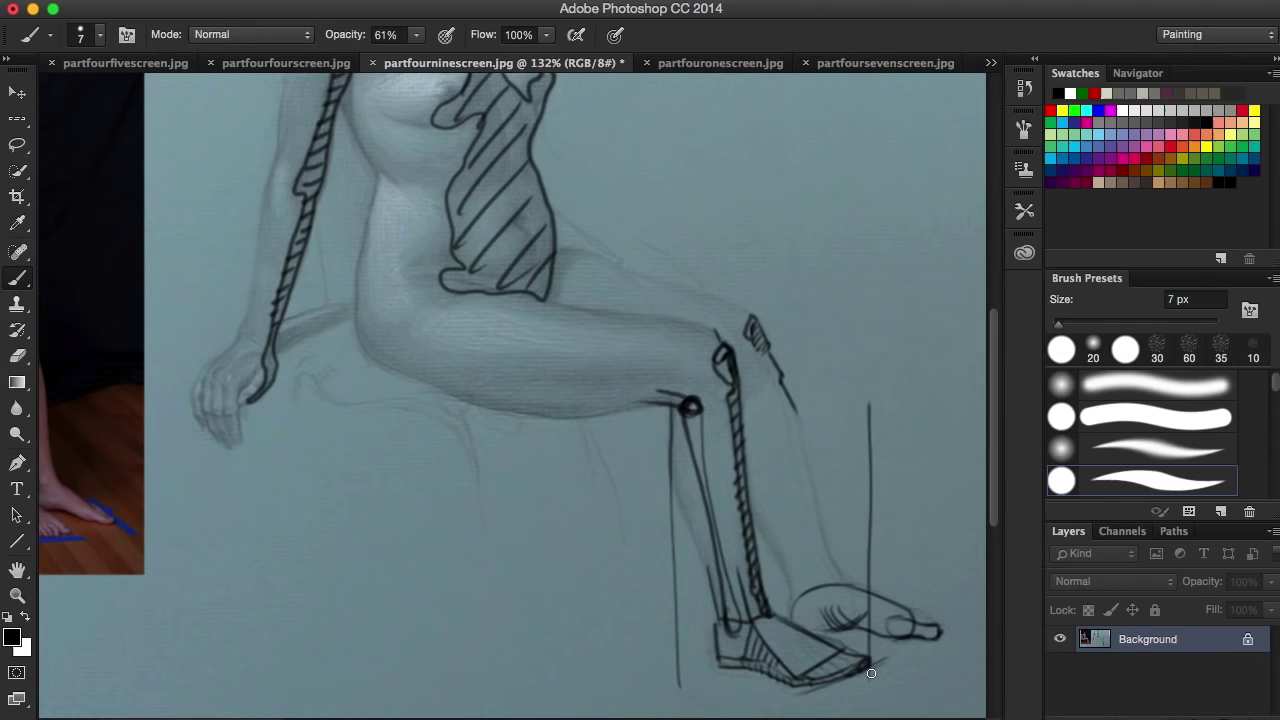
pyautogui.moveTo(716, 605); pyautogui.dragTo(716, 698)
pyautogui.moveTo(725, 346); pyautogui.dragTo(723, 298)
pyautogui.moveTo(559, 317); pyautogui.dragTo(558, 372)
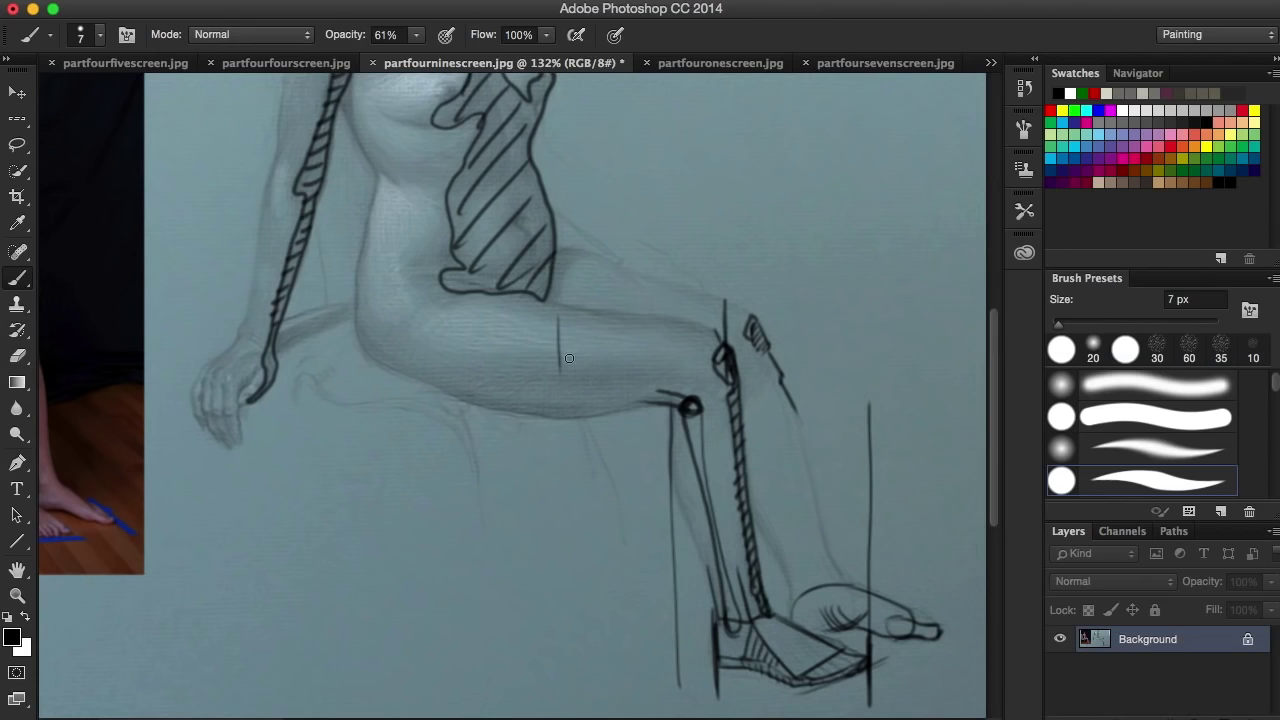
pyautogui.moveTo(565, 325); pyautogui.dragTo(567, 384)
# Switch to the partfourtenscreen.jpg document from the open-documents list
pyautogui.click(1024, 88)
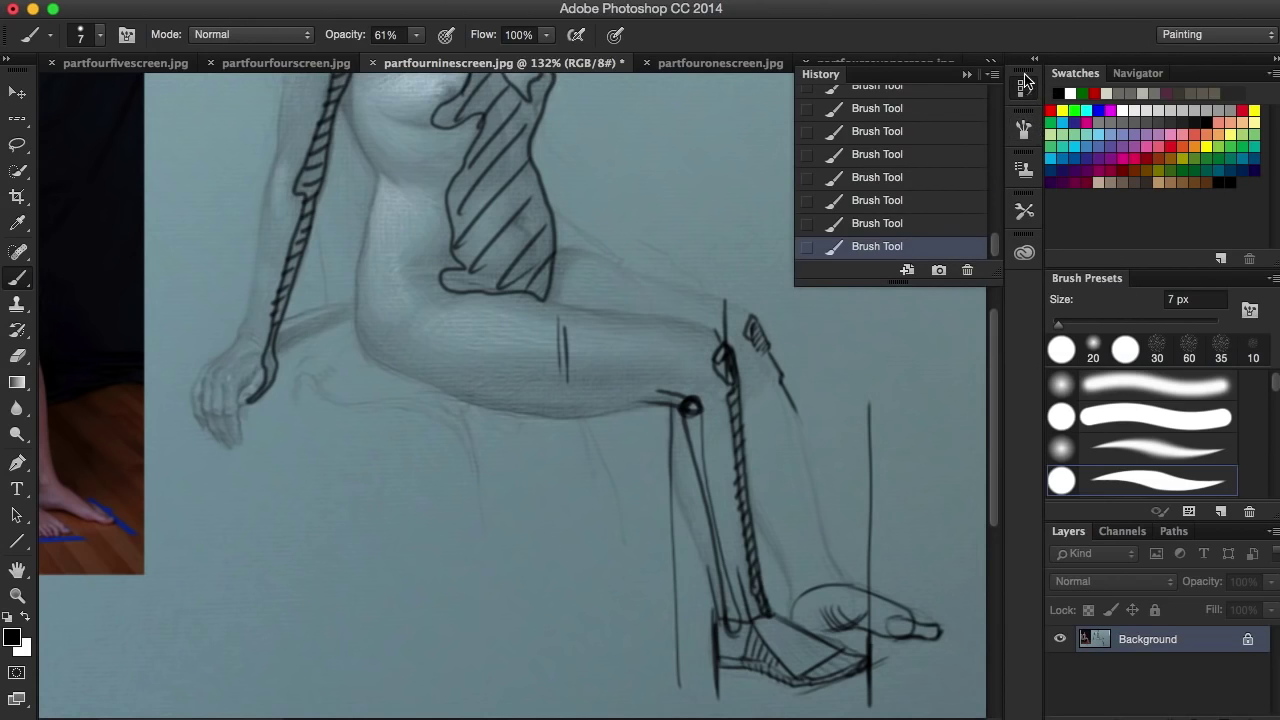
pyautogui.click(990, 62)
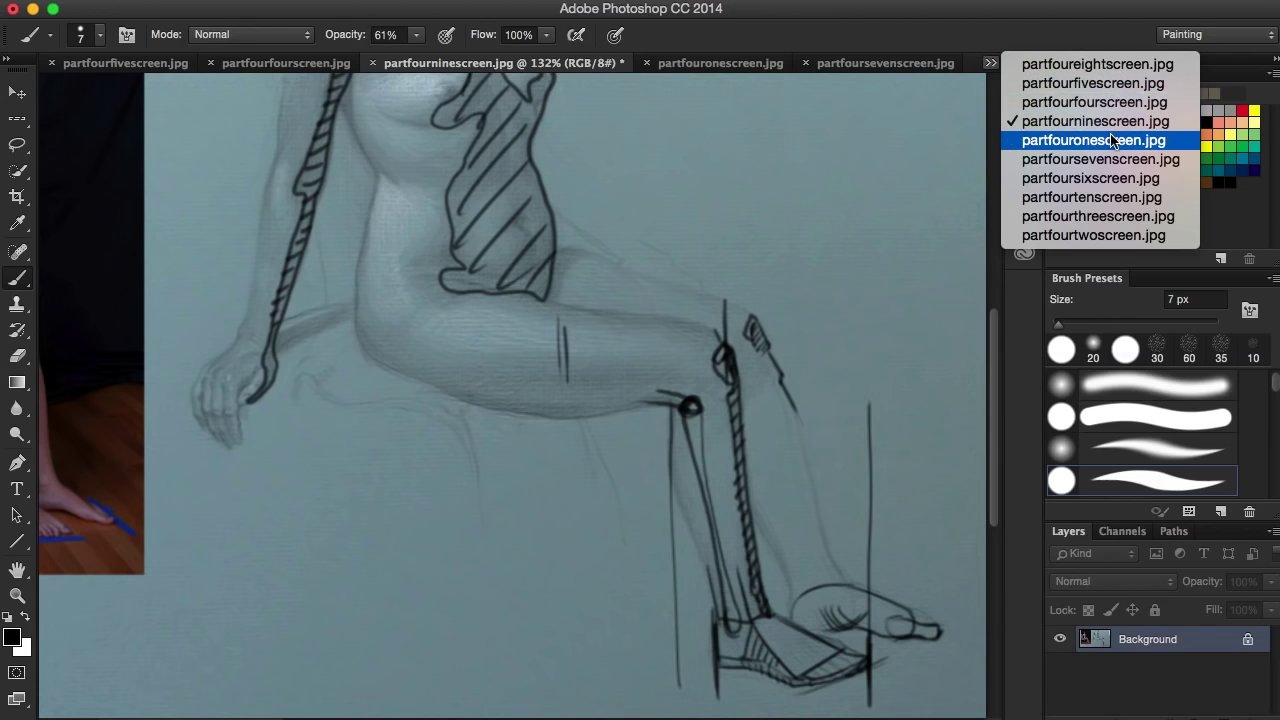
pyautogui.click(1112, 197)
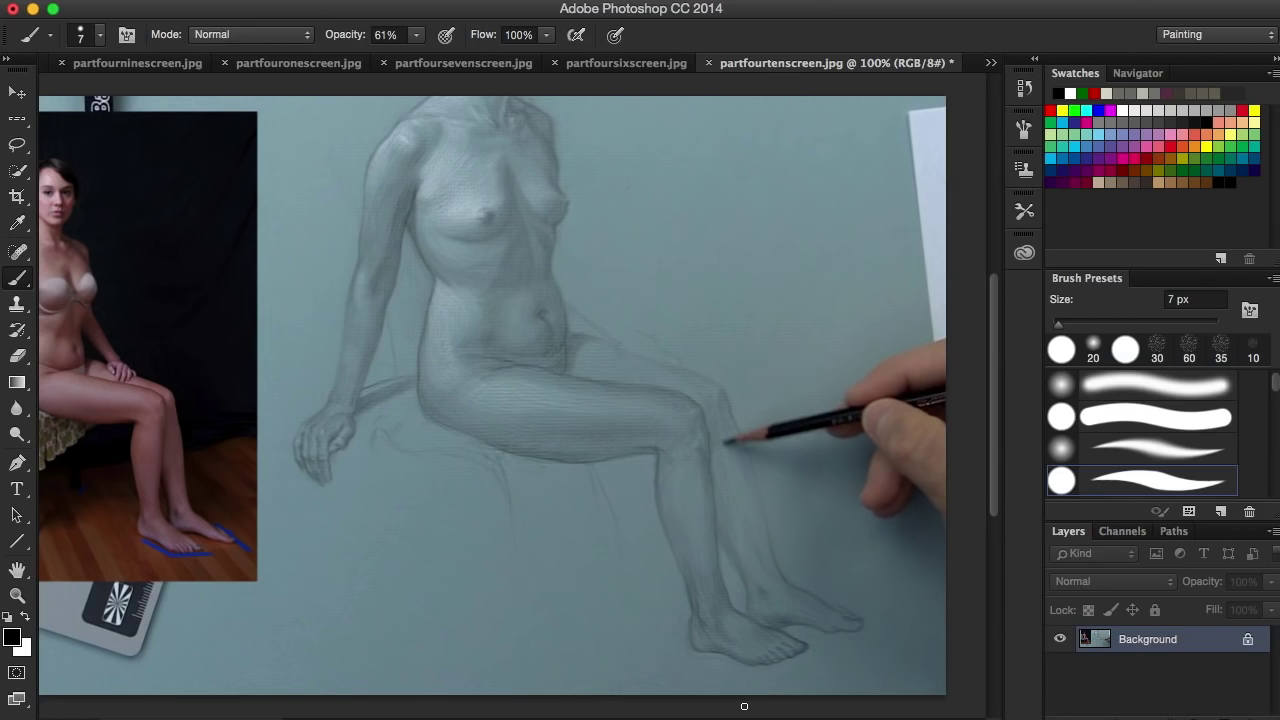
# Zoom in slightly and hatch black strokes over the right foot, left sole and left shin
pyautogui.press('z')
pyautogui.moveTo(829, 331); pyautogui.dragTo(855, 300)
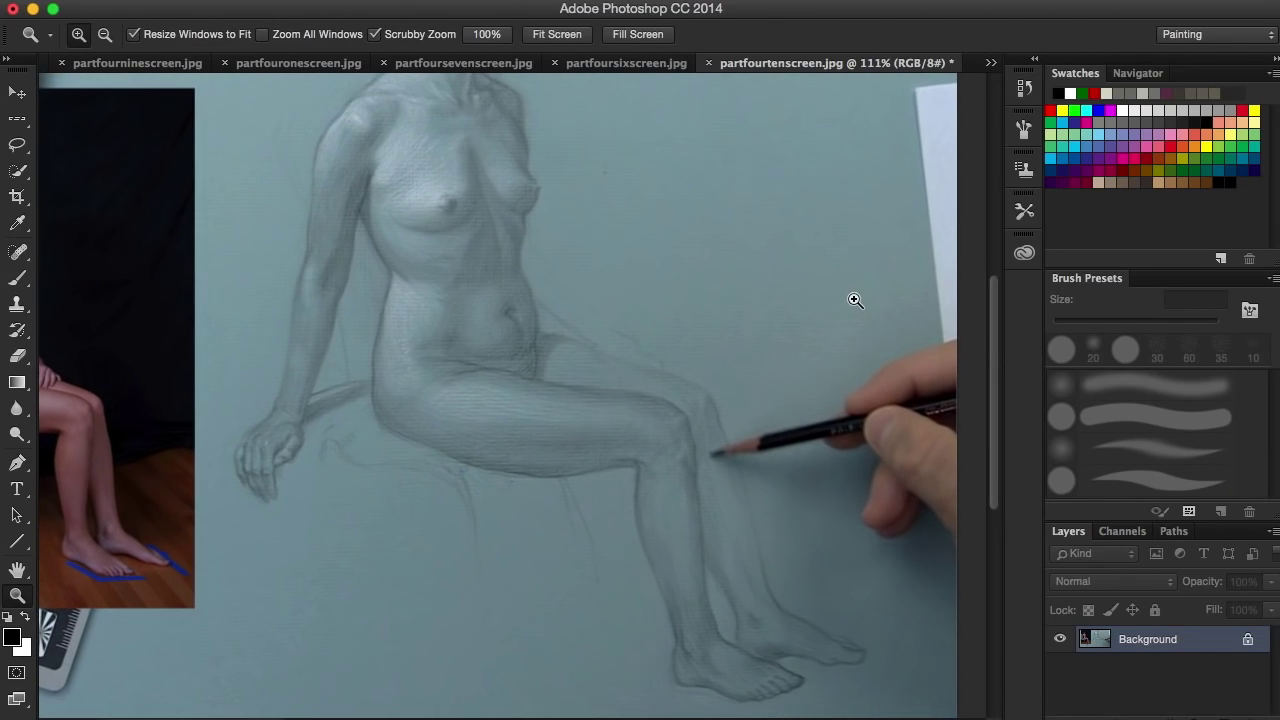
pyautogui.click(18, 277)
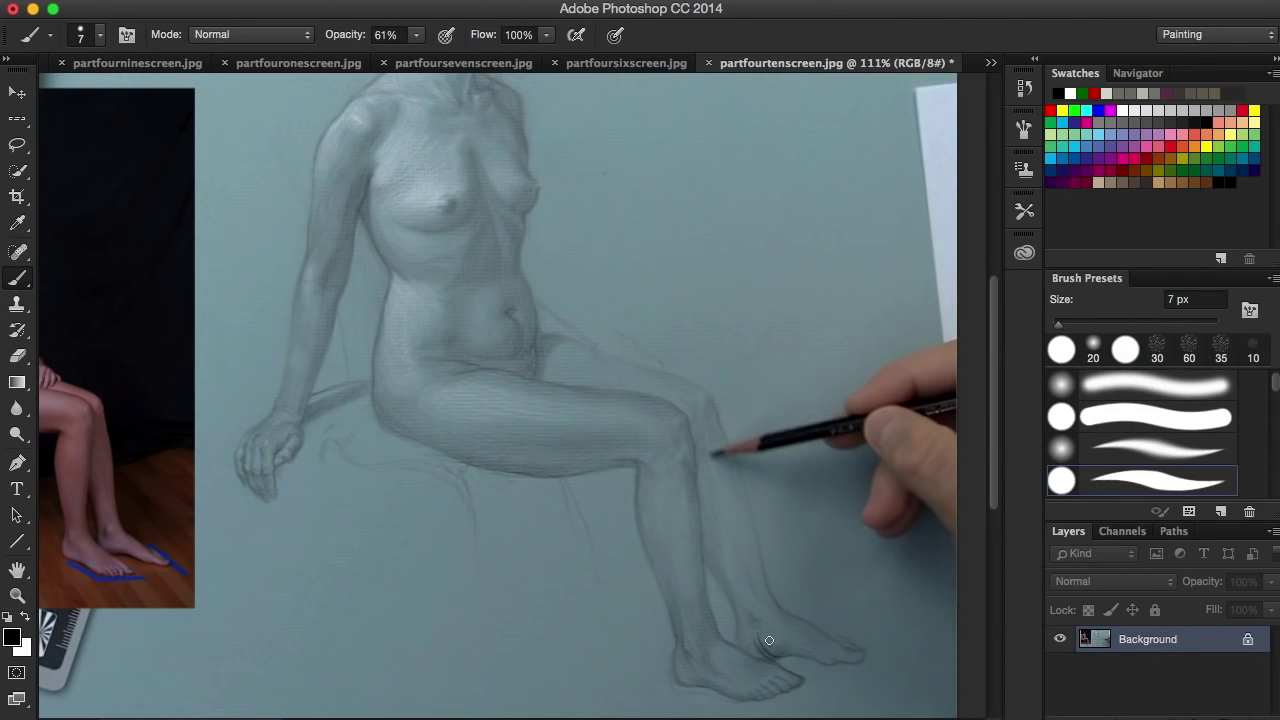
pyautogui.moveTo(769, 640)
pyautogui.mouseDown()
pyautogui.moveTo(827, 649)
pyautogui.moveTo(792, 622)
pyautogui.moveTo(780, 634)
pyautogui.moveTo(795, 626)
pyautogui.moveTo(790, 653)
pyautogui.moveTo(805, 623)
pyautogui.moveTo(797, 656)
pyautogui.mouseUp()
pyautogui.moveTo(723, 686)
pyautogui.mouseDown()
pyautogui.moveTo(733, 690)
pyautogui.moveTo(702, 678)
pyautogui.moveTo(741, 710)
pyautogui.mouseUp()
pyautogui.moveTo(651, 565)
pyautogui.mouseDown()
pyautogui.moveTo(682, 645)
pyautogui.moveTo(694, 659)
pyautogui.moveTo(681, 631)
pyautogui.moveTo(714, 640)
pyautogui.moveTo(722, 677)
pyautogui.mouseUp()
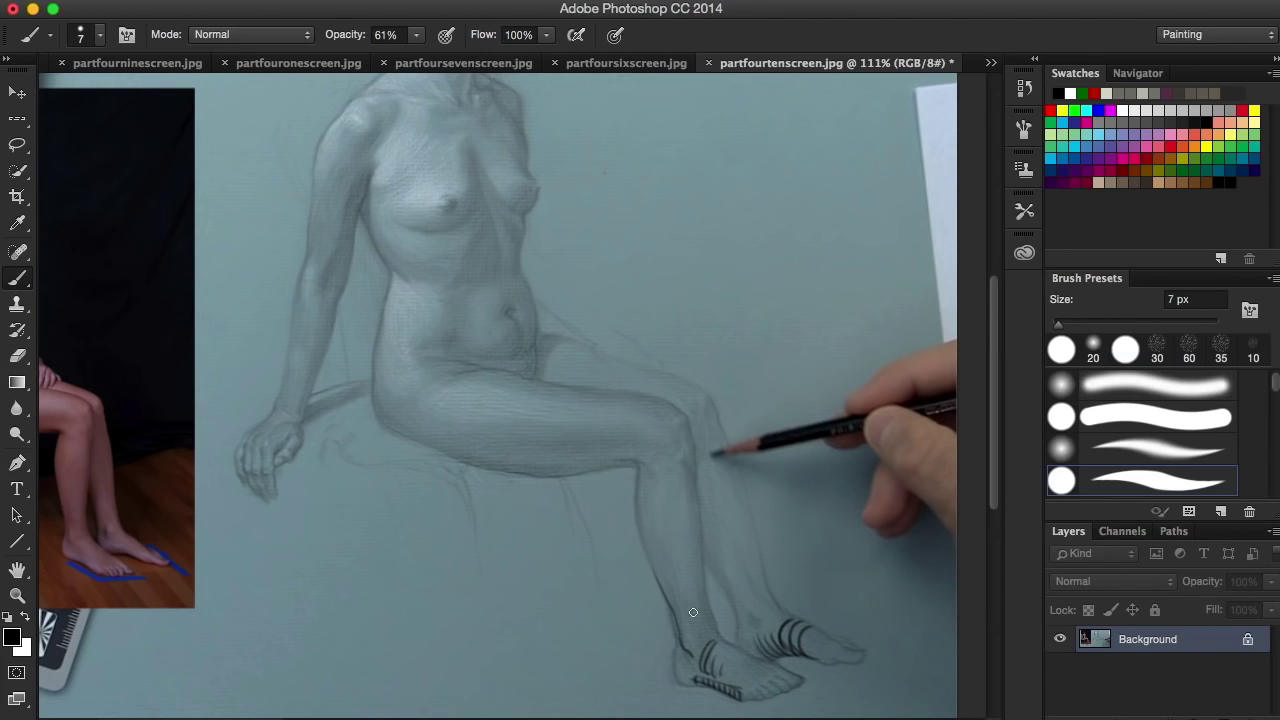
pyautogui.moveTo(694, 613)
pyautogui.mouseDown()
pyautogui.moveTo(699, 586)
pyautogui.moveTo(712, 632)
pyautogui.moveTo(702, 642)
pyautogui.moveTo(717, 638)
pyautogui.mouseUp()
# Add white highlight hatching on the left ankle, restore black, and zoom to 146%
pyautogui.press('x')
pyautogui.moveTo(712, 652); pyautogui.dragTo(745, 660)
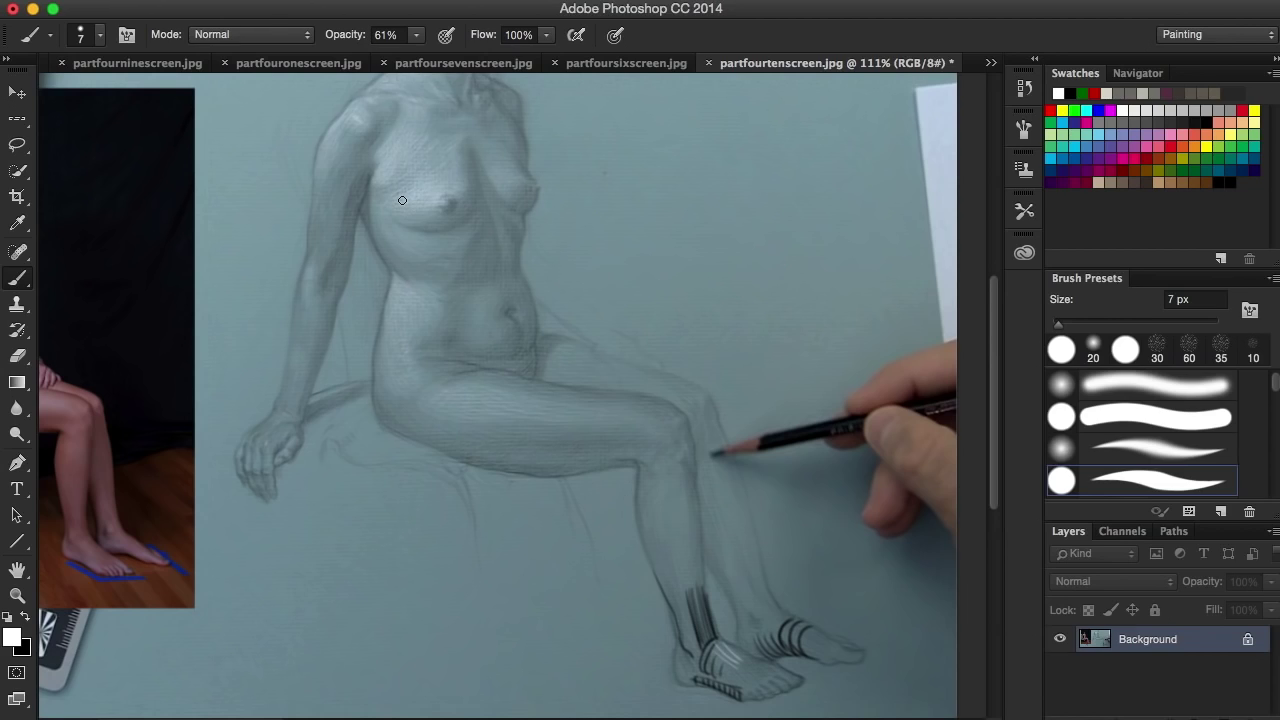
pyautogui.click(26, 618)
pyautogui.click(17, 596)
pyautogui.moveTo(676, 330); pyautogui.dragTo(723, 243)
pyautogui.moveTo(986, 340); pyautogui.dragTo(987, 395)
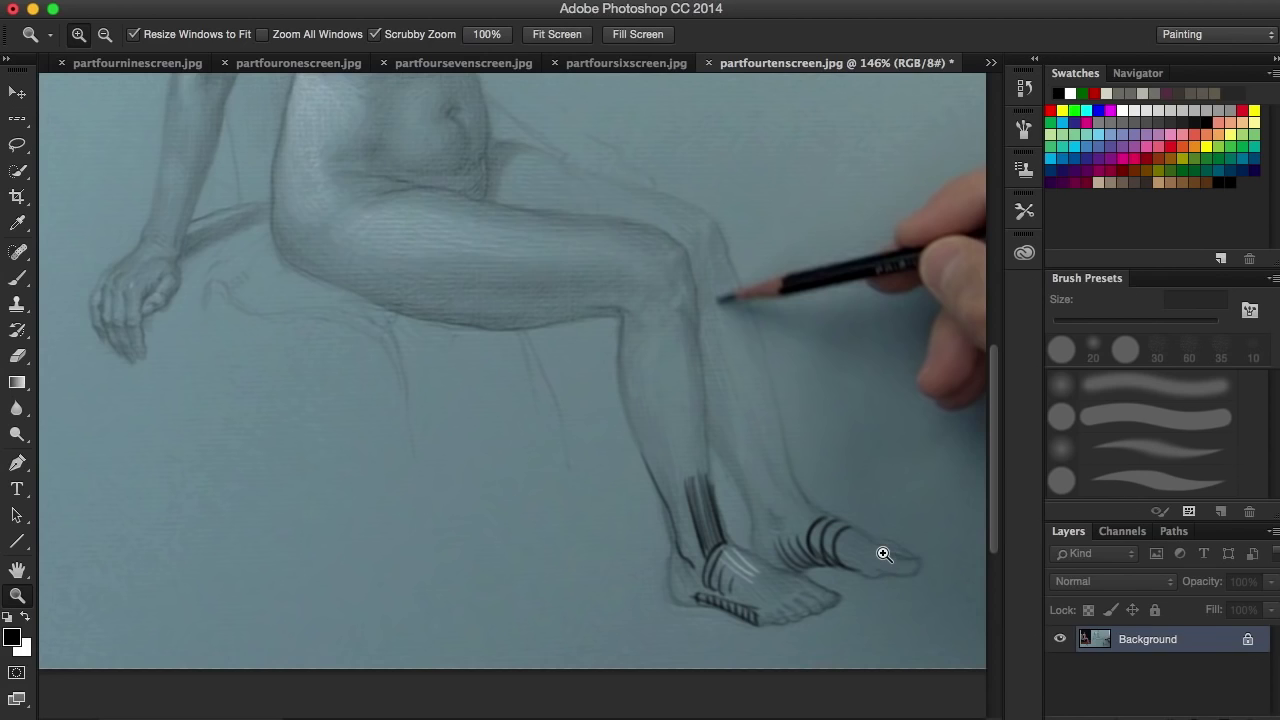
pyautogui.click(24, 282)
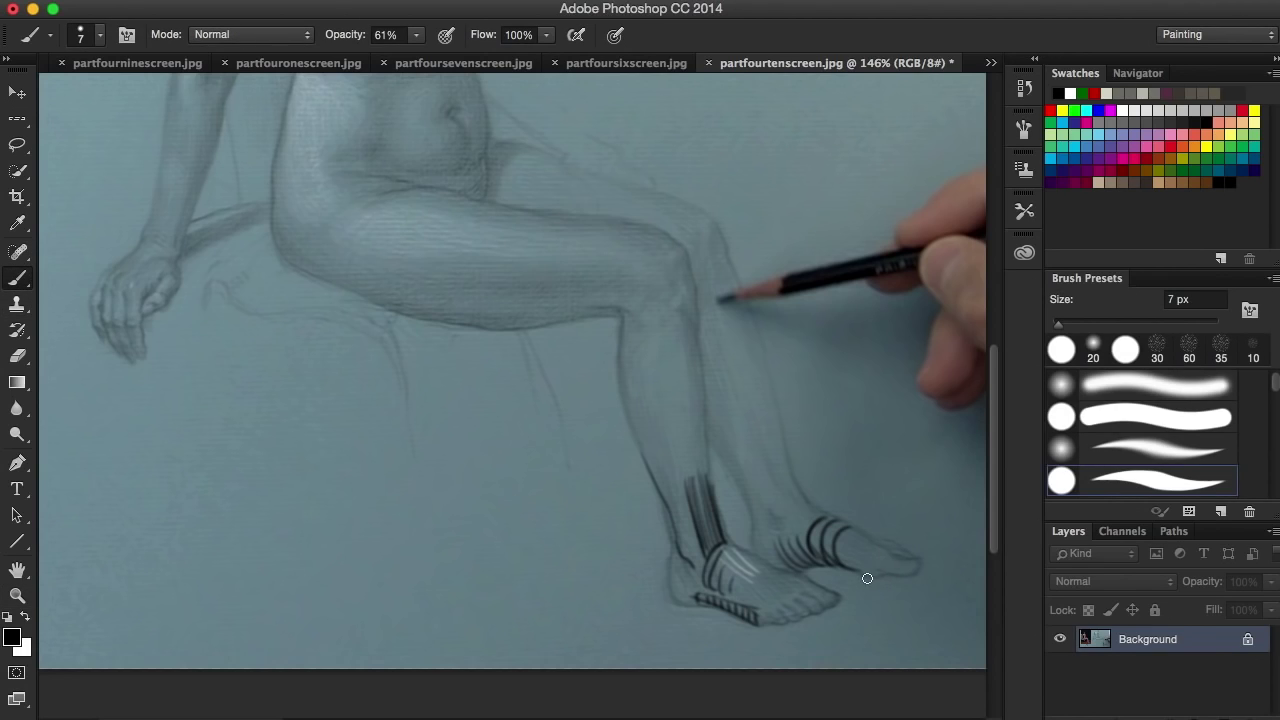
# Outline the big toe and foot top, and draw short curved marks at the knee
pyautogui.moveTo(868, 578)
pyautogui.mouseDown()
pyautogui.moveTo(915, 560)
pyautogui.moveTo(862, 551)
pyautogui.moveTo(859, 562)
pyautogui.moveTo(870, 553)
pyautogui.moveTo(887, 572)
pyautogui.moveTo(945, 538)
pyautogui.moveTo(872, 543)
pyautogui.moveTo(916, 556)
pyautogui.mouseUp()
pyautogui.moveTo(794, 485); pyautogui.dragTo(882, 561)
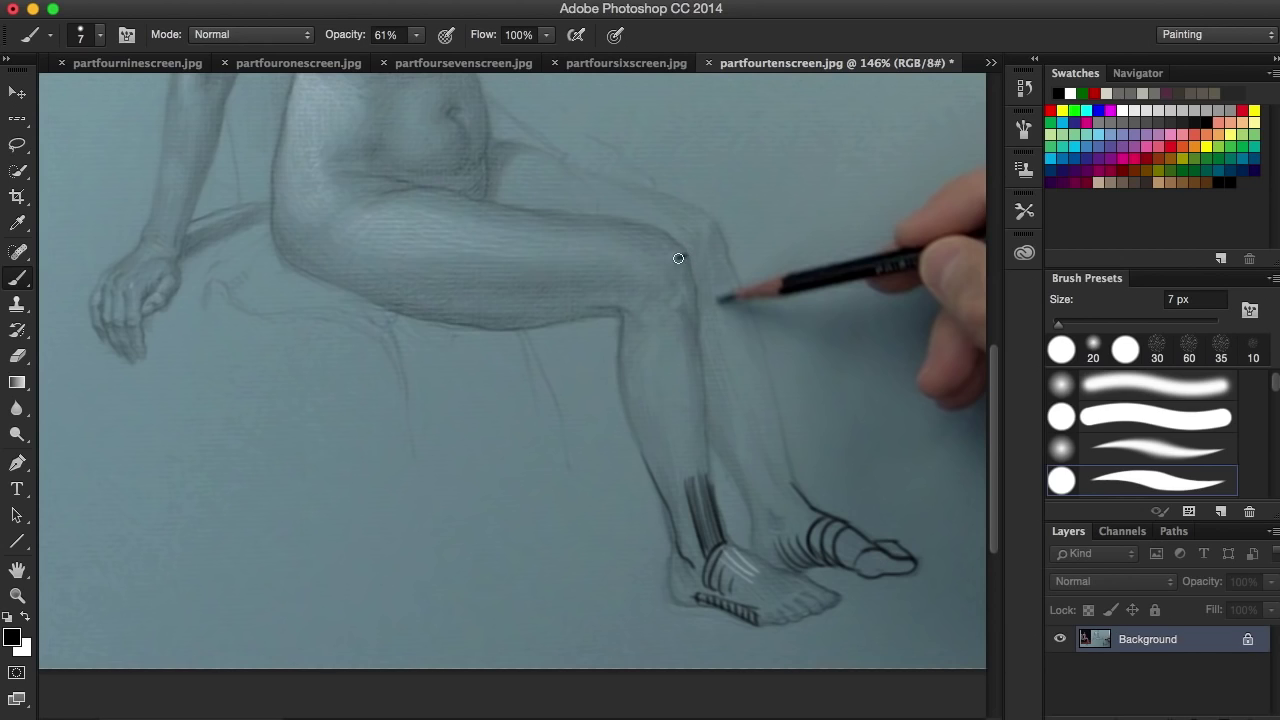
pyautogui.moveTo(677, 260)
pyautogui.mouseDown()
pyautogui.moveTo(676, 280)
pyautogui.moveTo(690, 278)
pyautogui.moveTo(688, 258)
pyautogui.moveTo(692, 285)
pyautogui.moveTo(677, 249)
pyautogui.moveTo(670, 276)
pyautogui.moveTo(689, 288)
pyautogui.moveTo(692, 251)
pyautogui.moveTo(690, 296)
pyautogui.moveTo(674, 292)
pyautogui.moveTo(697, 301)
pyautogui.moveTo(701, 370)
pyautogui.mouseUp()
pyautogui.moveTo(655, 298); pyautogui.dragTo(641, 297)
pyautogui.moveTo(651, 311); pyautogui.dragTo(644, 330)
pyautogui.moveTo(641, 330)
pyautogui.mouseDown()
pyautogui.moveTo(650, 317)
pyautogui.moveTo(649, 352)
pyautogui.mouseUp()
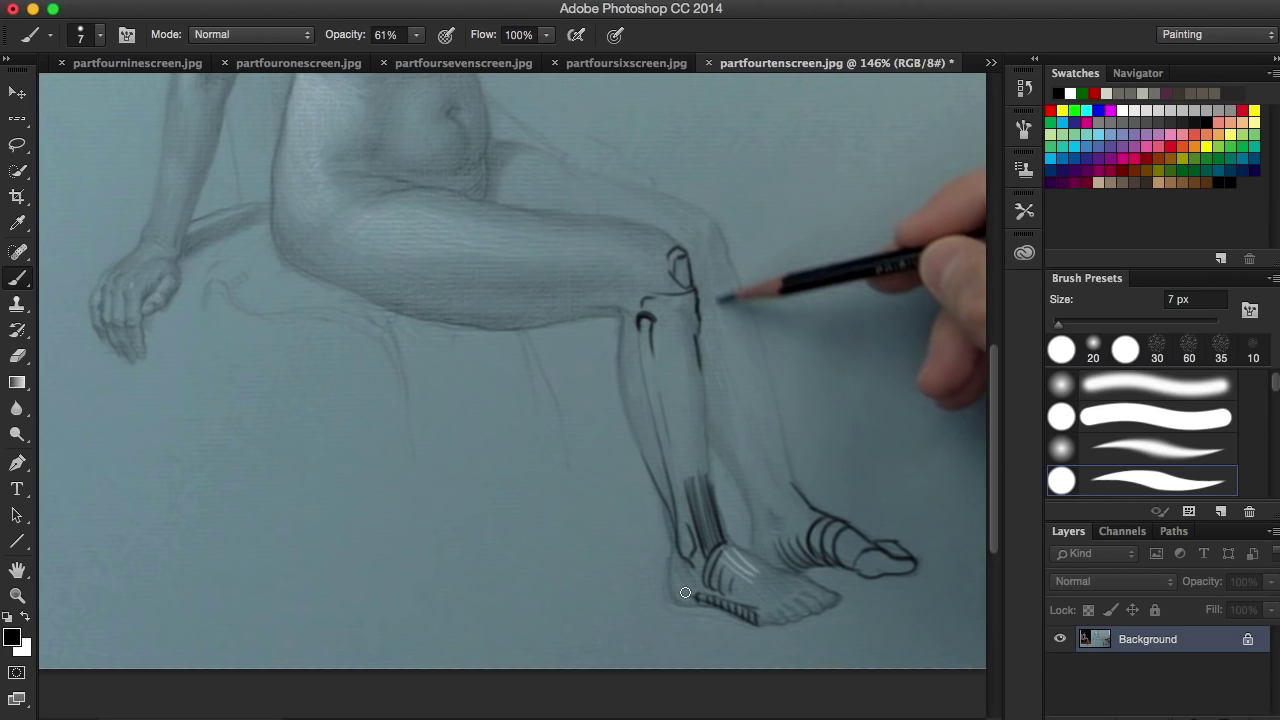
# Darken the back-of-calf contour and place a small mark behind the knee
pyautogui.moveTo(745, 373); pyautogui.dragTo(778, 480)
pyautogui.moveTo(750, 403); pyautogui.dragTo(757, 447)
pyautogui.click(713, 223)
# Brush a short stroke behind the knee, then view the original snapshot for comparison
pyautogui.moveTo(712, 224)
pyautogui.mouseDown()
pyautogui.moveTo(707, 250)
pyautogui.moveTo(735, 272)
pyautogui.mouseUp()
pyautogui.click(1025, 91)
pyautogui.moveTo(993, 238); pyautogui.dragTo(994, 25)
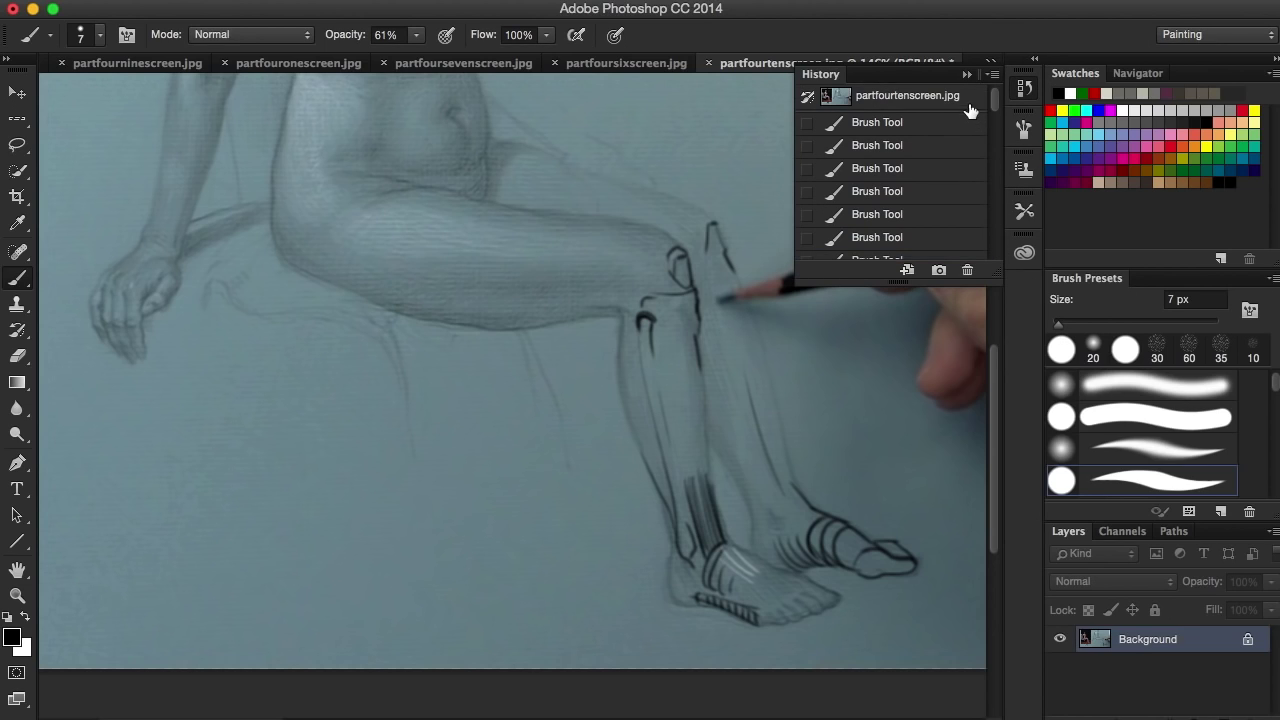
pyautogui.click(953, 102)
pyautogui.click(967, 74)
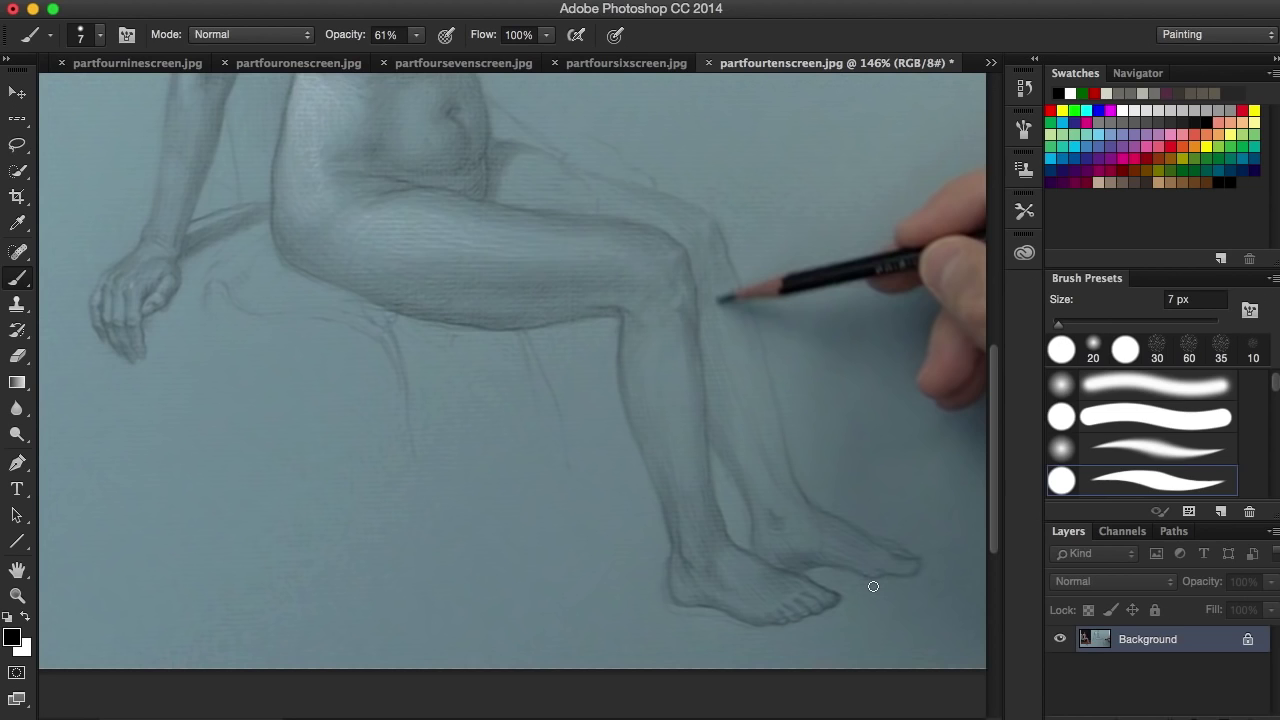
# Check the open documents list and bring the History panel back to its latest Brush Tool states
pyautogui.click(990, 62)
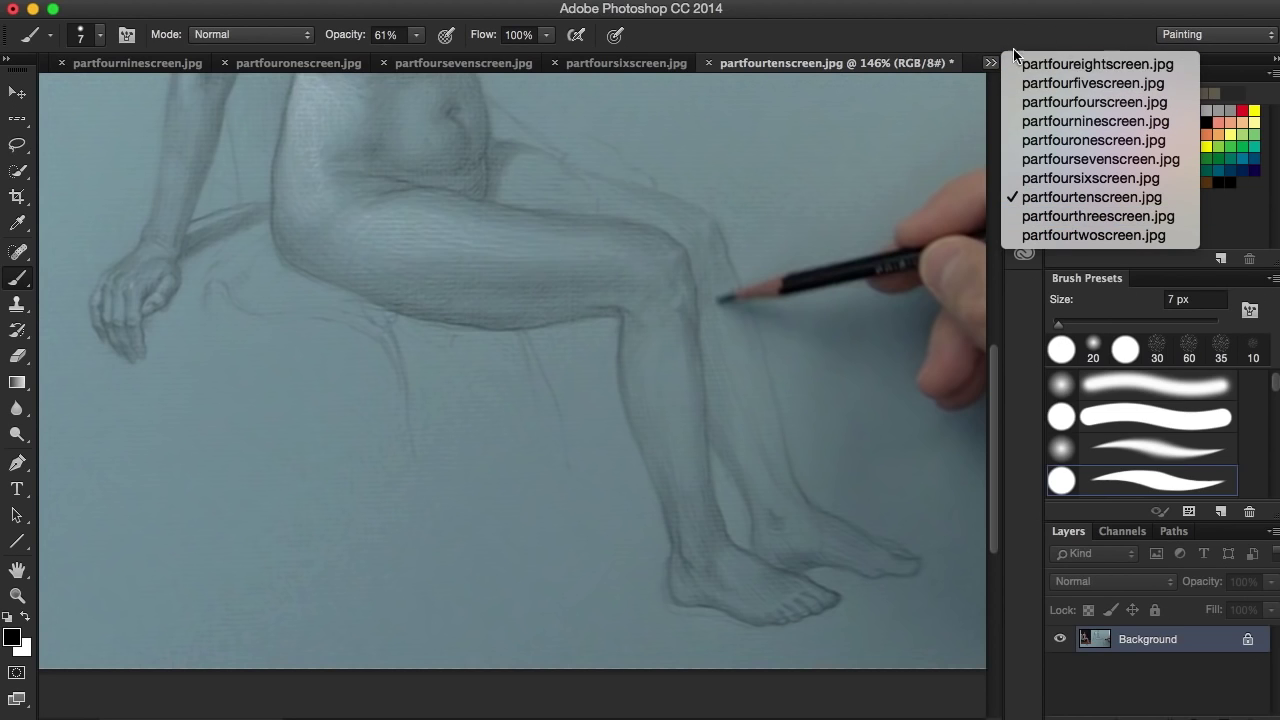
pyautogui.click(1030, 14)
pyautogui.click(1024, 88)
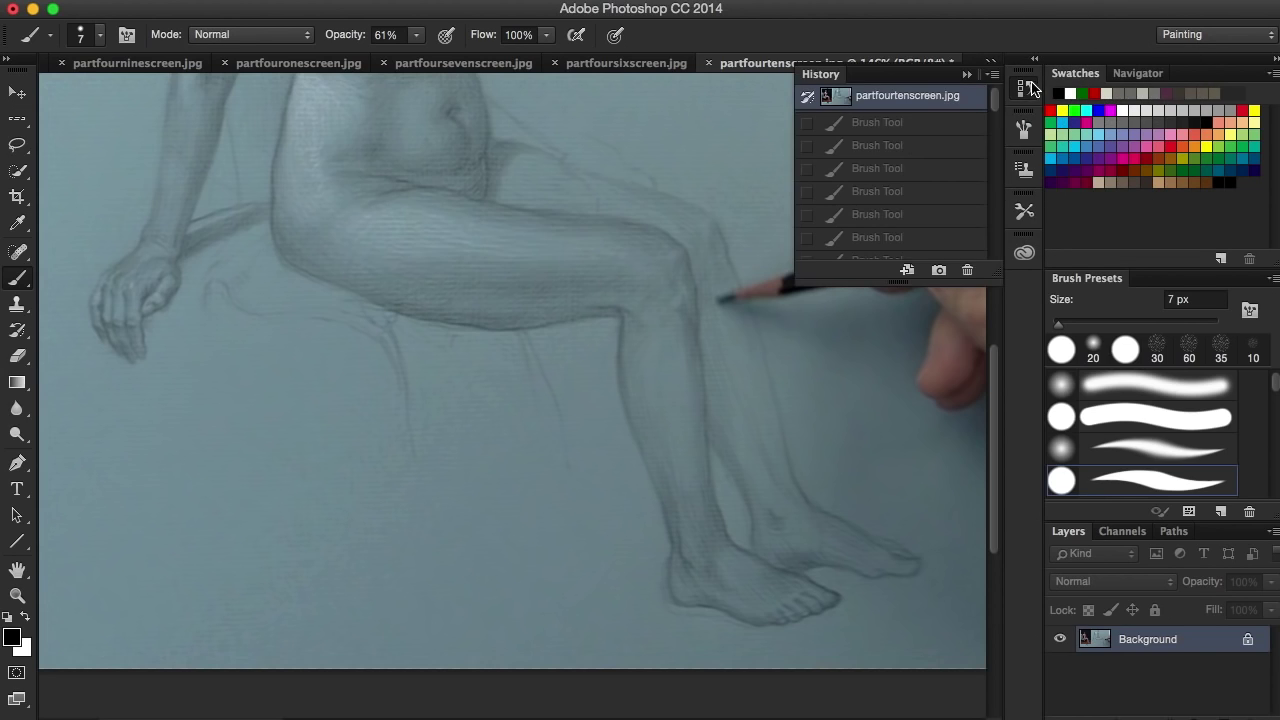
pyautogui.moveTo(996, 100); pyautogui.dragTo(994, 250)
# Restore the latest ink state and draw dark contour strokes under the thigh near the hand and toward the knee
pyautogui.click(900, 246)
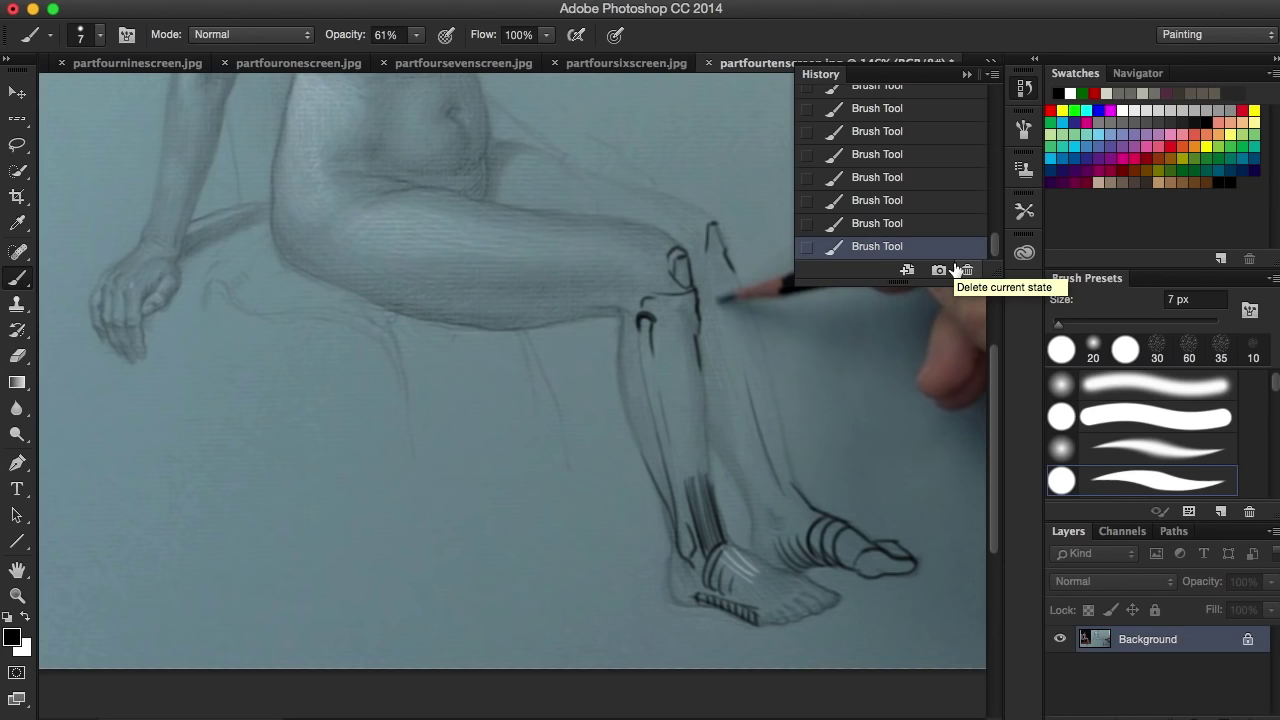
pyautogui.moveTo(268, 236)
pyautogui.mouseDown()
pyautogui.moveTo(208, 297)
pyautogui.moveTo(262, 323)
pyautogui.mouseUp()
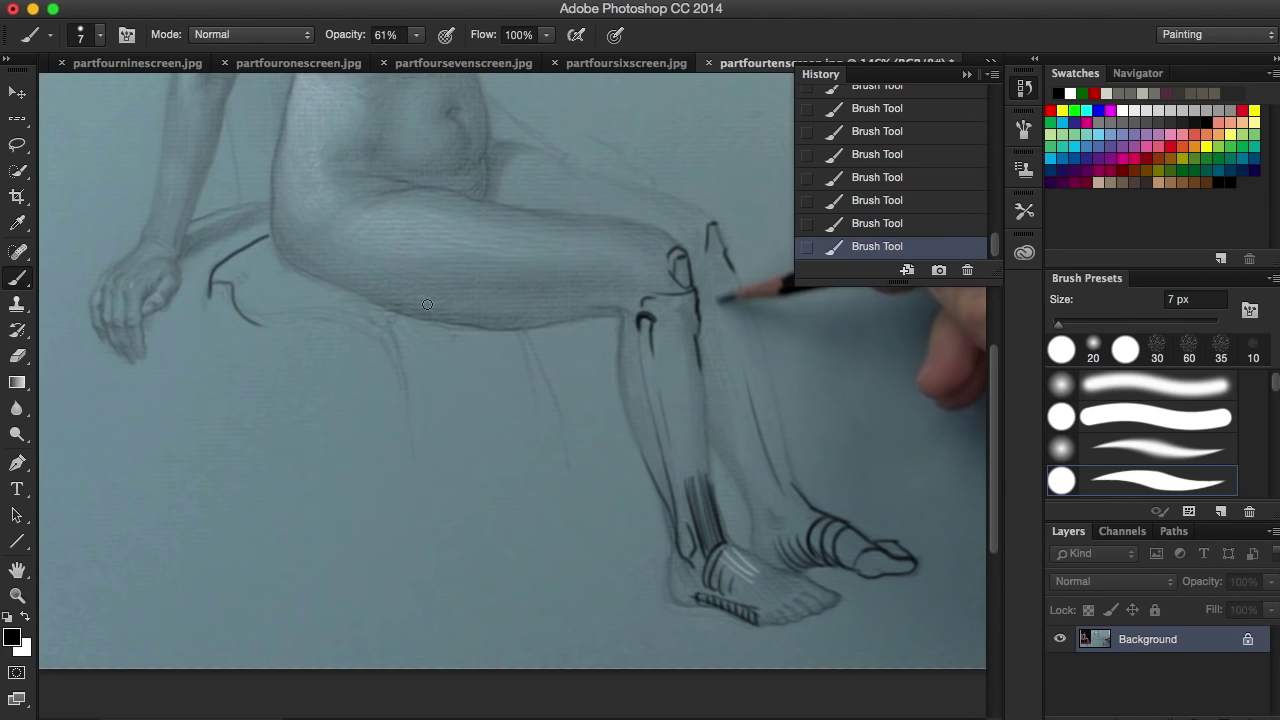
pyautogui.moveTo(521, 334); pyautogui.dragTo(548, 396)
pyautogui.moveTo(361, 319); pyautogui.dragTo(405, 378)
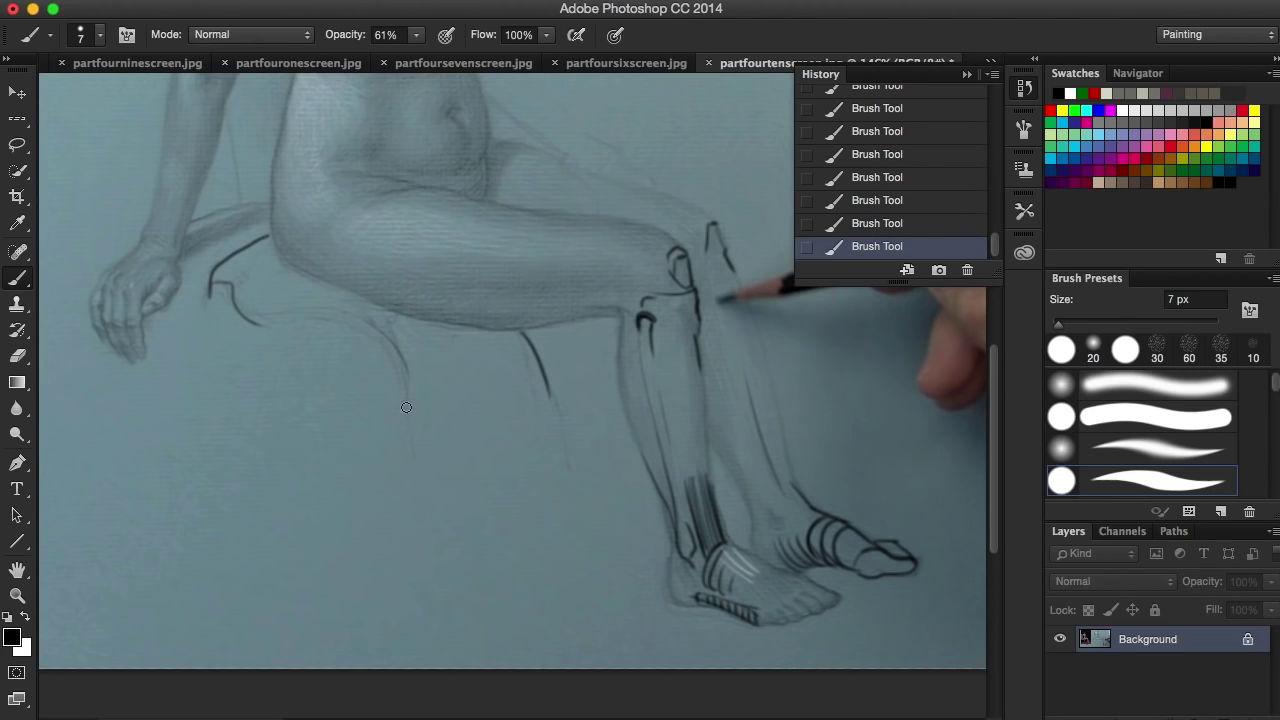